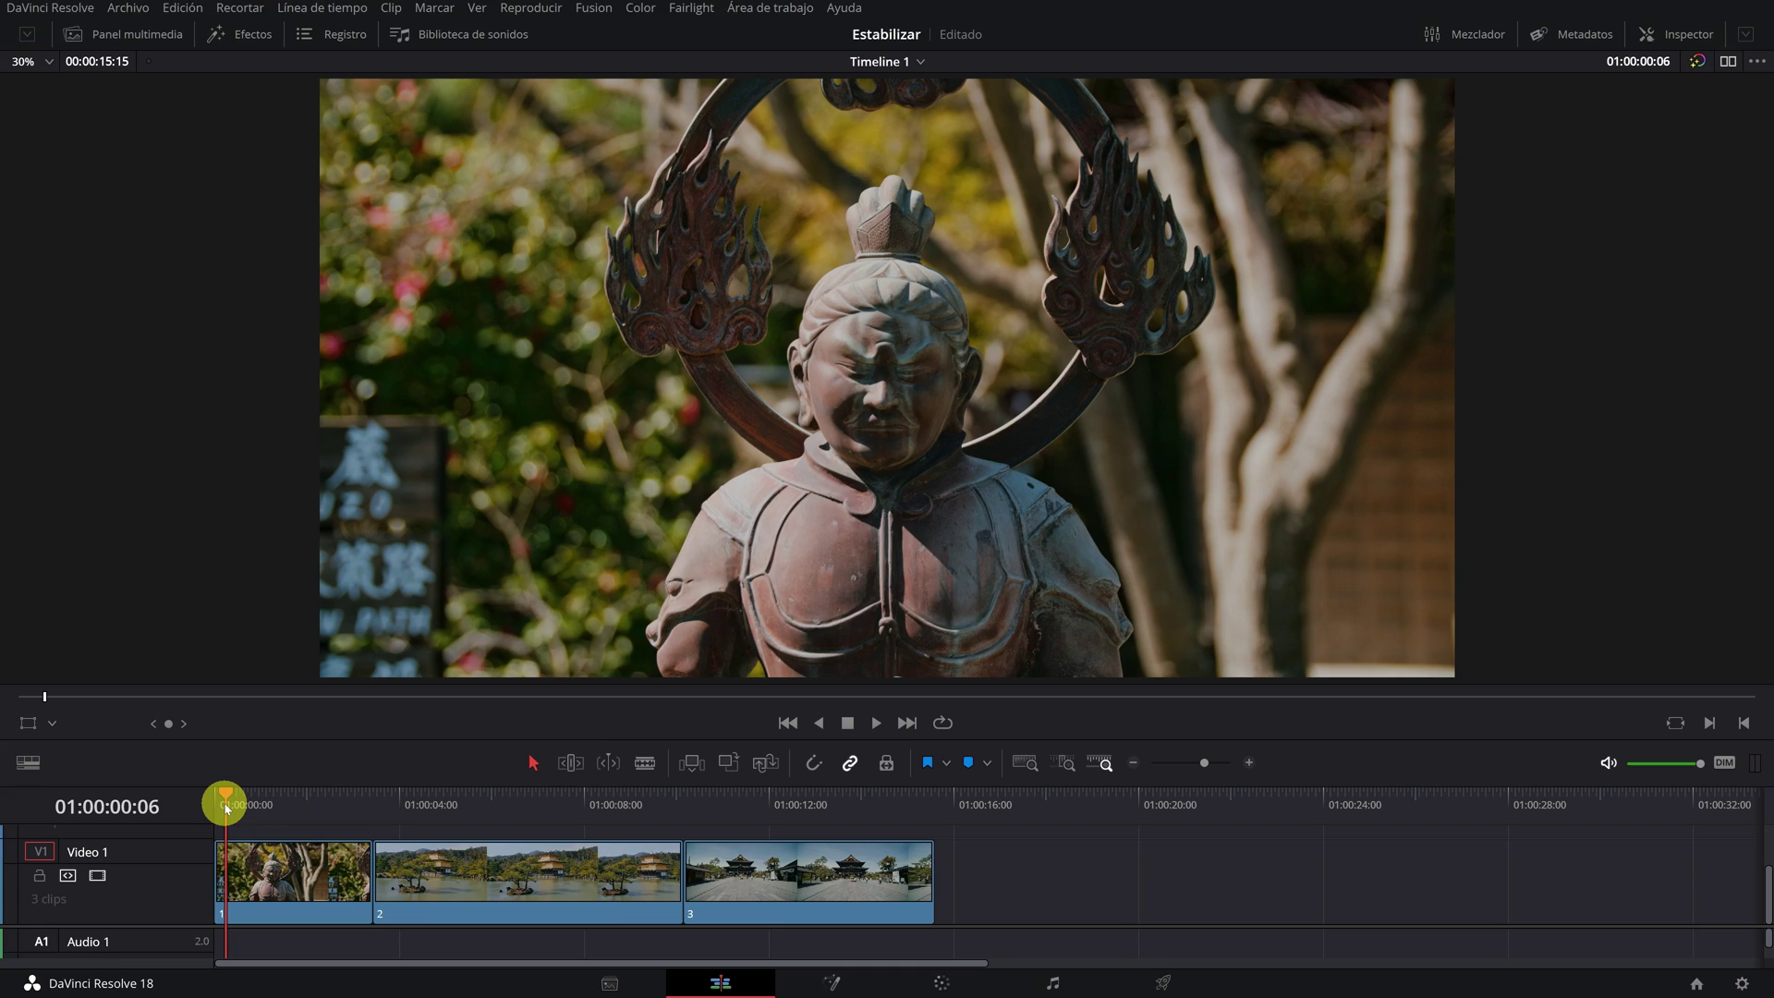
# Play back the timeline and the temple clip, then leave the full-screen preview
pyautogui.press('space')
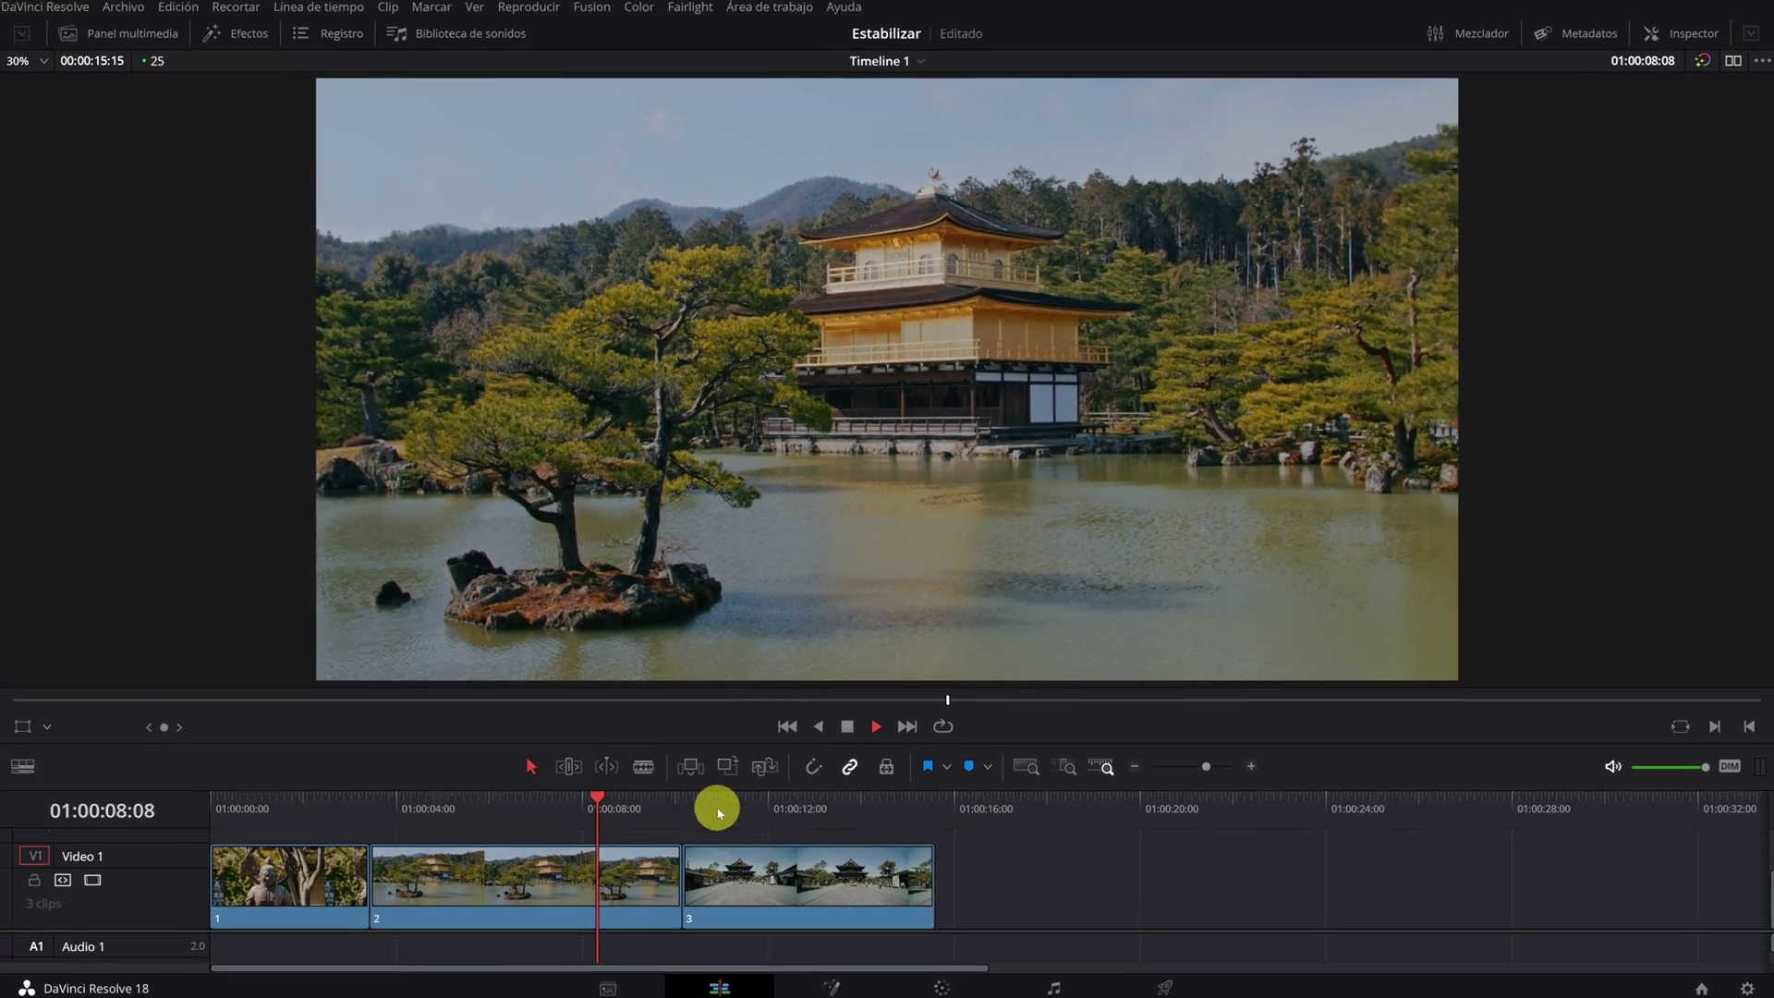
pyautogui.click(717, 802)
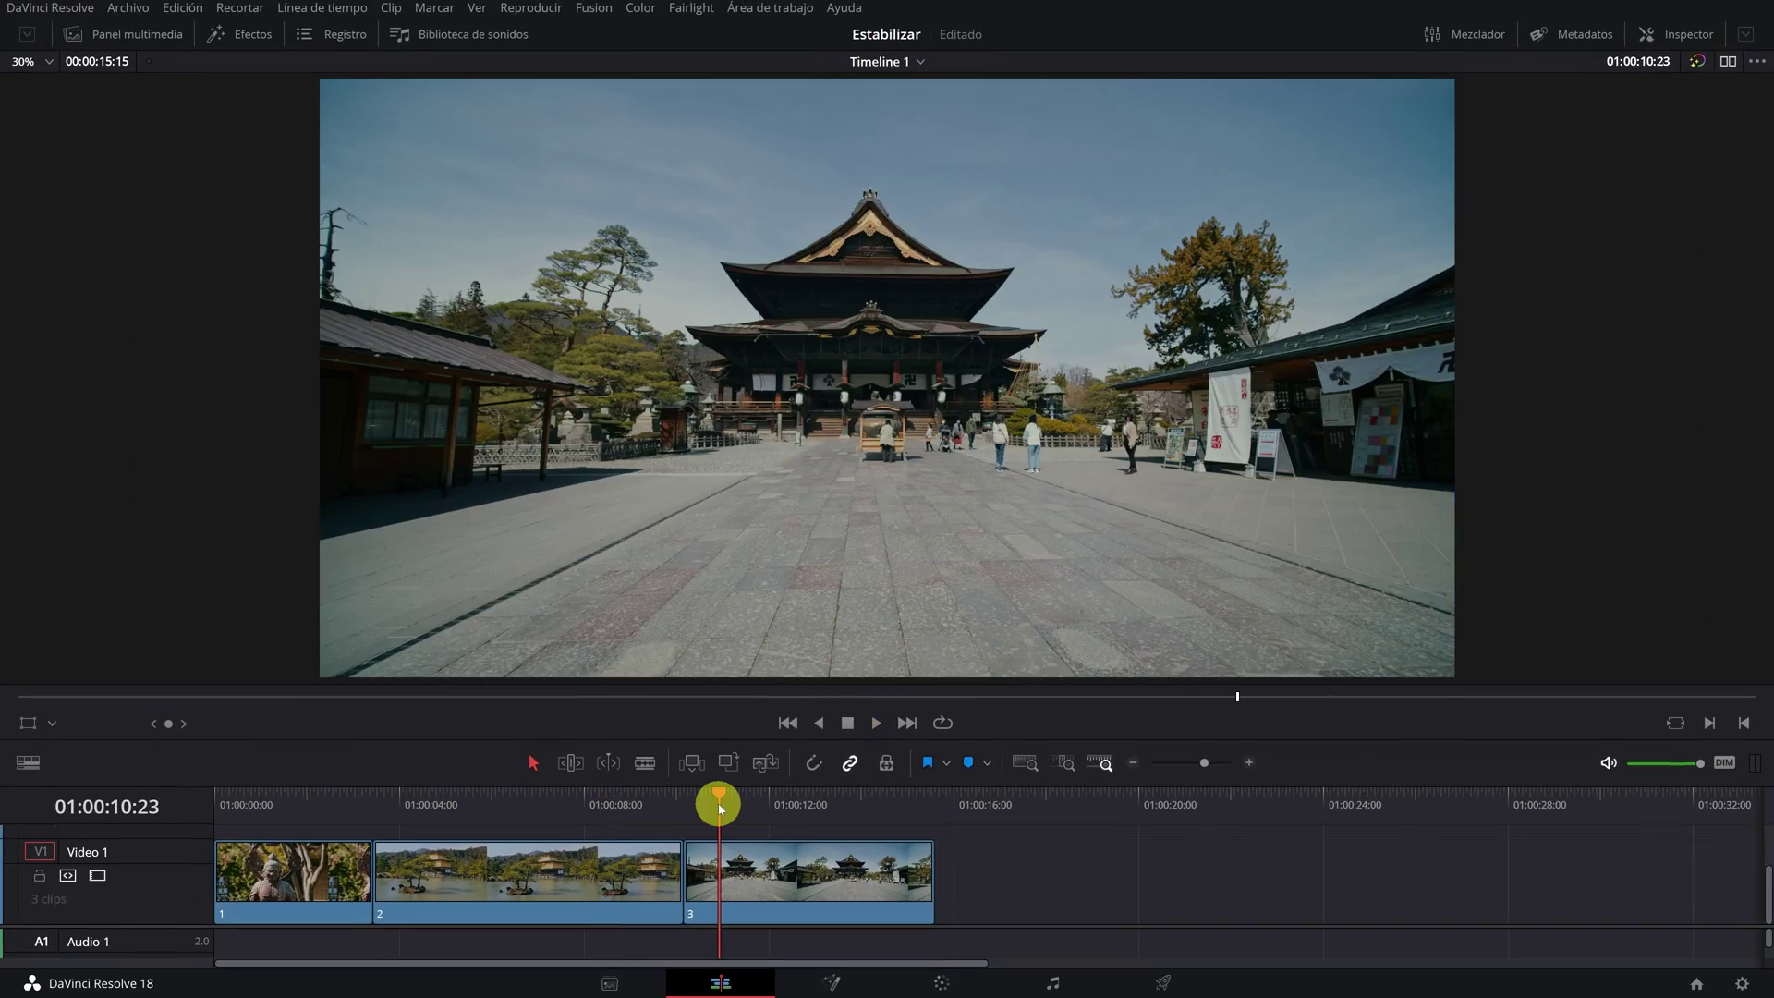
pyautogui.press('space')
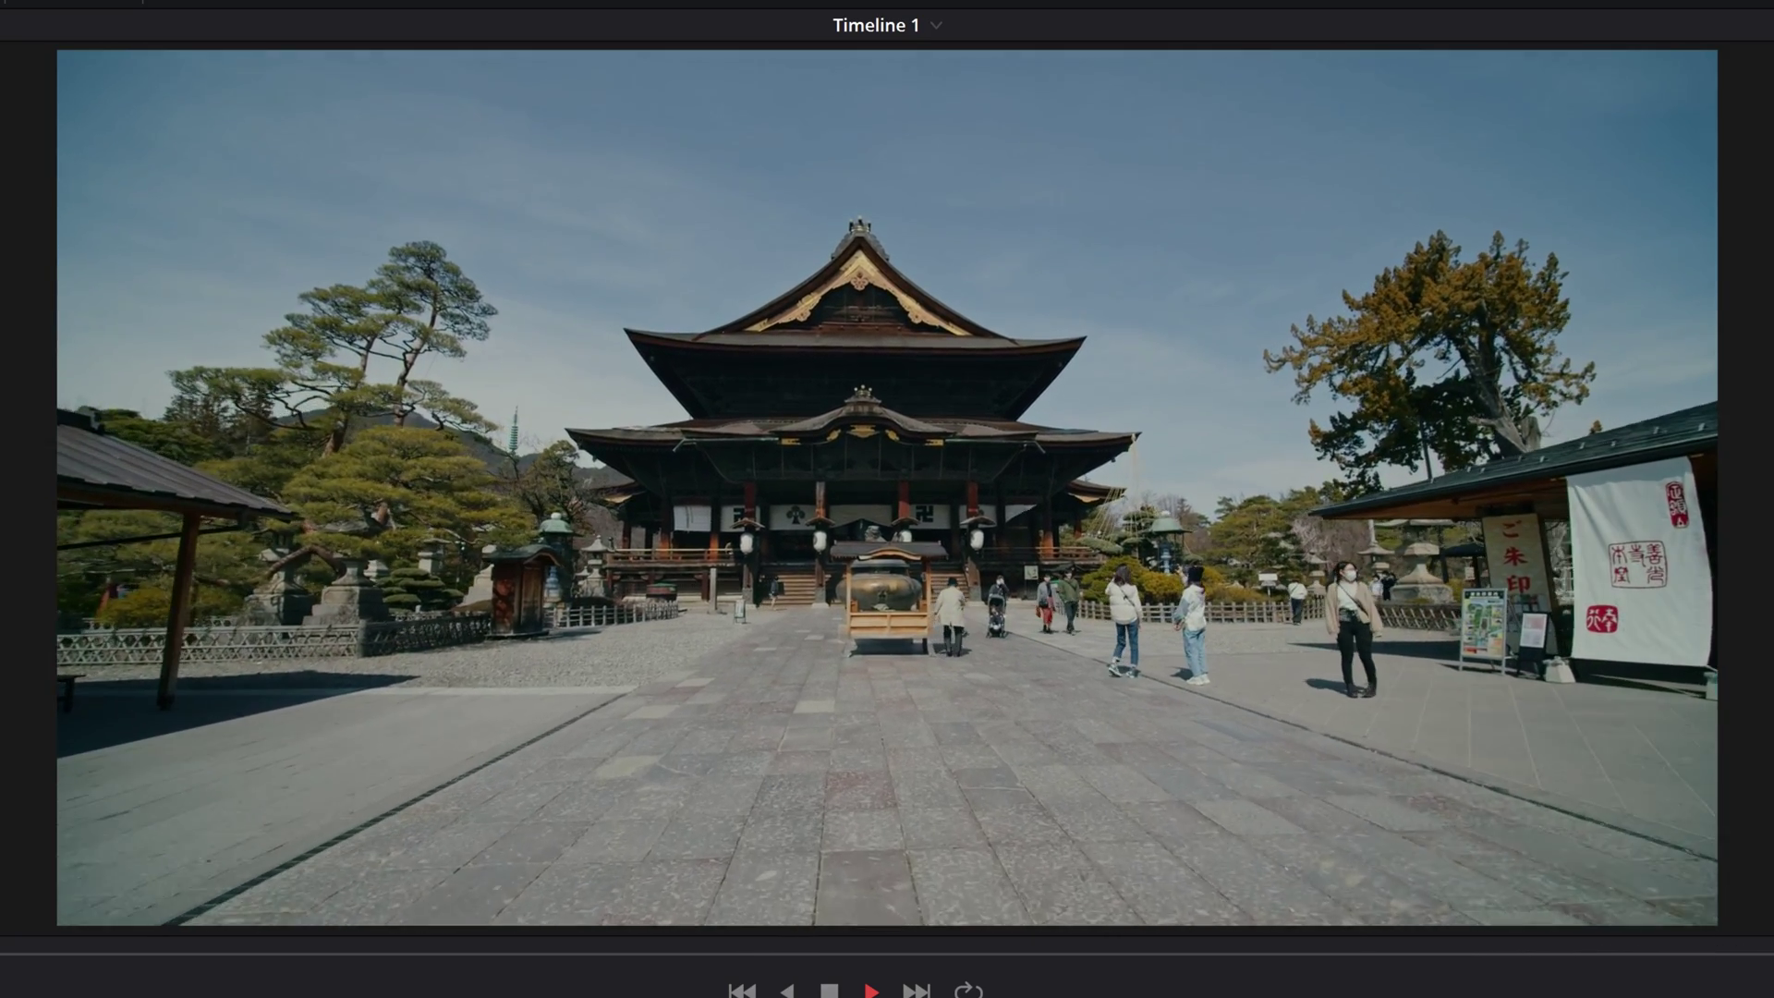
pyautogui.press('space')
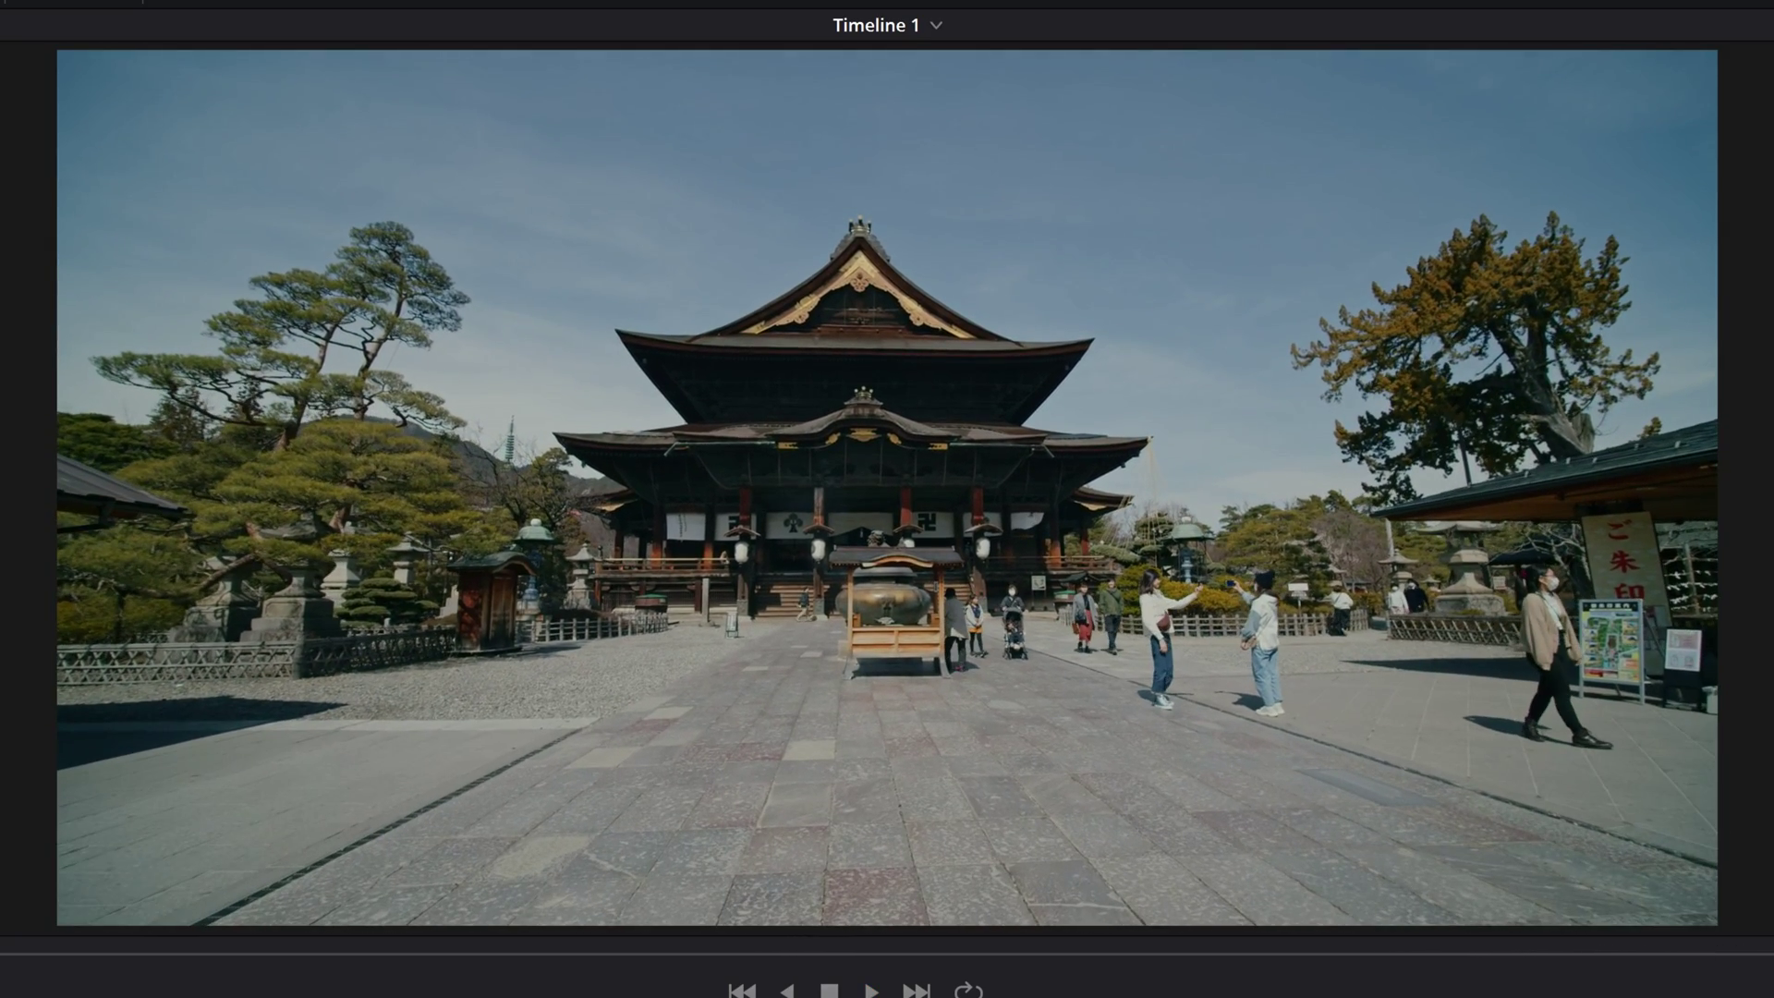
pyautogui.press('Escape')
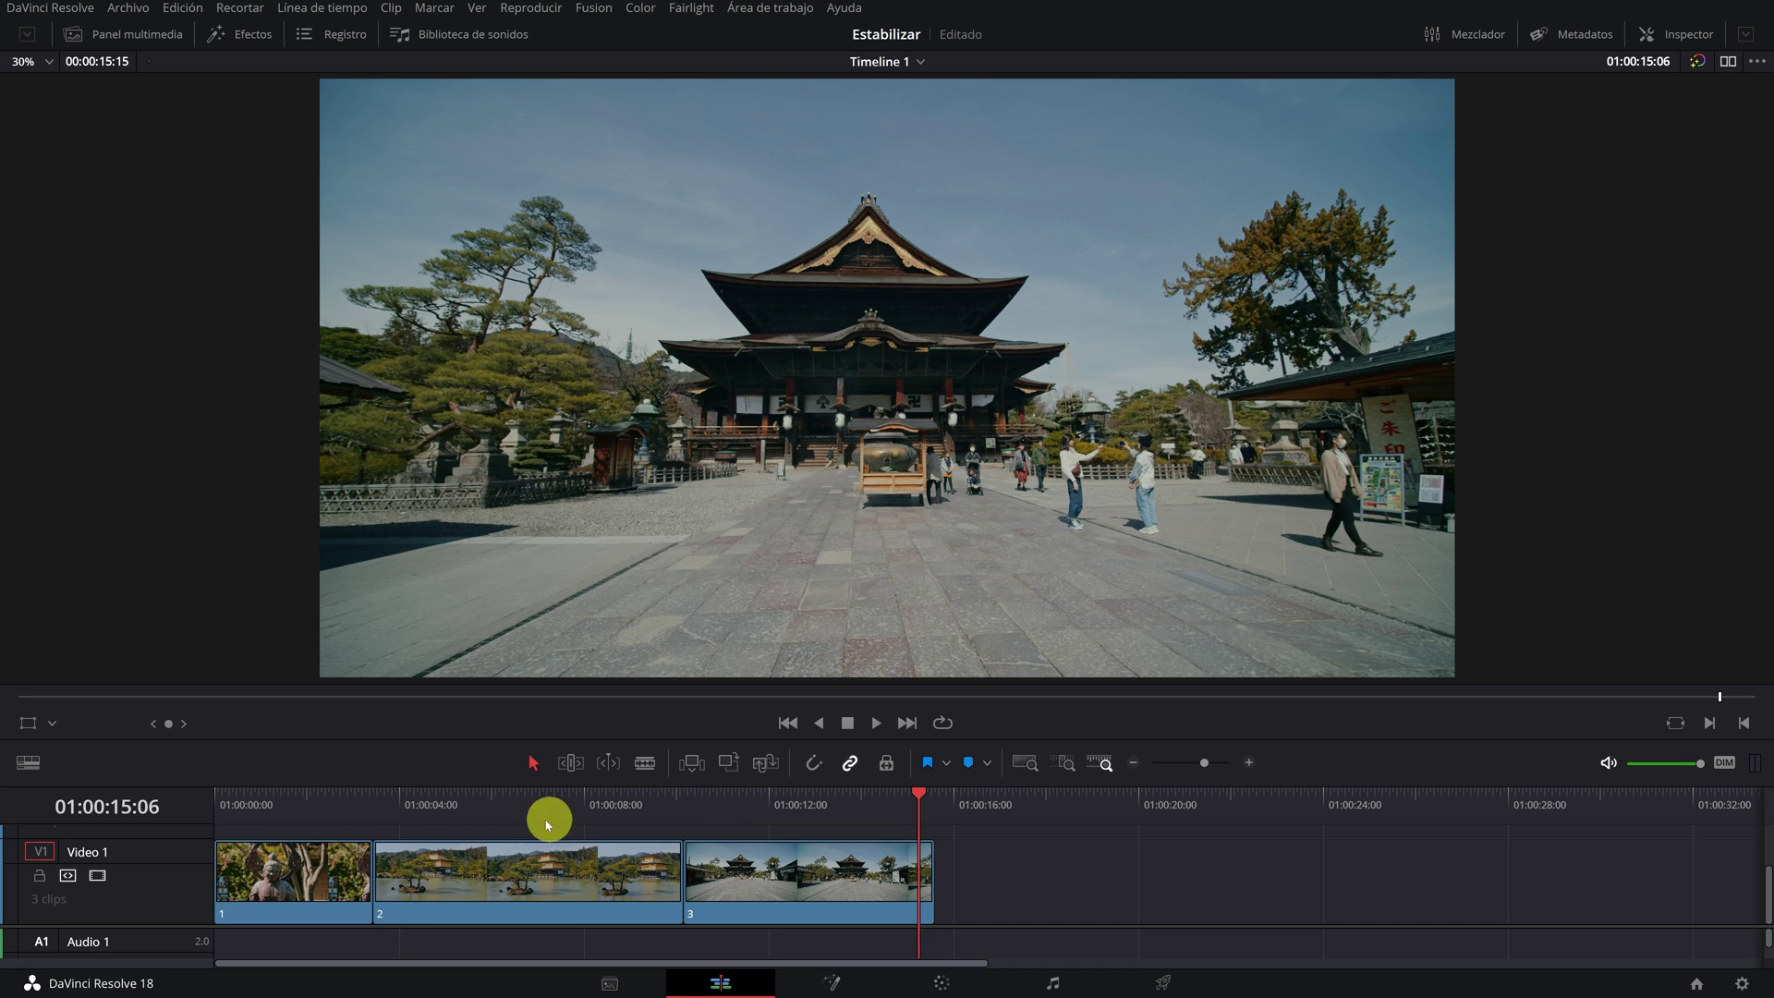
# Select the first clip from its start and show its properties in the Inspector
pyautogui.click(267, 808)
pyautogui.click(277, 880)
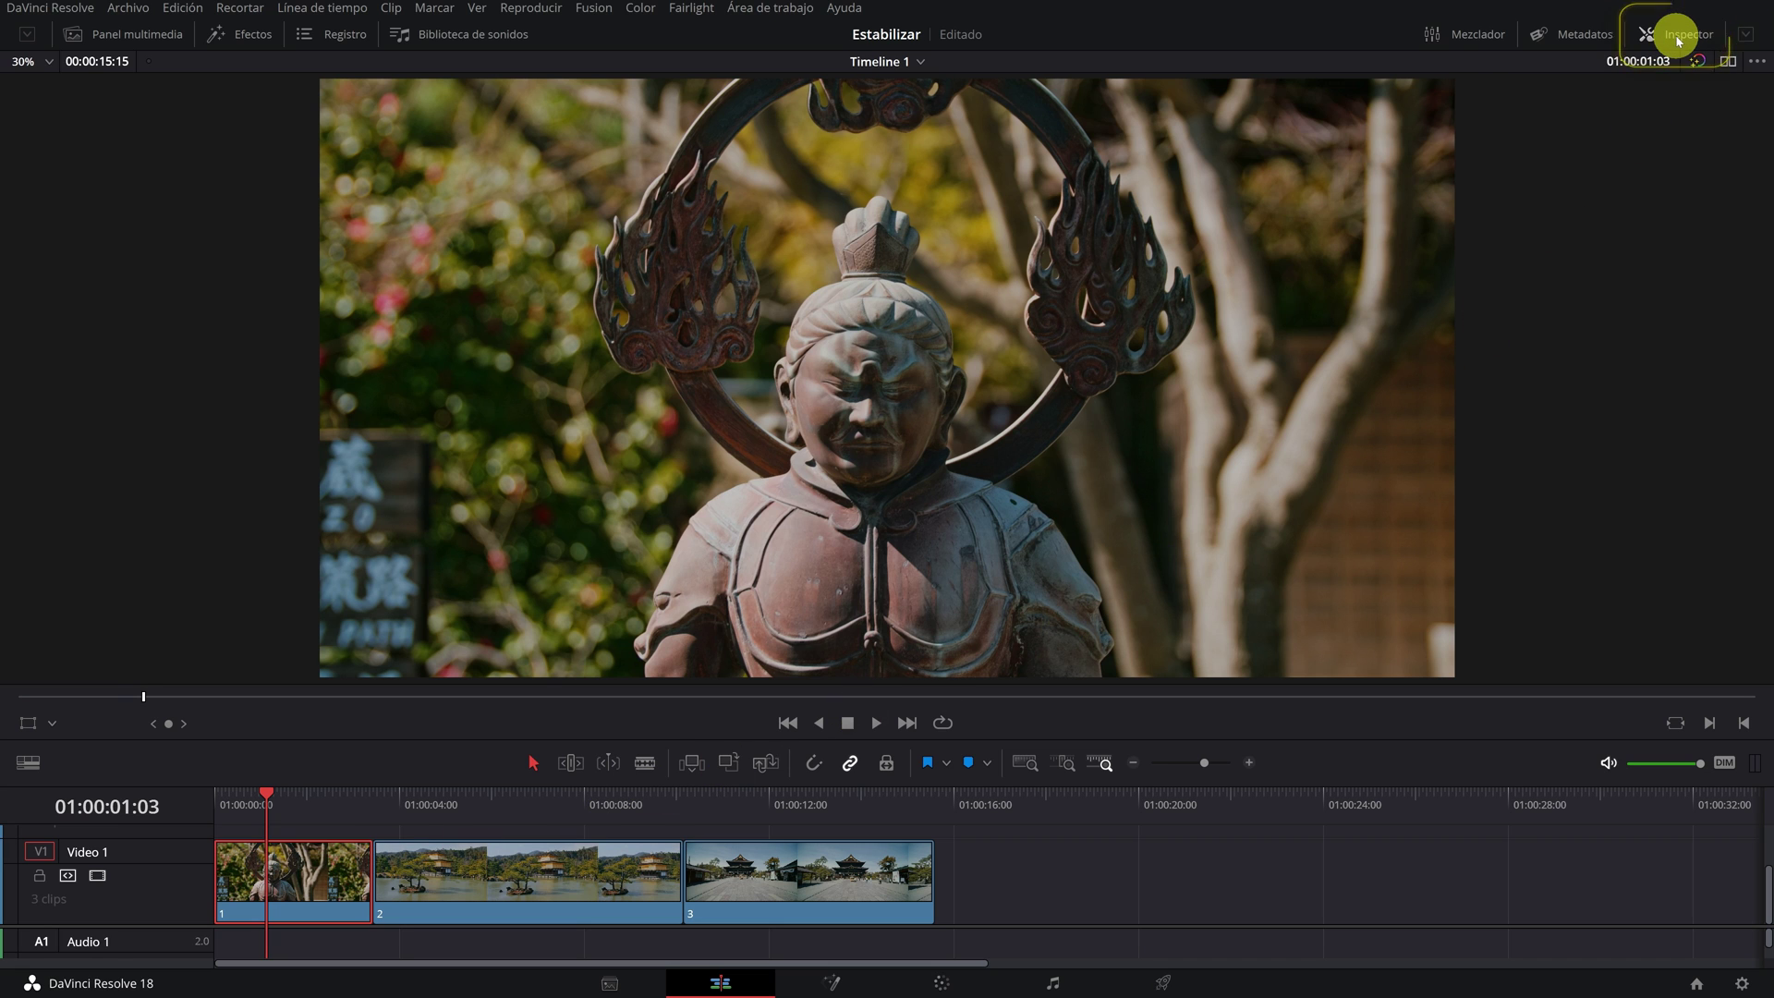
pyautogui.click(1678, 42)
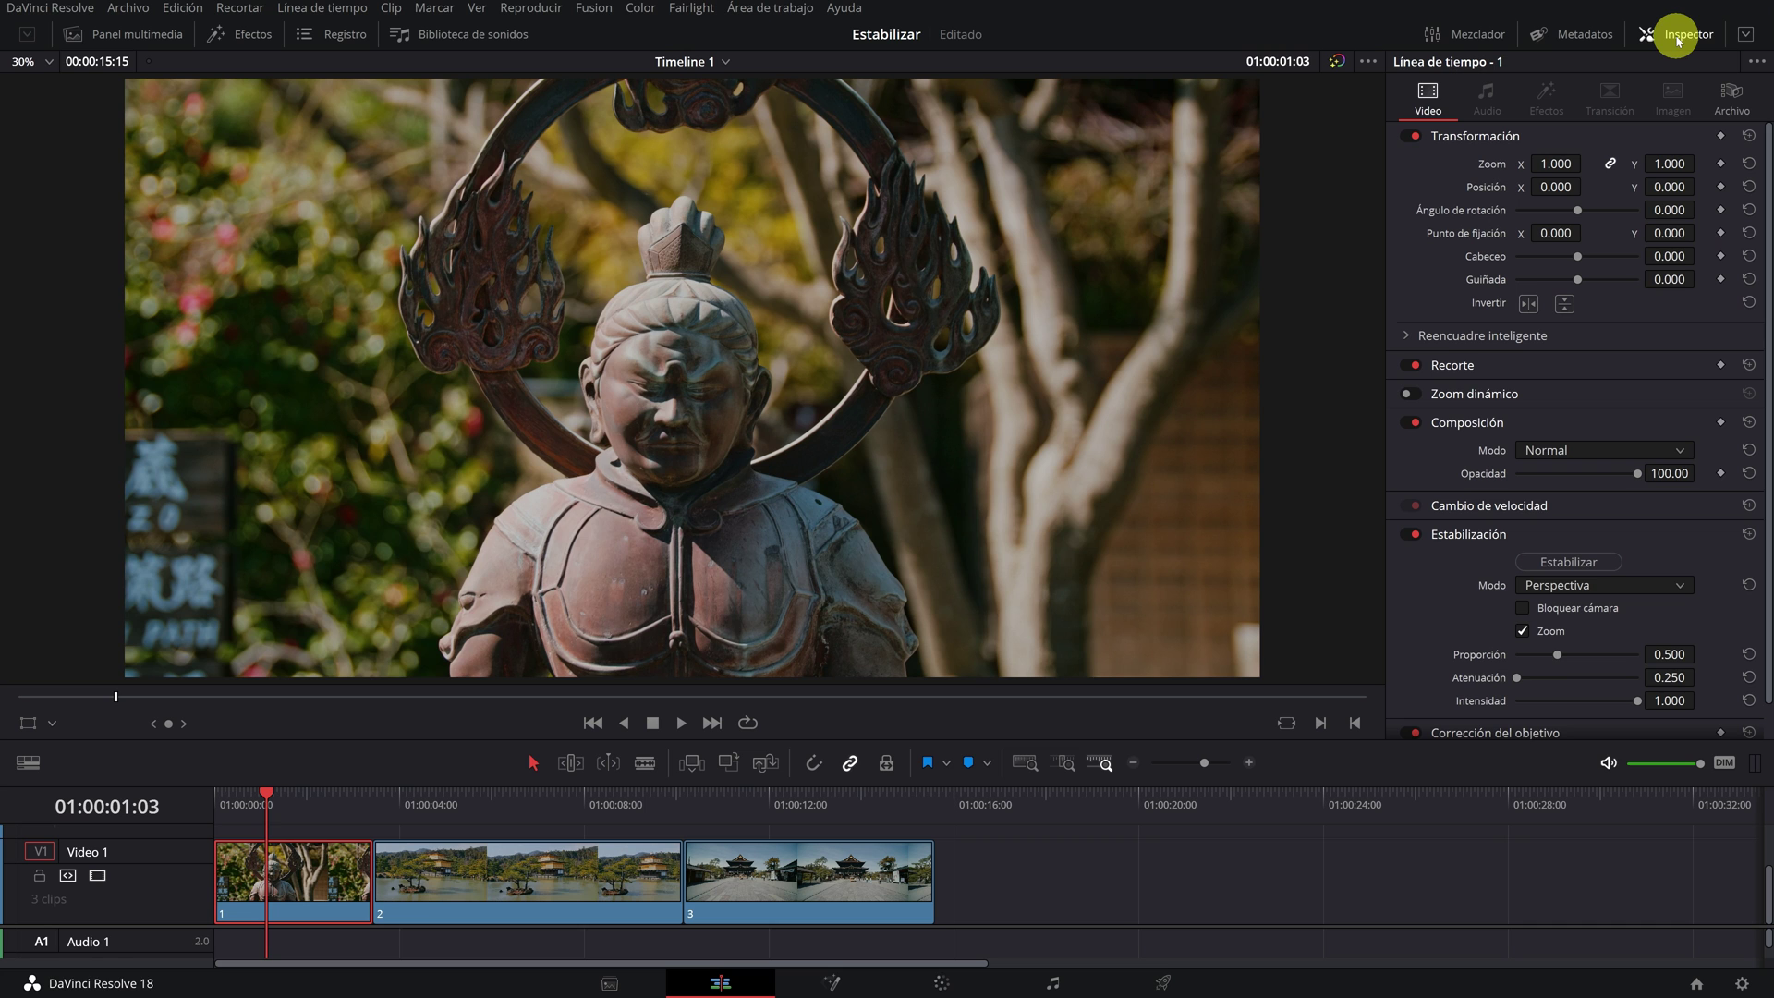
# Turn Estabilización off and back on, keeping Modo set to Perspectiva
pyautogui.click(1483, 536)
pyautogui.click(1484, 536)
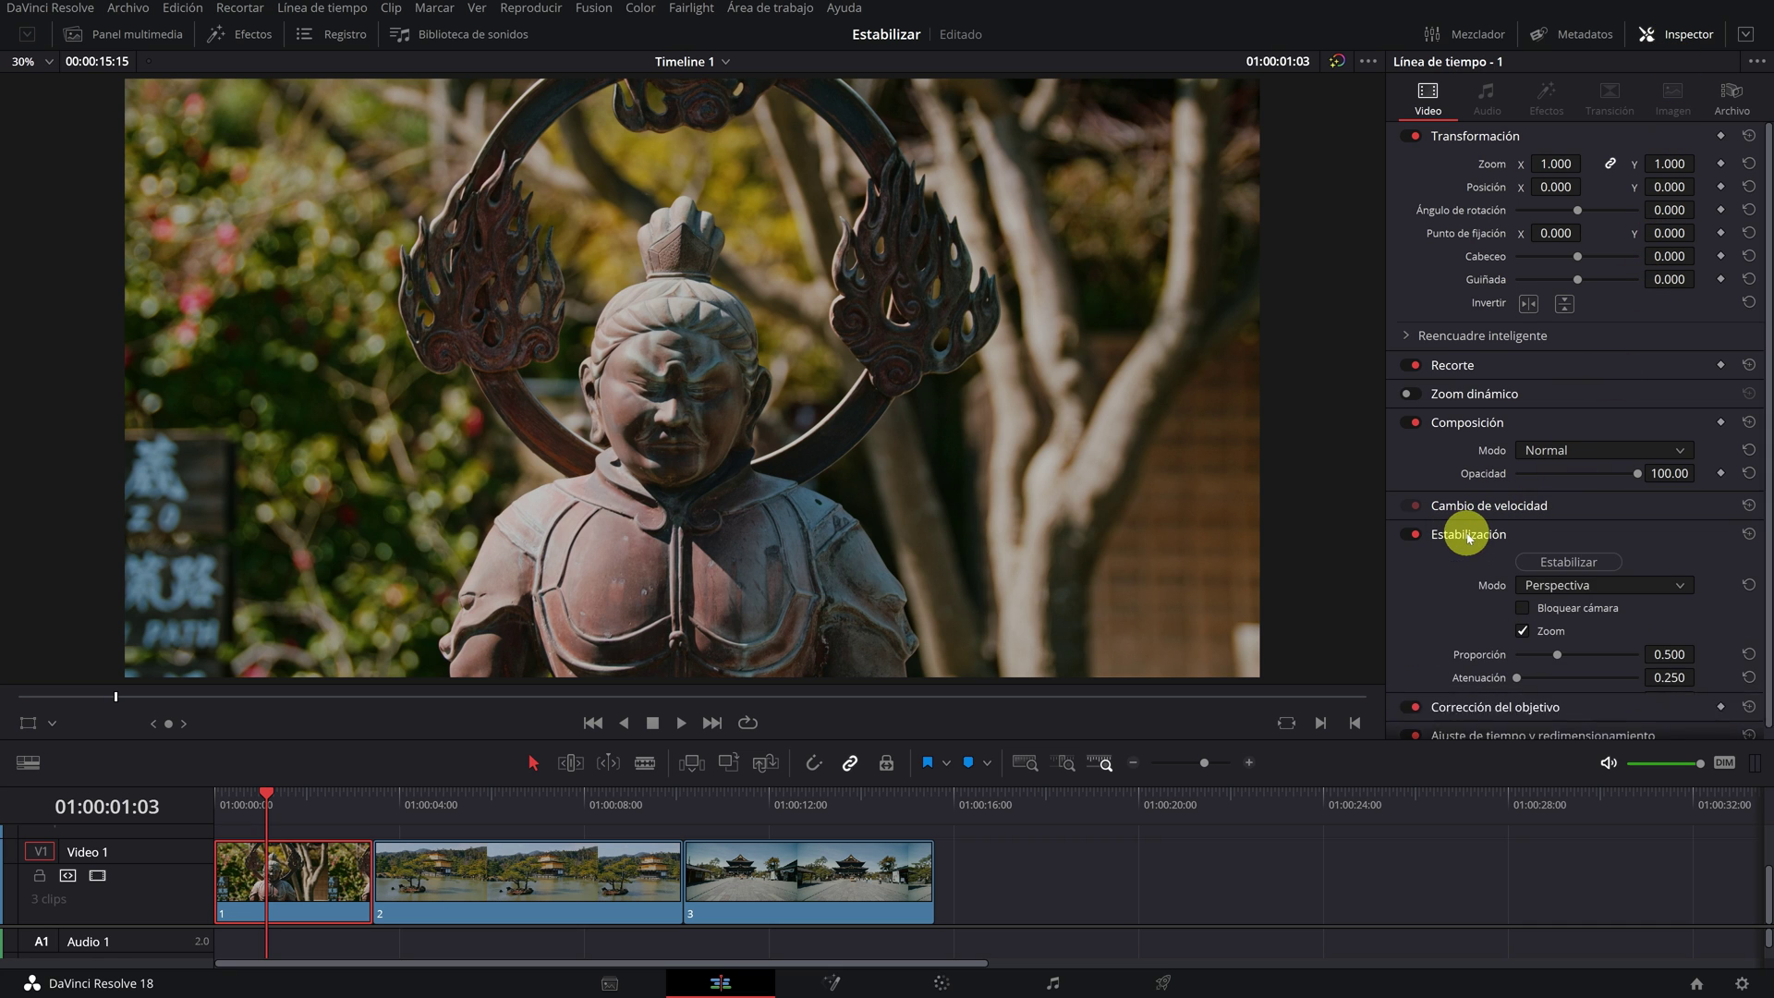
pyautogui.click(1408, 535)
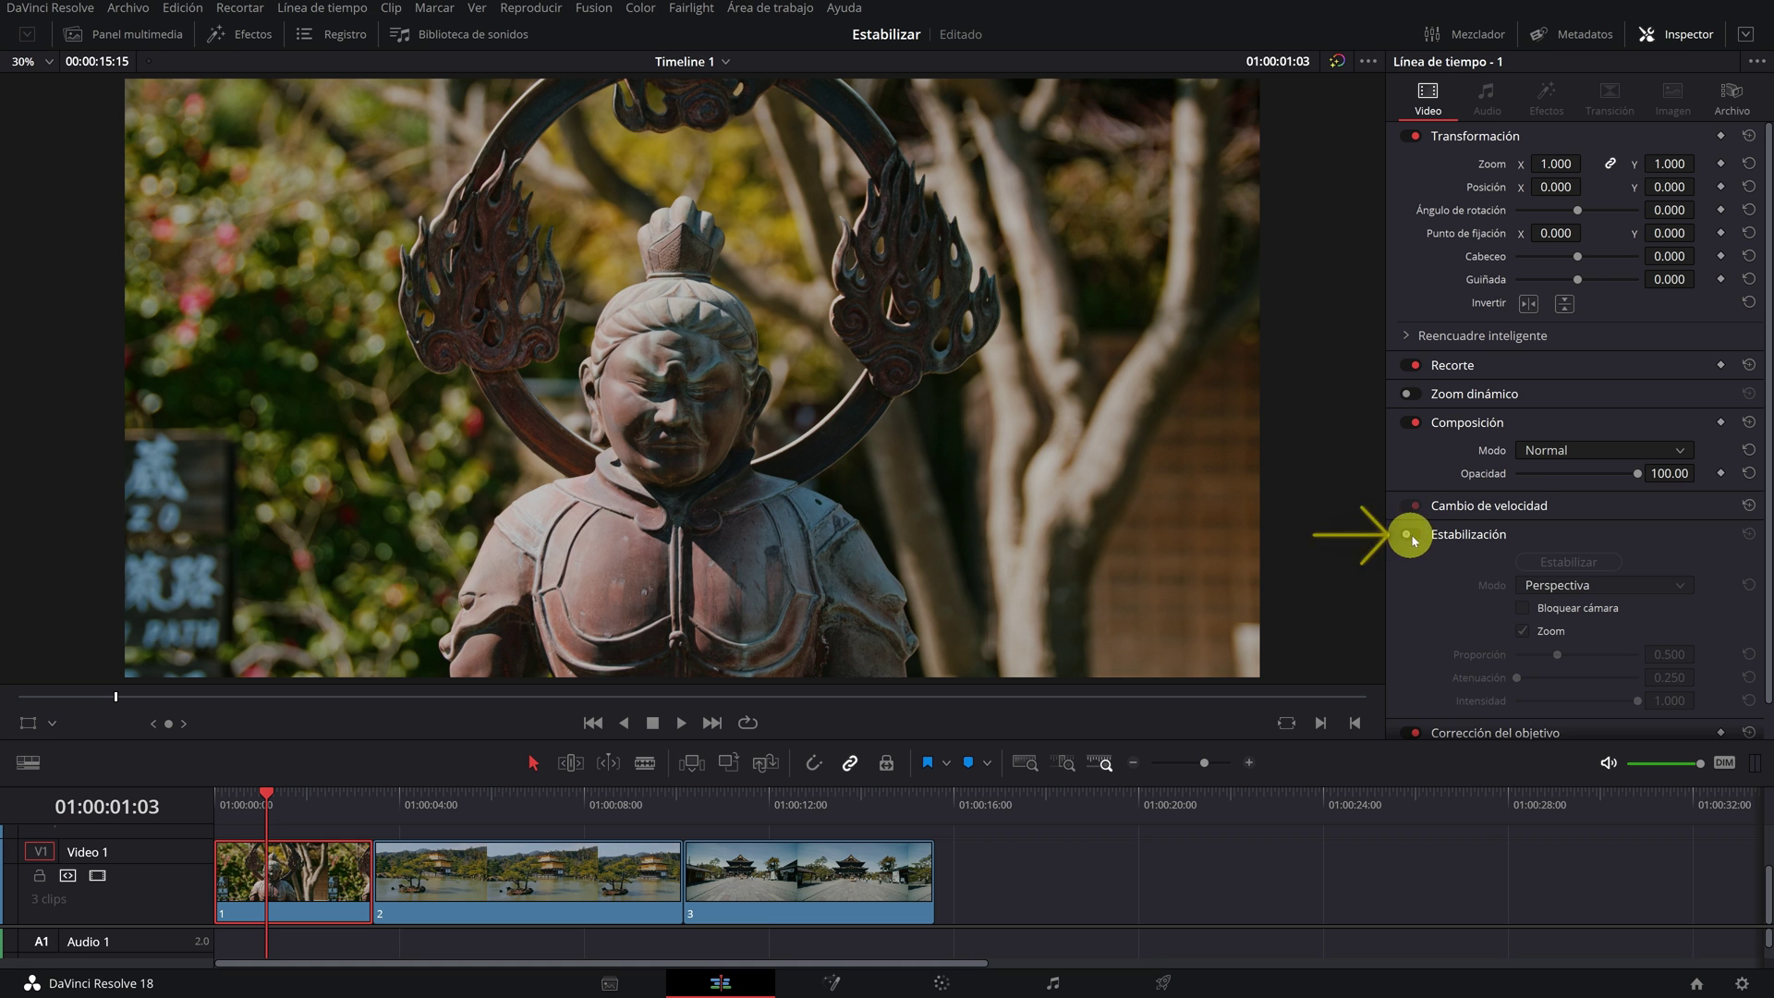
pyautogui.click(1410, 536)
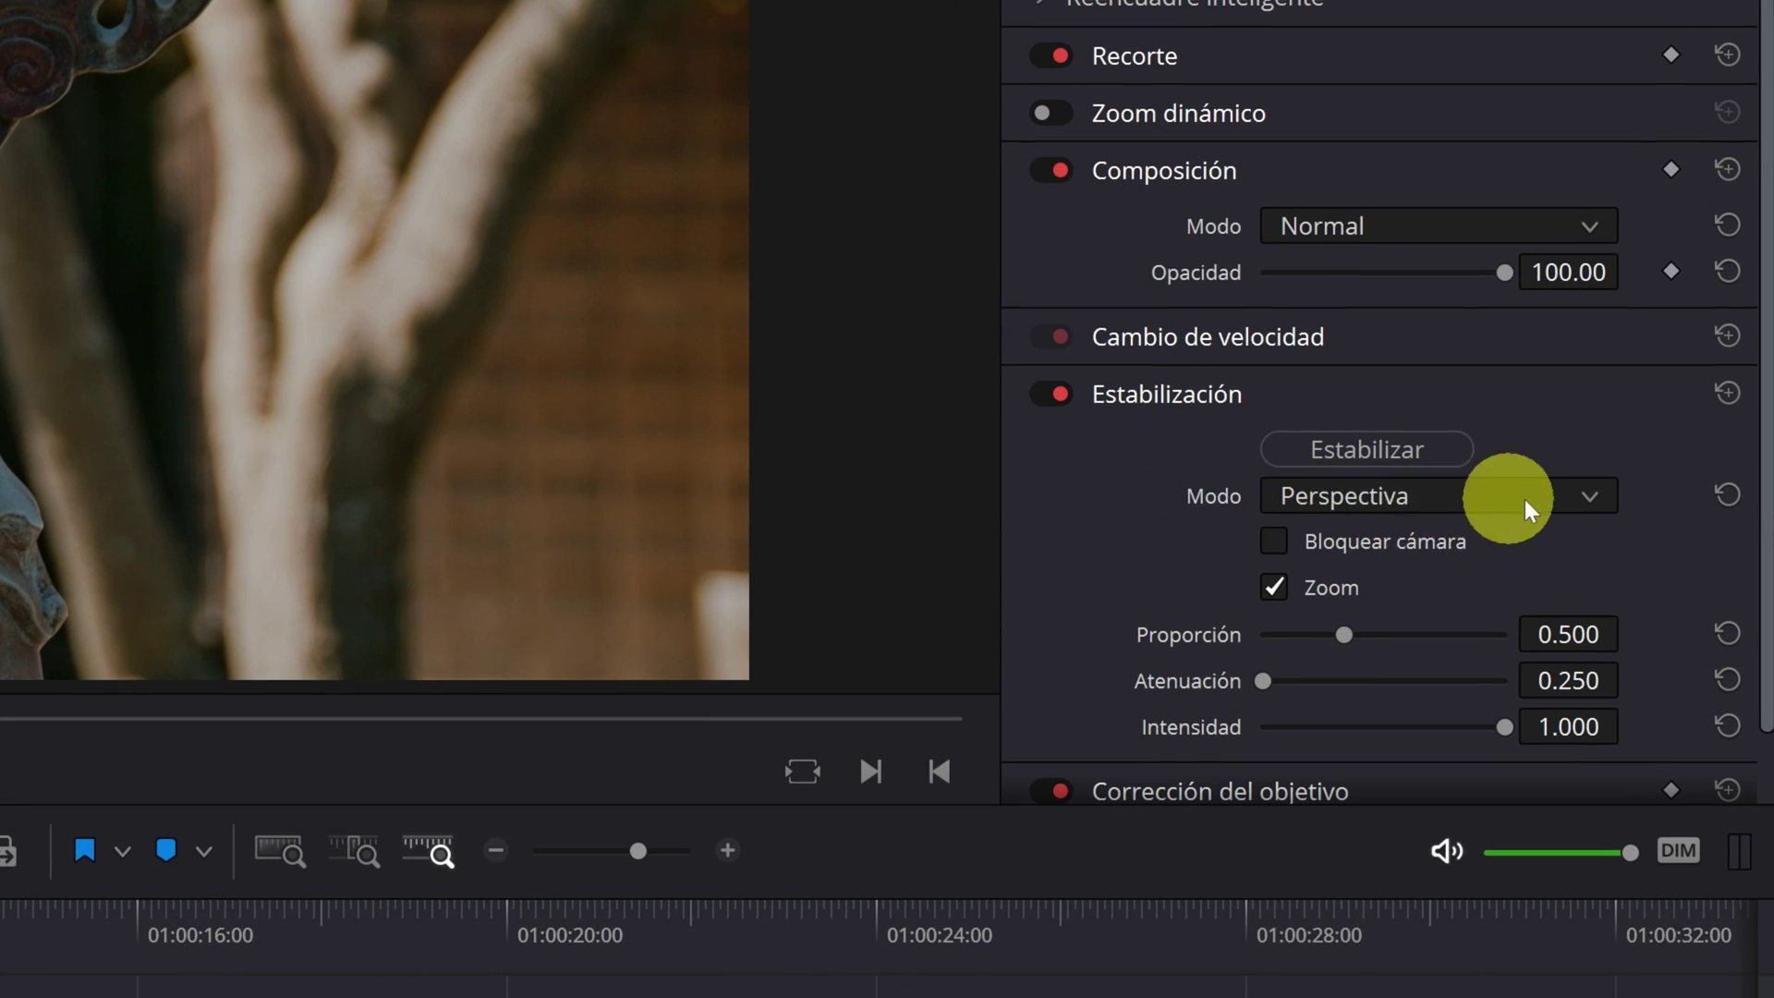
pyautogui.click(1591, 502)
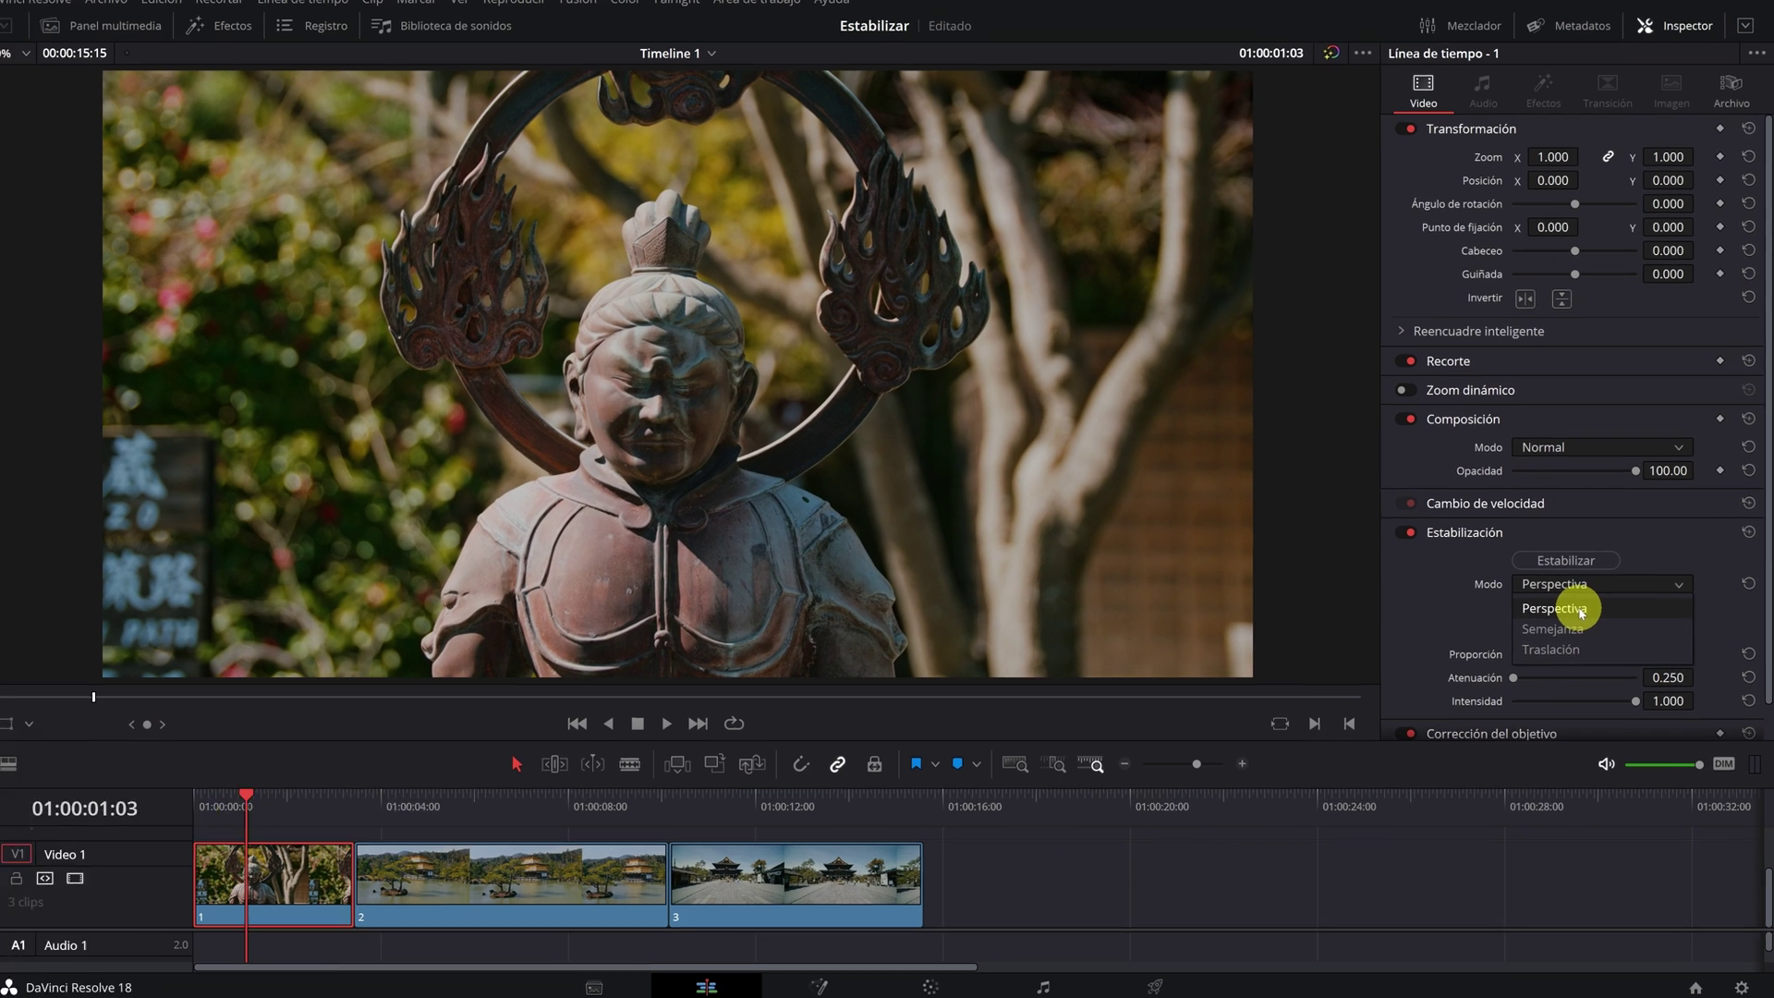
pyautogui.click(1581, 608)
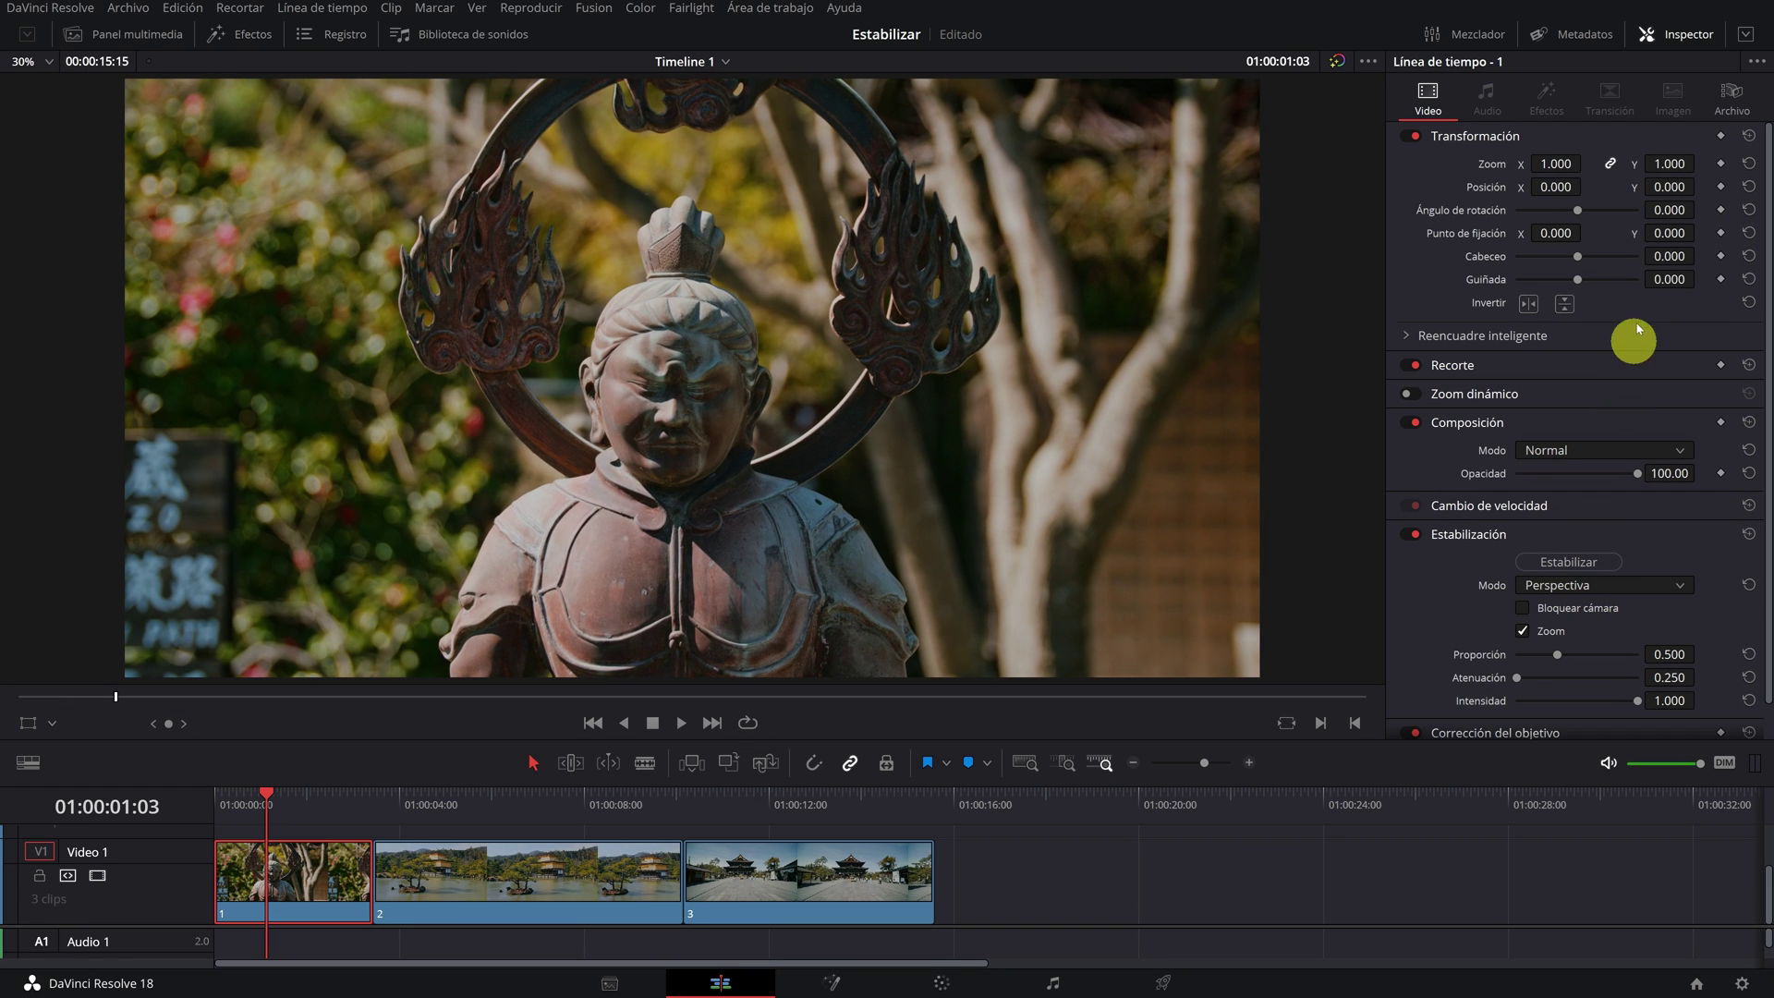
# Trial a Cabeceo pitch of -0.260, clear it, and bring up the stabilization mode choices
pyautogui.moveTo(1654, 256)
pyautogui.mouseDown()
pyautogui.moveTo(1700, 255)
pyautogui.moveTo(876, 479)
pyautogui.moveTo(1670, 277)
pyautogui.mouseUp()
pyautogui.click(1722, 256)
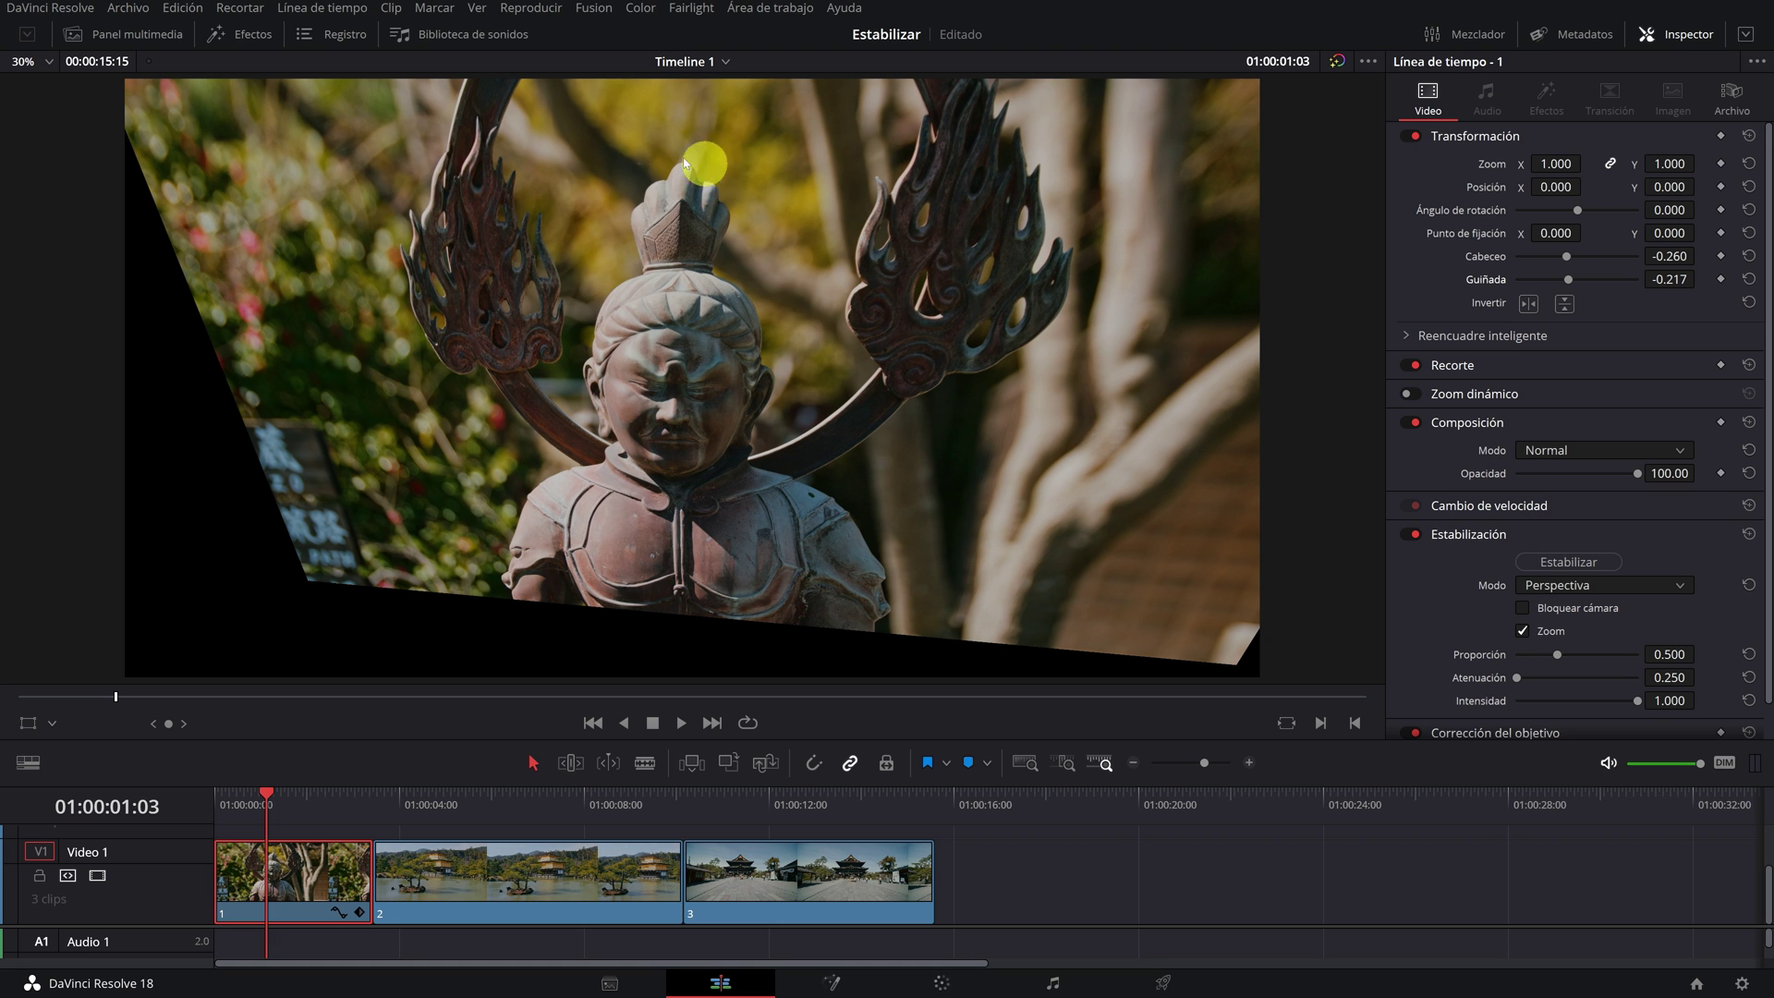
pyautogui.click(763, 888)
pyautogui.click(1652, 584)
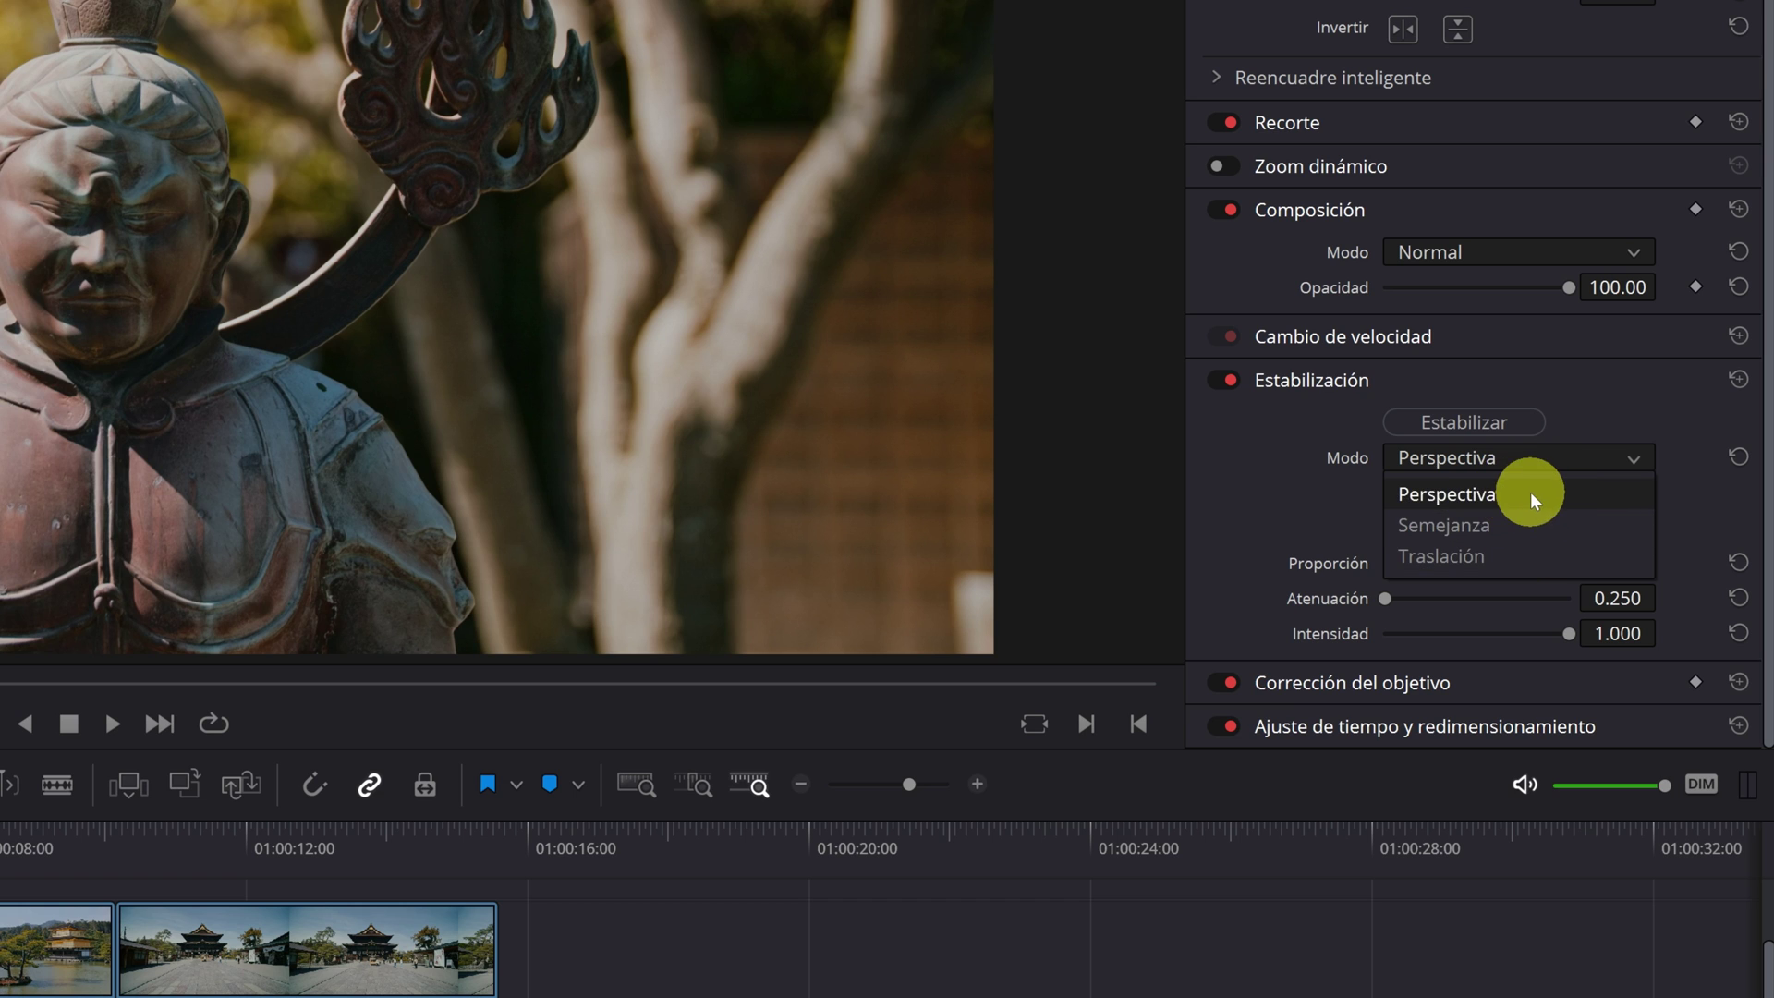
# Keep Perspectiva mode, switching Bloquear cámara on and then back off
pyautogui.click(1526, 499)
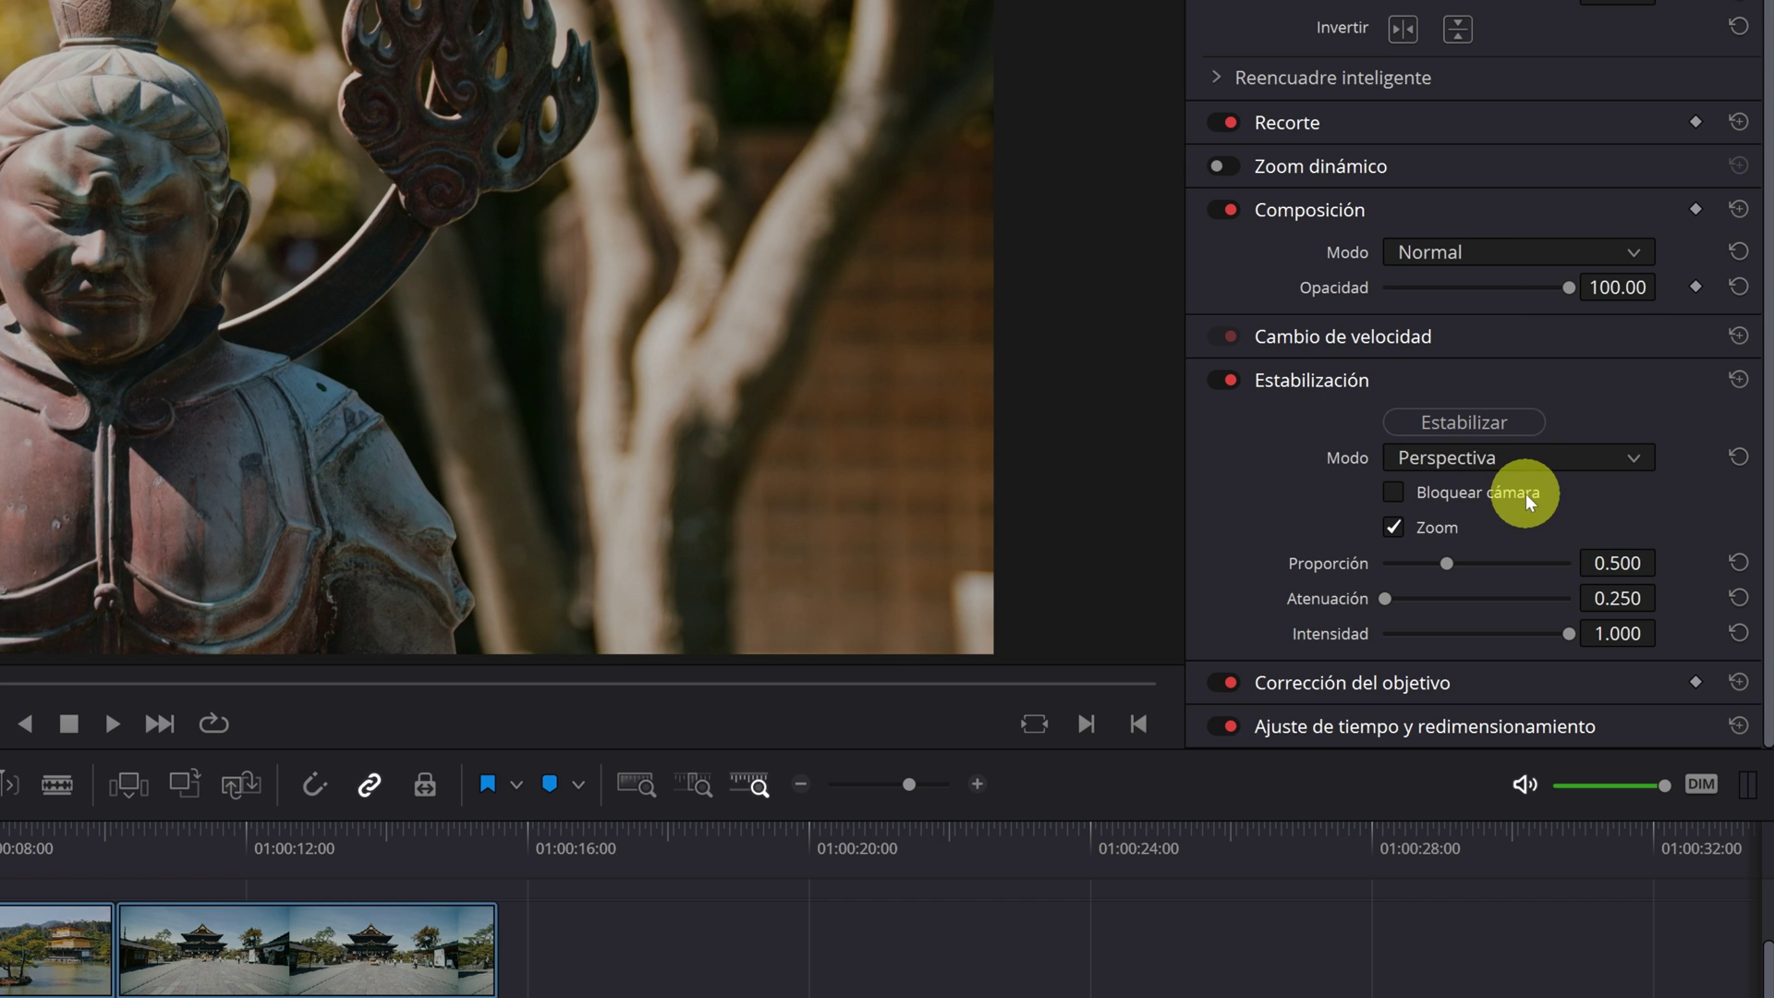
pyautogui.click(1393, 491)
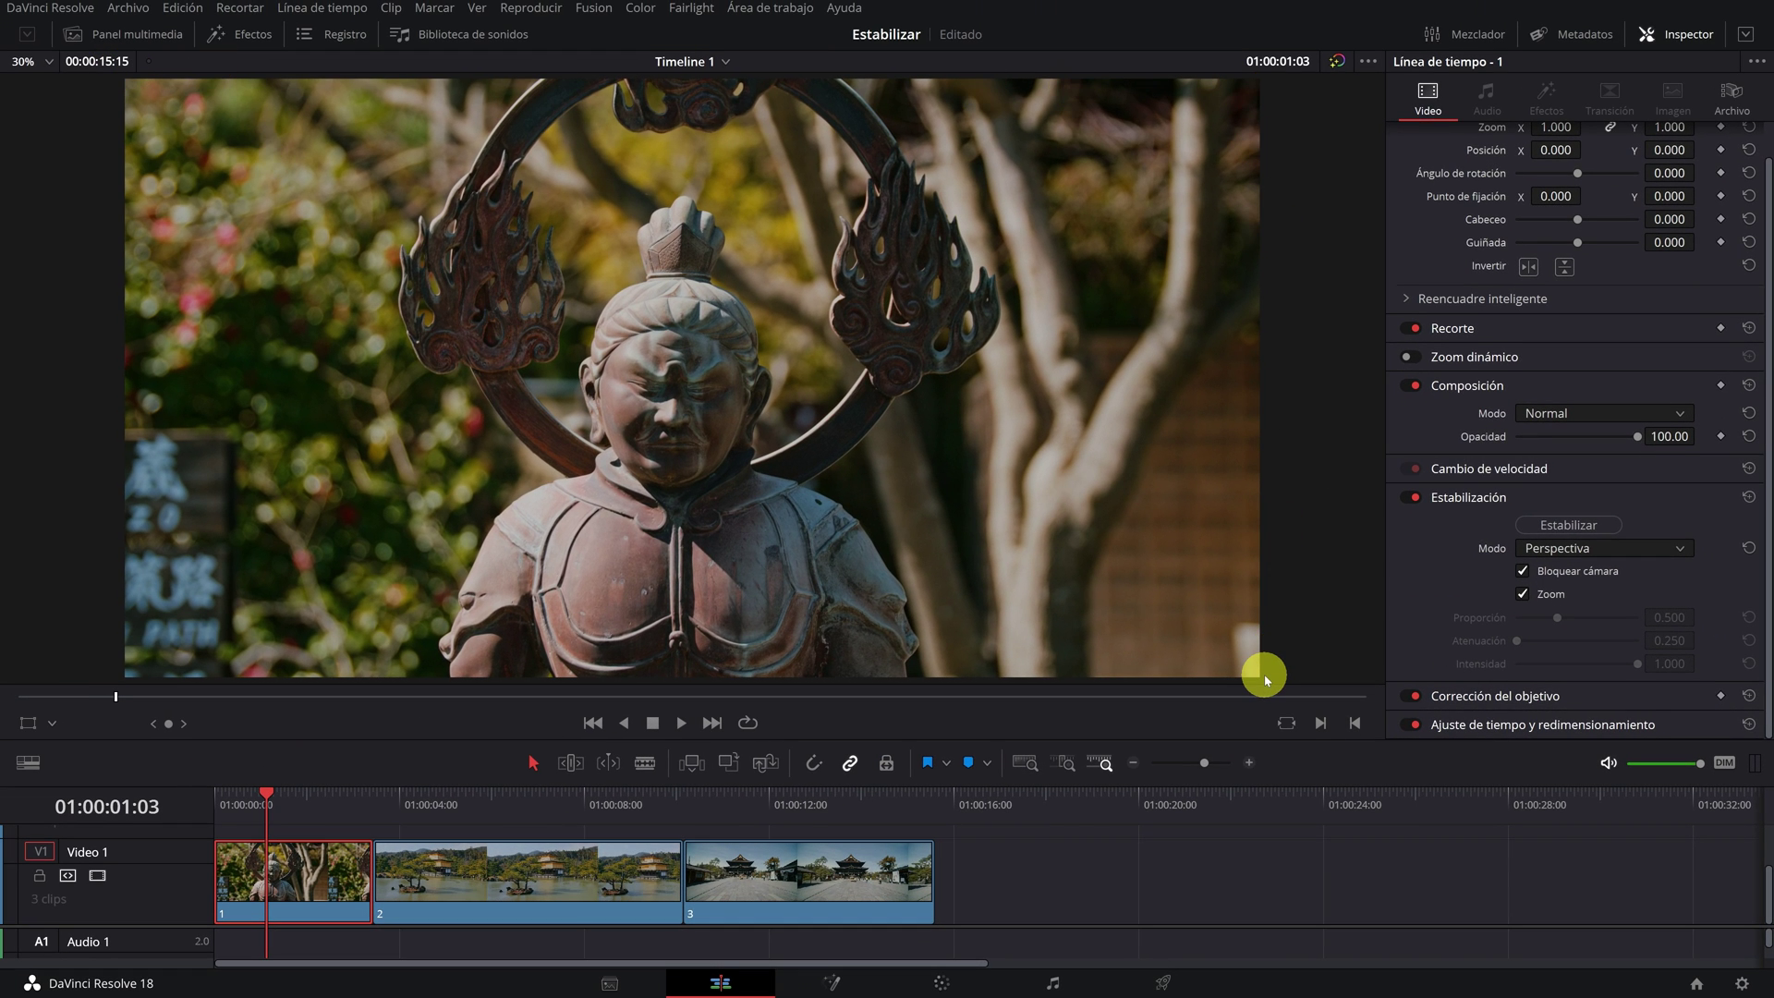
pyautogui.click(1523, 570)
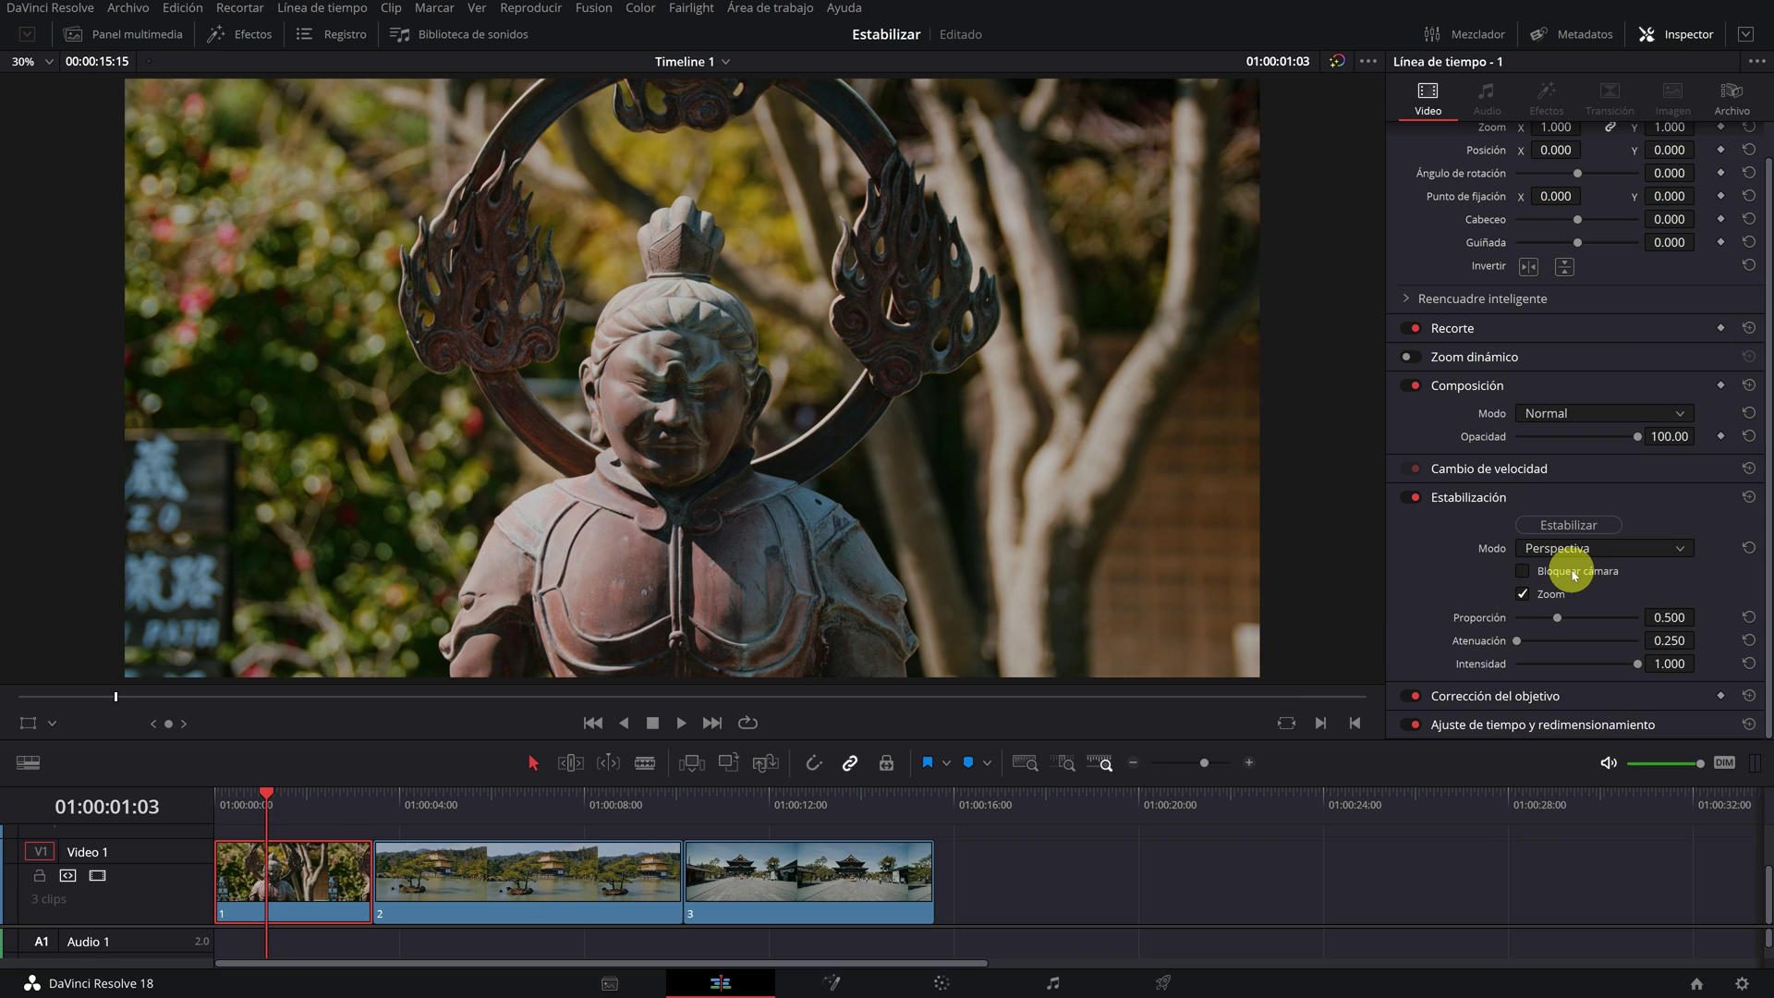
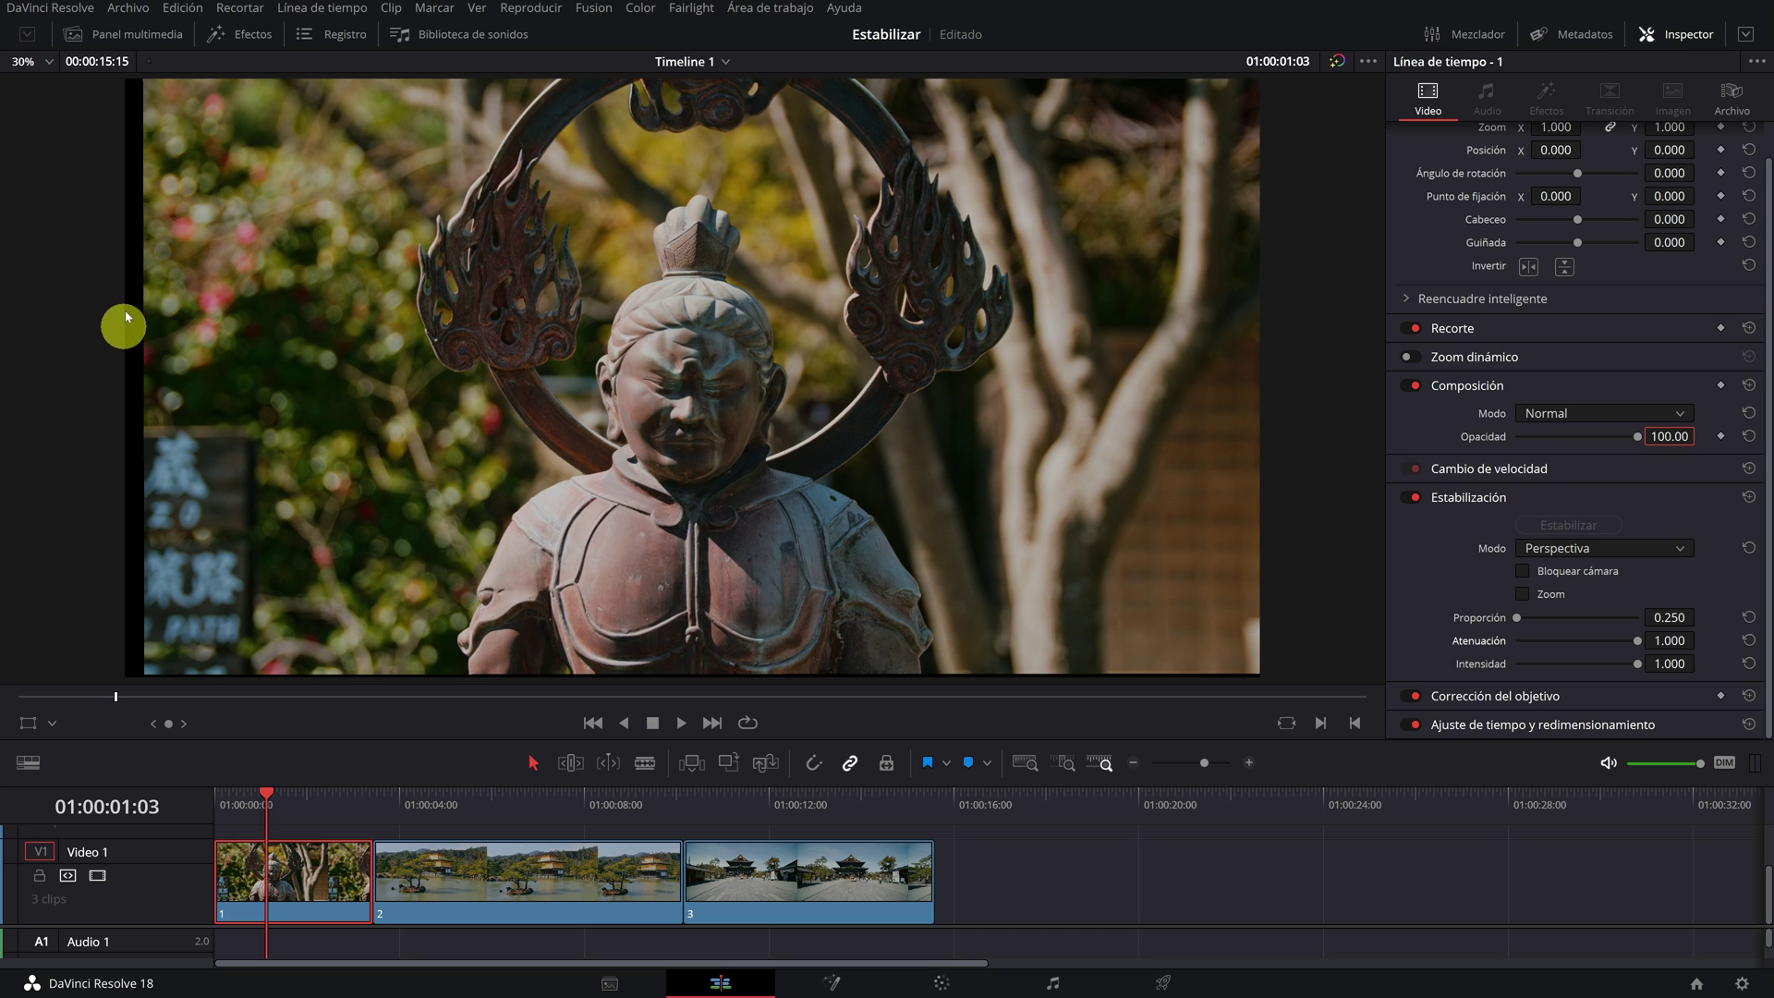
# Play the first clip, enable stabilization Zoom, and reset Proporción to 0.500
pyautogui.press('space')
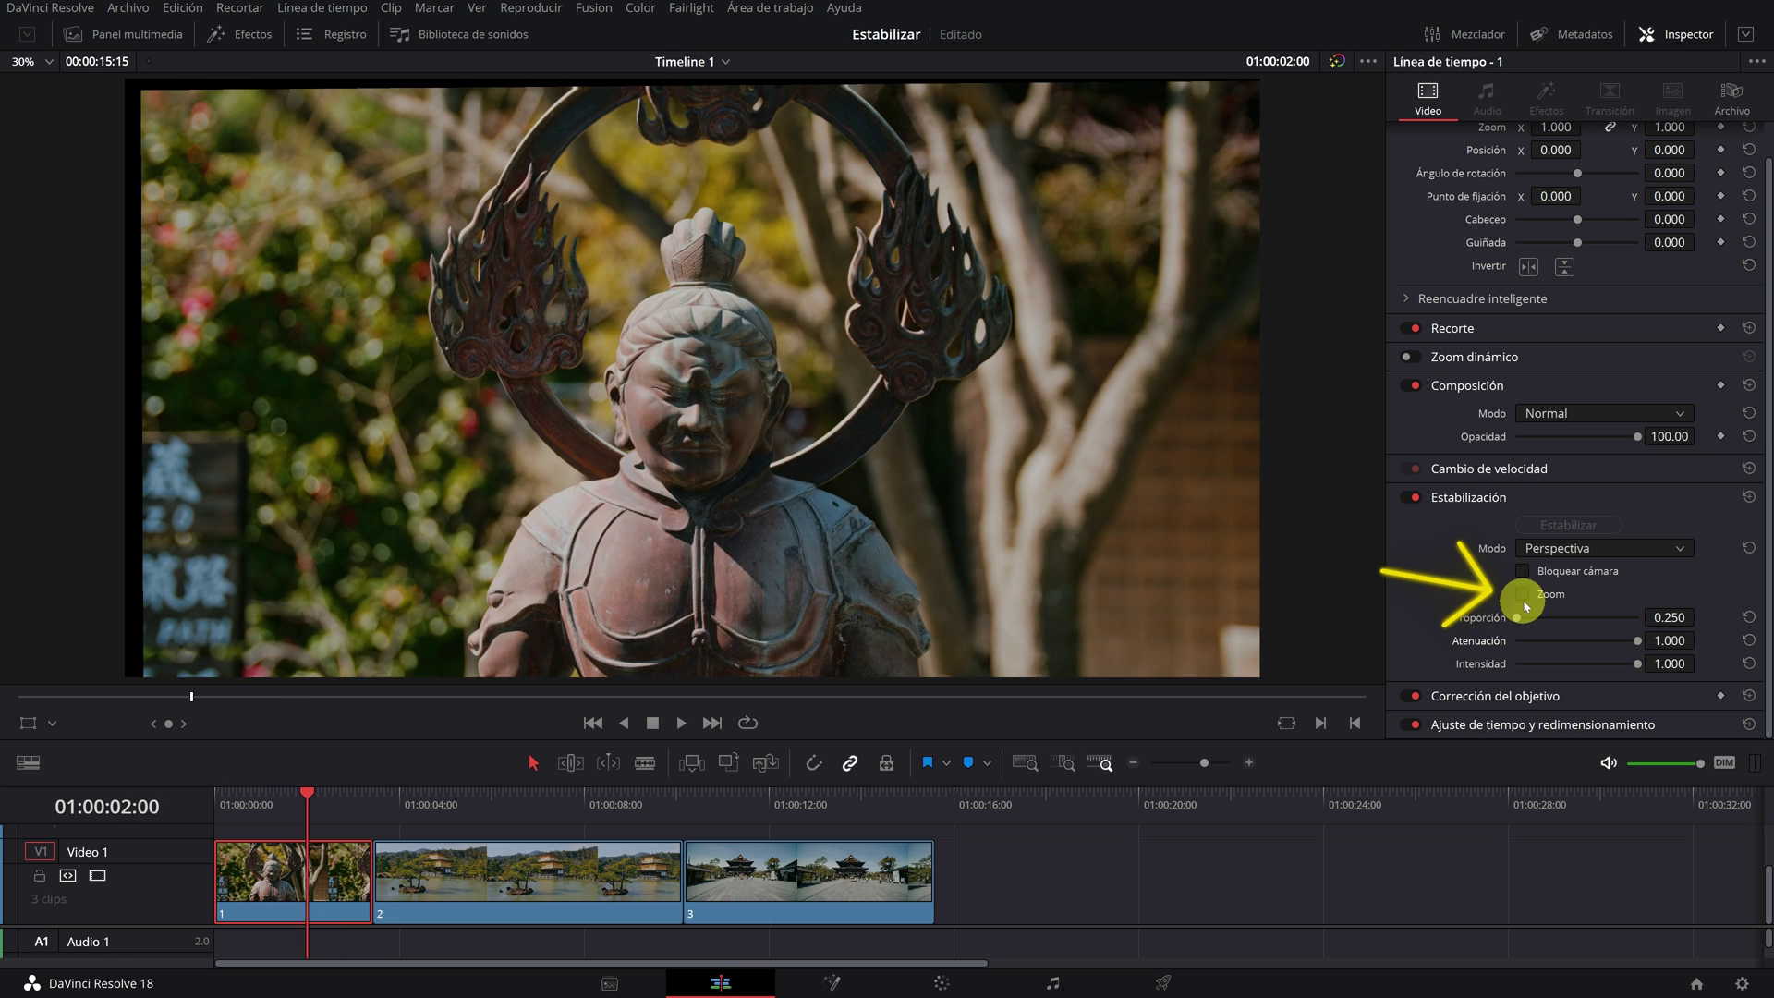
pyautogui.click(1523, 596)
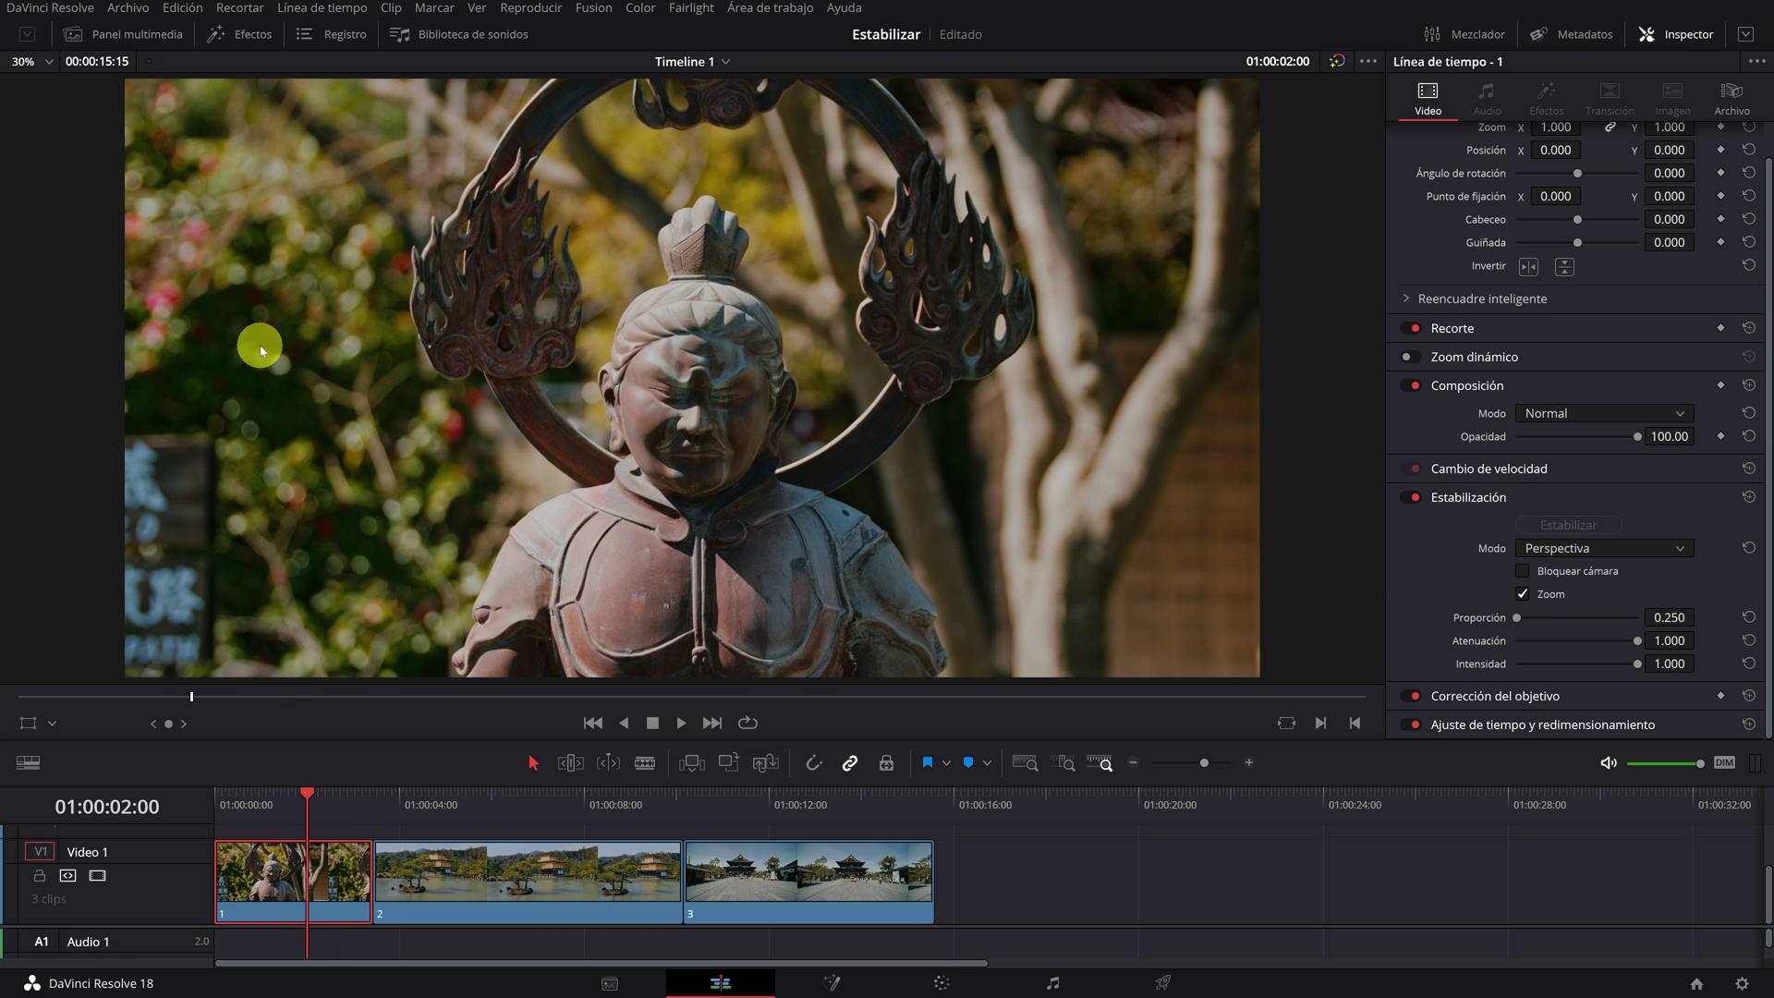
pyautogui.click(1749, 497)
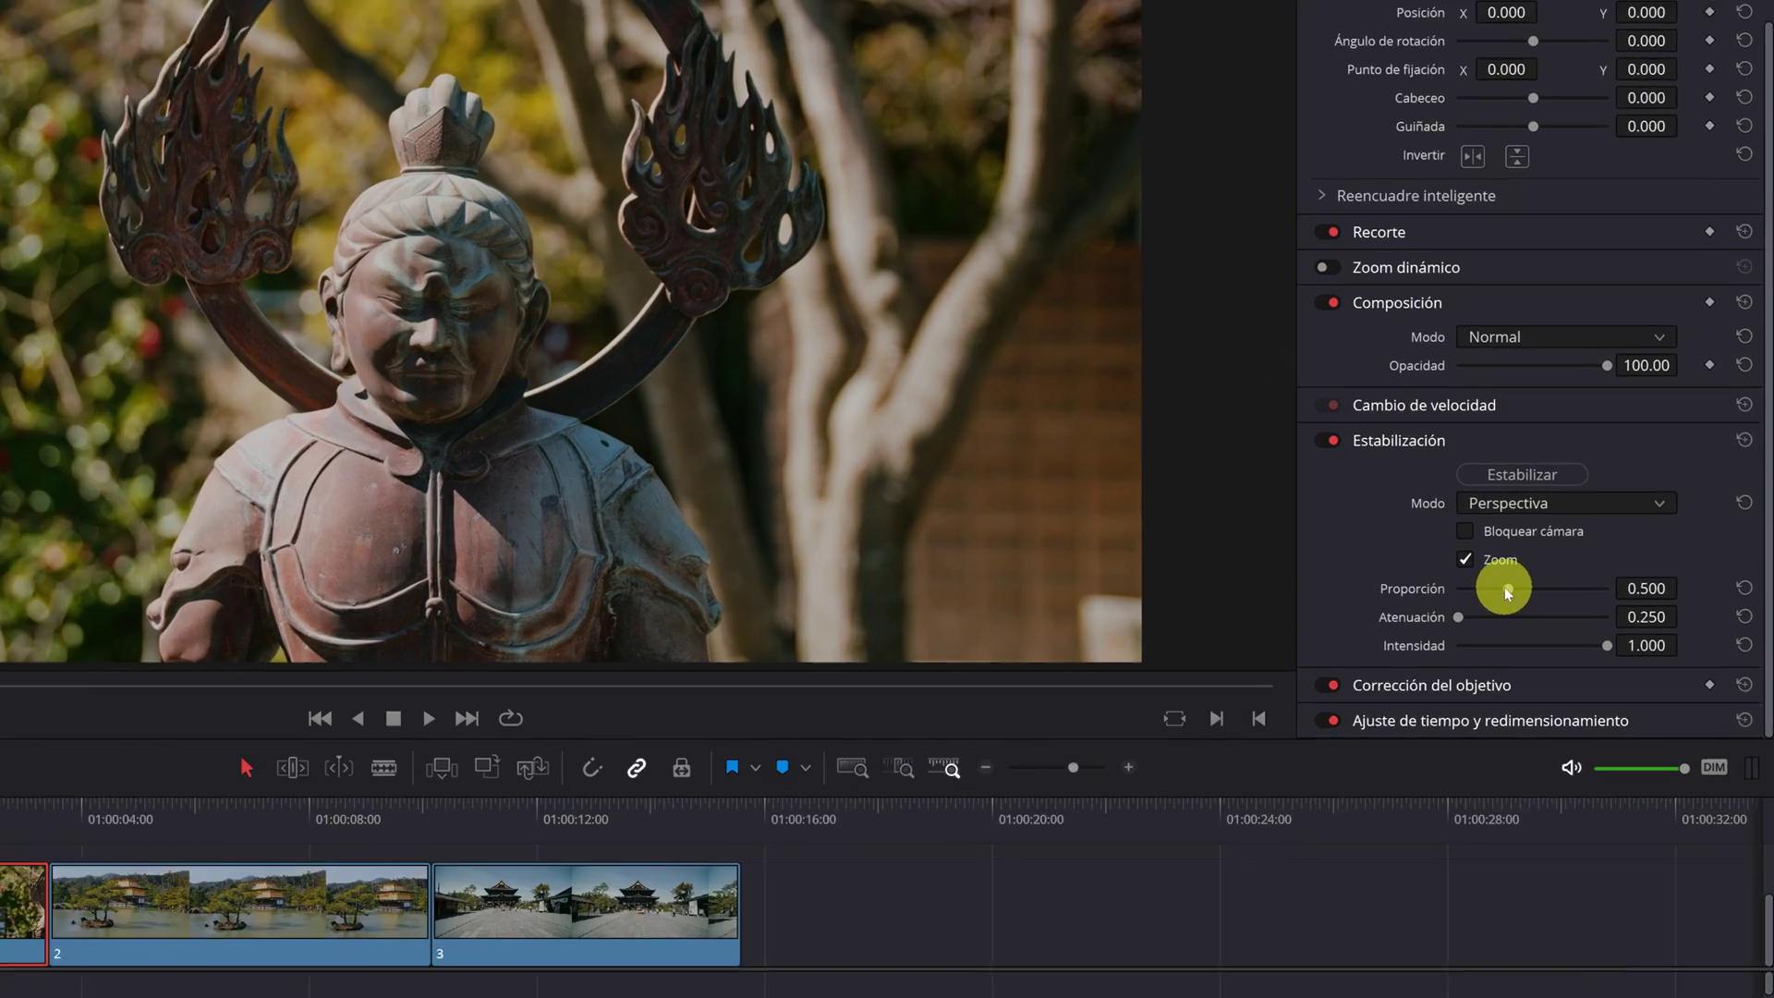
# Try Proporción at 0.250 and 1.000, then reset it to 0.500
pyautogui.moveTo(1558, 617); pyautogui.dragTo(1556, 616)
pyautogui.moveTo(1417, 535); pyautogui.dragTo(1349, 537)
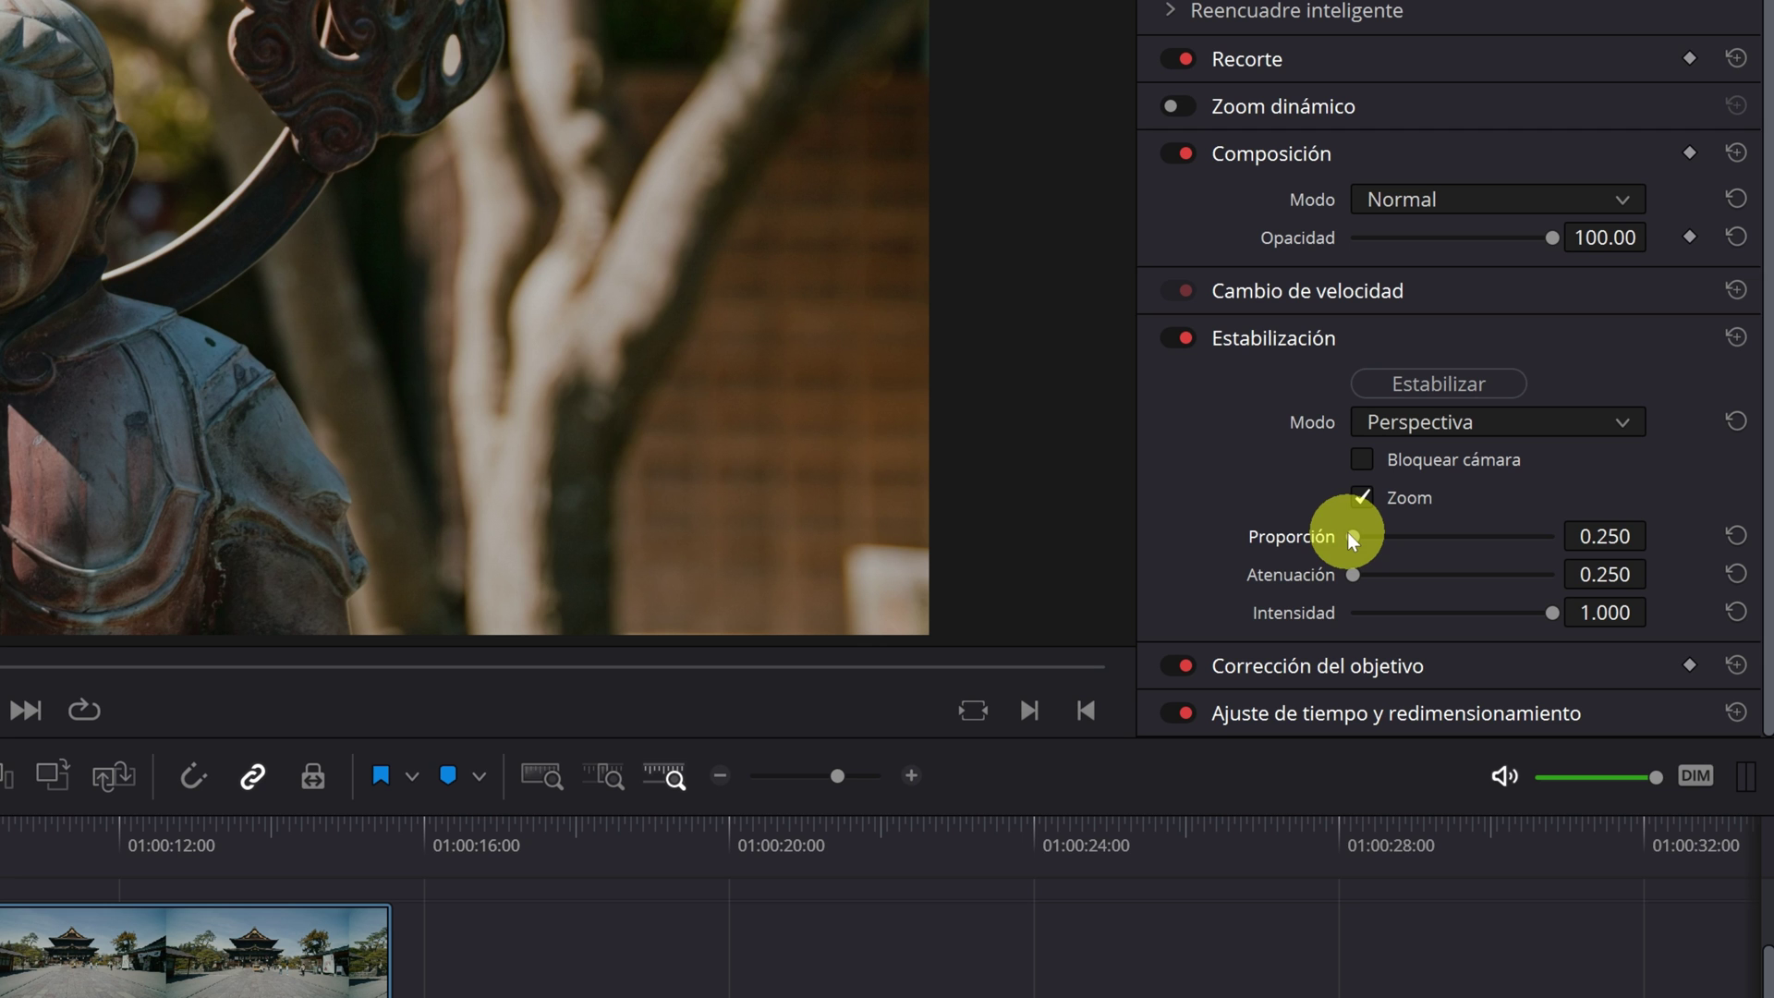
pyautogui.moveTo(1351, 536); pyautogui.dragTo(1555, 534)
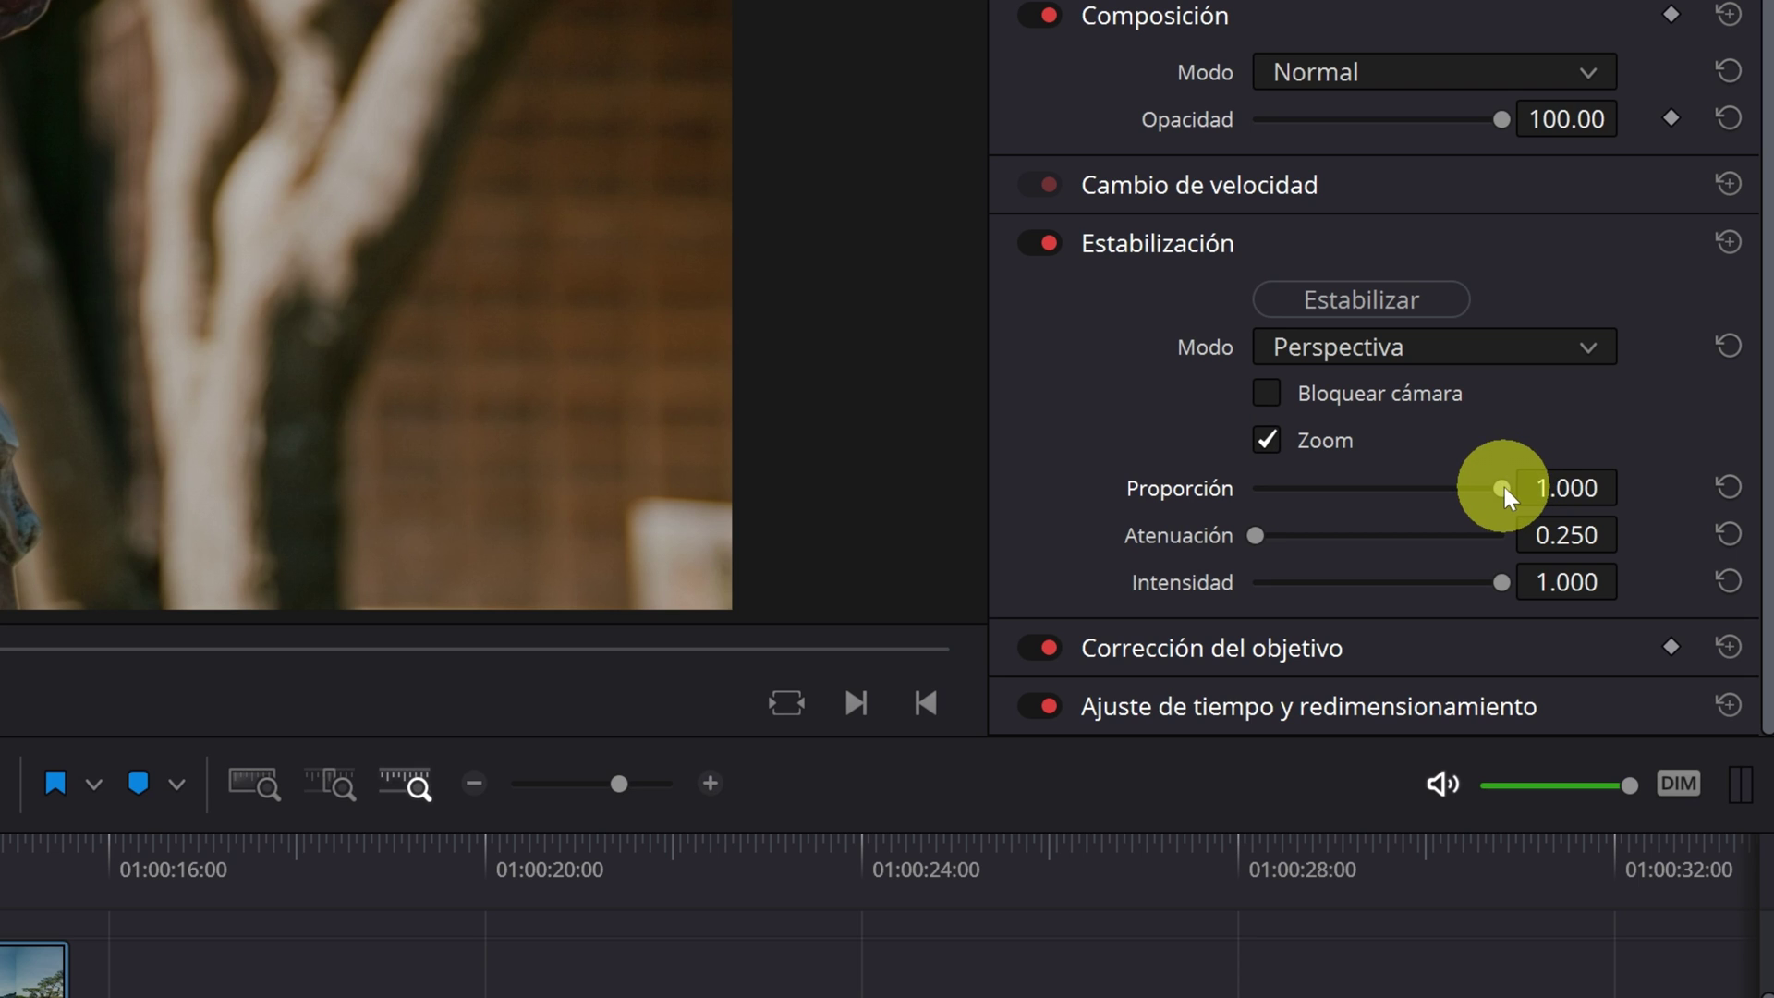
pyautogui.click(1718, 485)
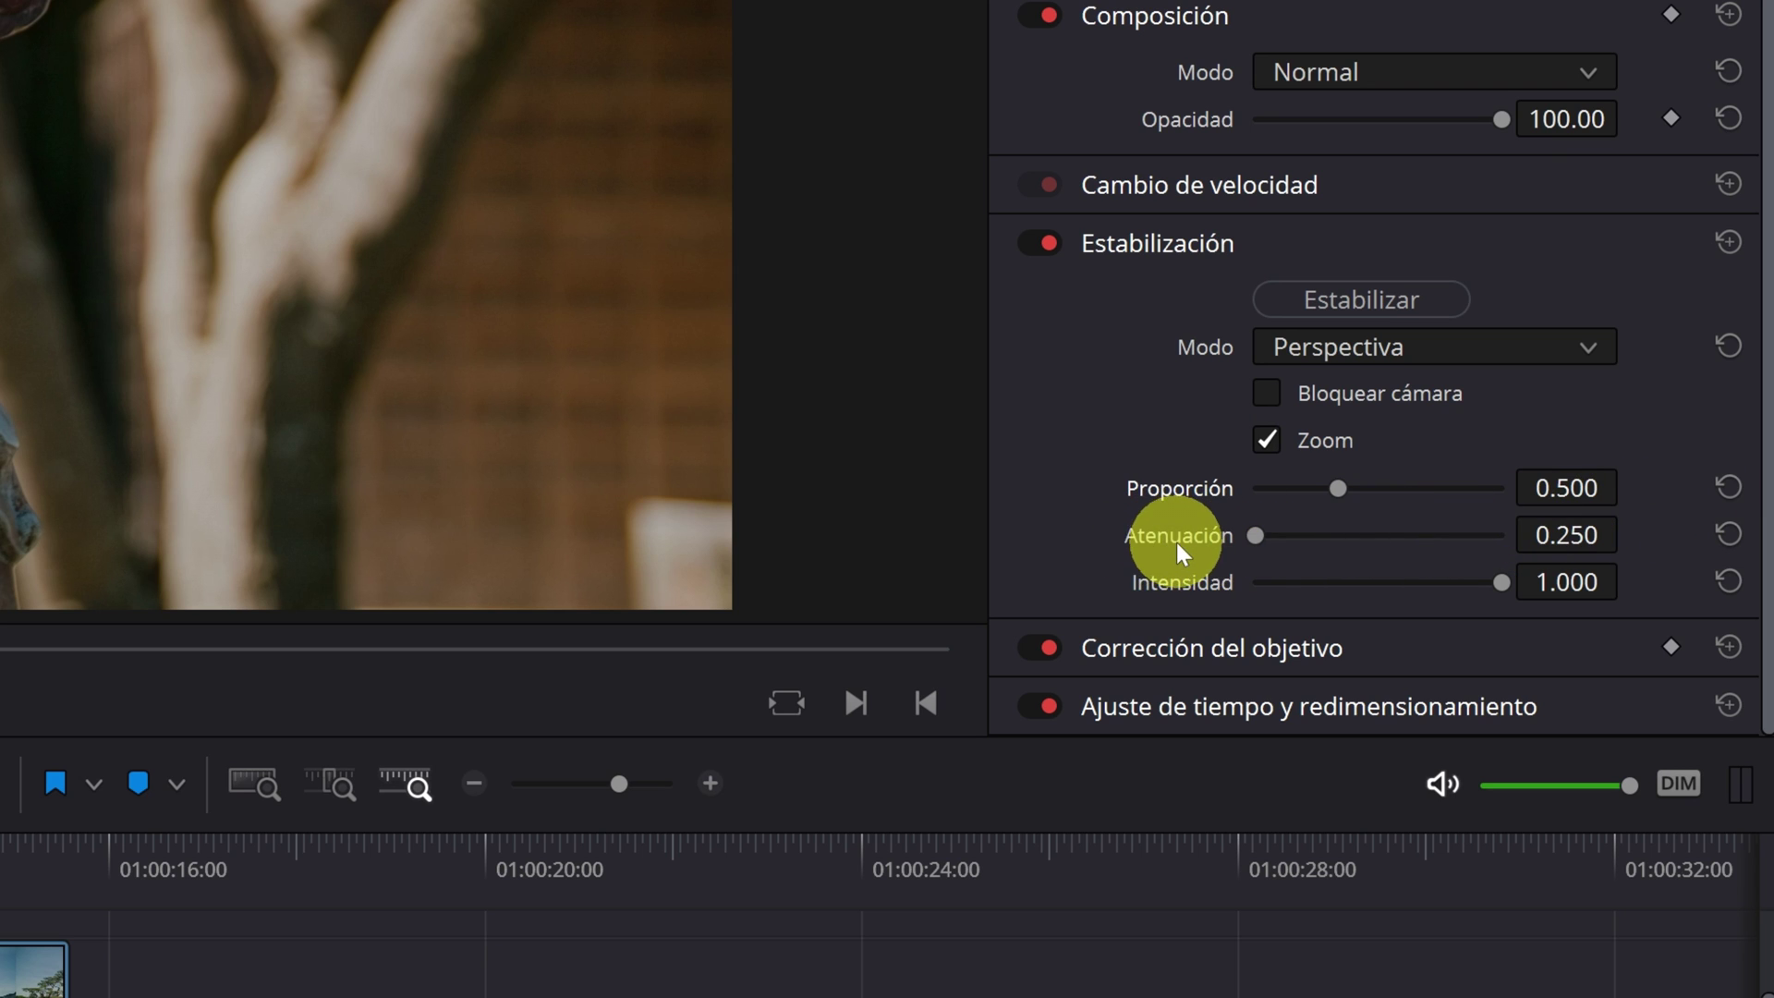
# Test Atenuación and Intensidad values, restore Intensidad to 1.000, and run Estabilizar on the first clip
pyautogui.moveTo(1250, 534); pyautogui.dragTo(1256, 532)
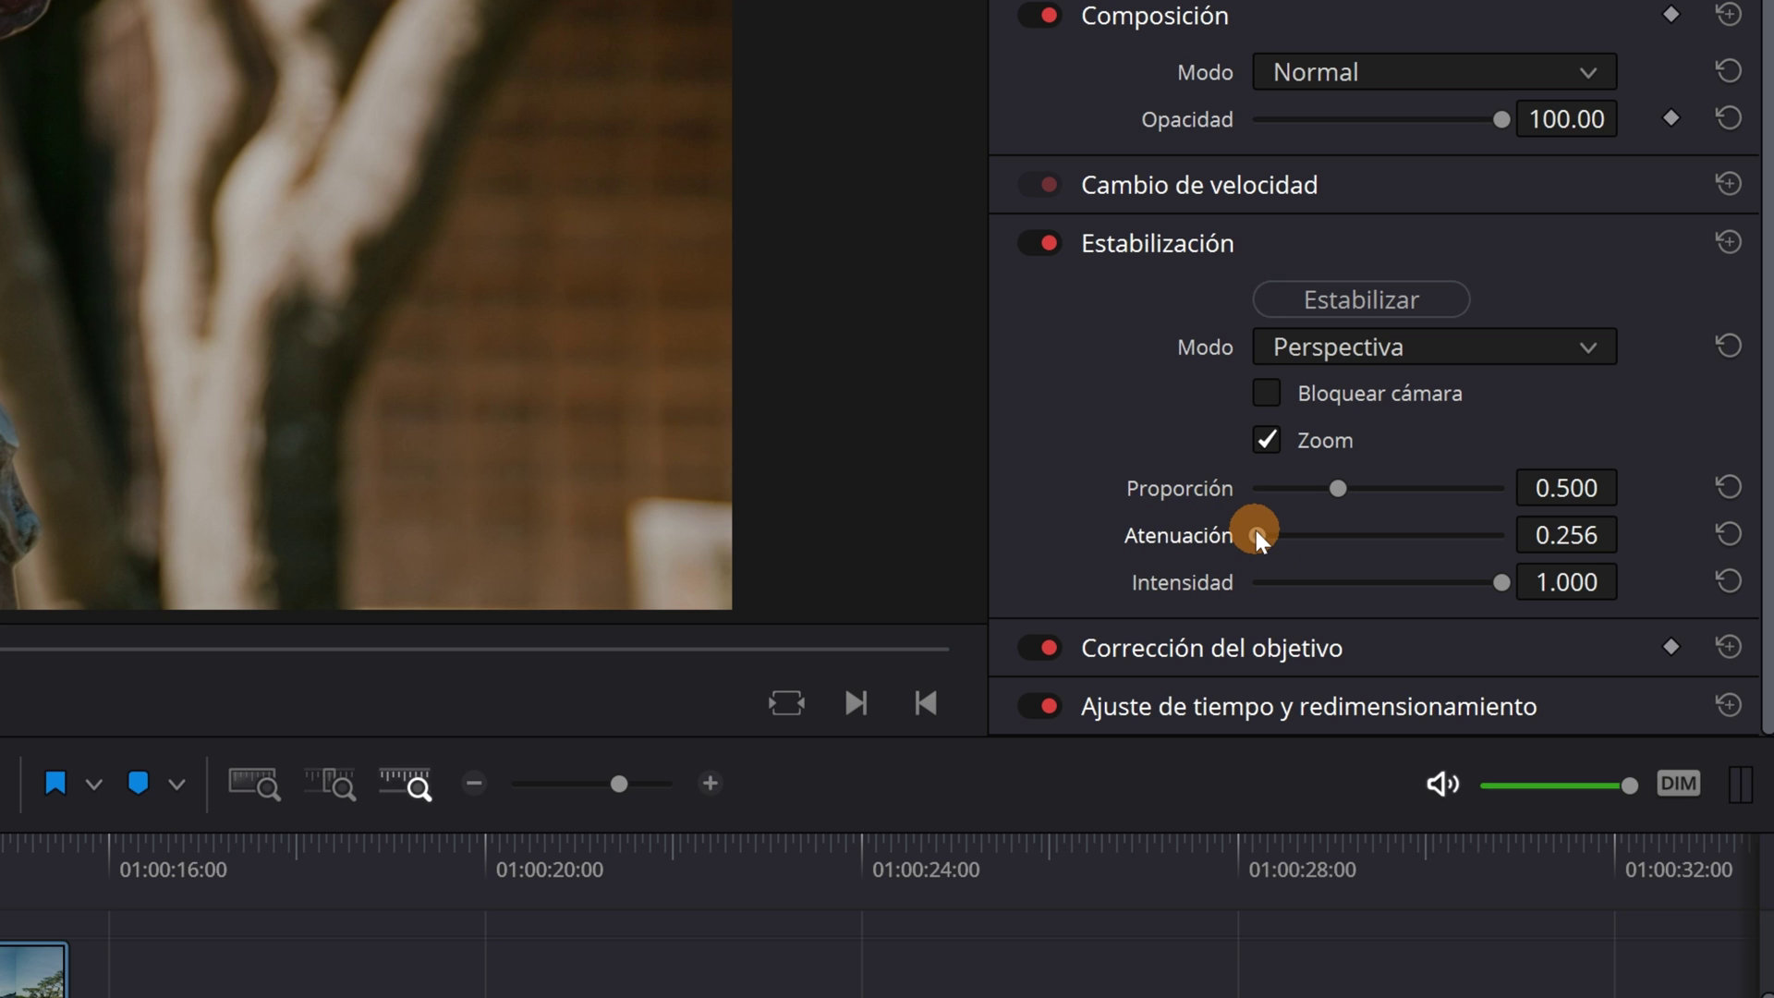
pyautogui.moveTo(1256, 531)
pyautogui.mouseDown()
pyautogui.moveTo(1514, 543)
pyautogui.moveTo(1483, 508)
pyautogui.moveTo(1192, 513)
pyautogui.mouseUp()
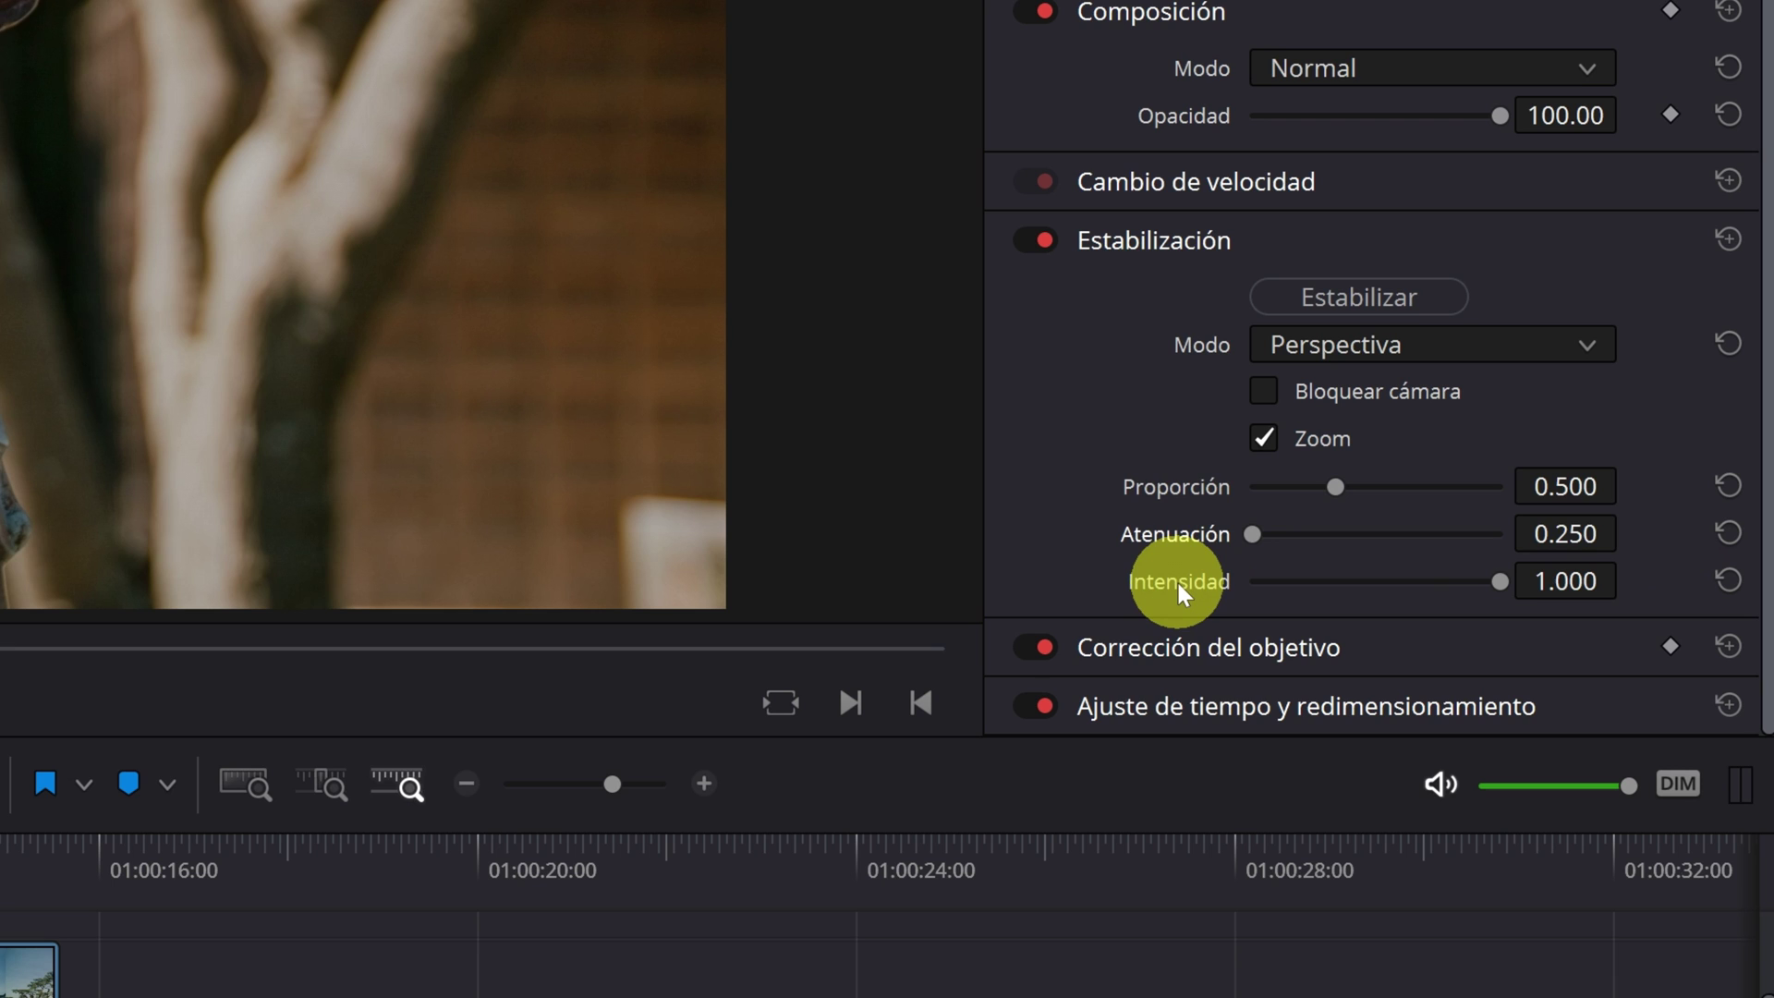
pyautogui.moveTo(1500, 581)
pyautogui.mouseDown()
pyautogui.moveTo(1411, 584)
pyautogui.moveTo(1481, 586)
pyautogui.mouseUp()
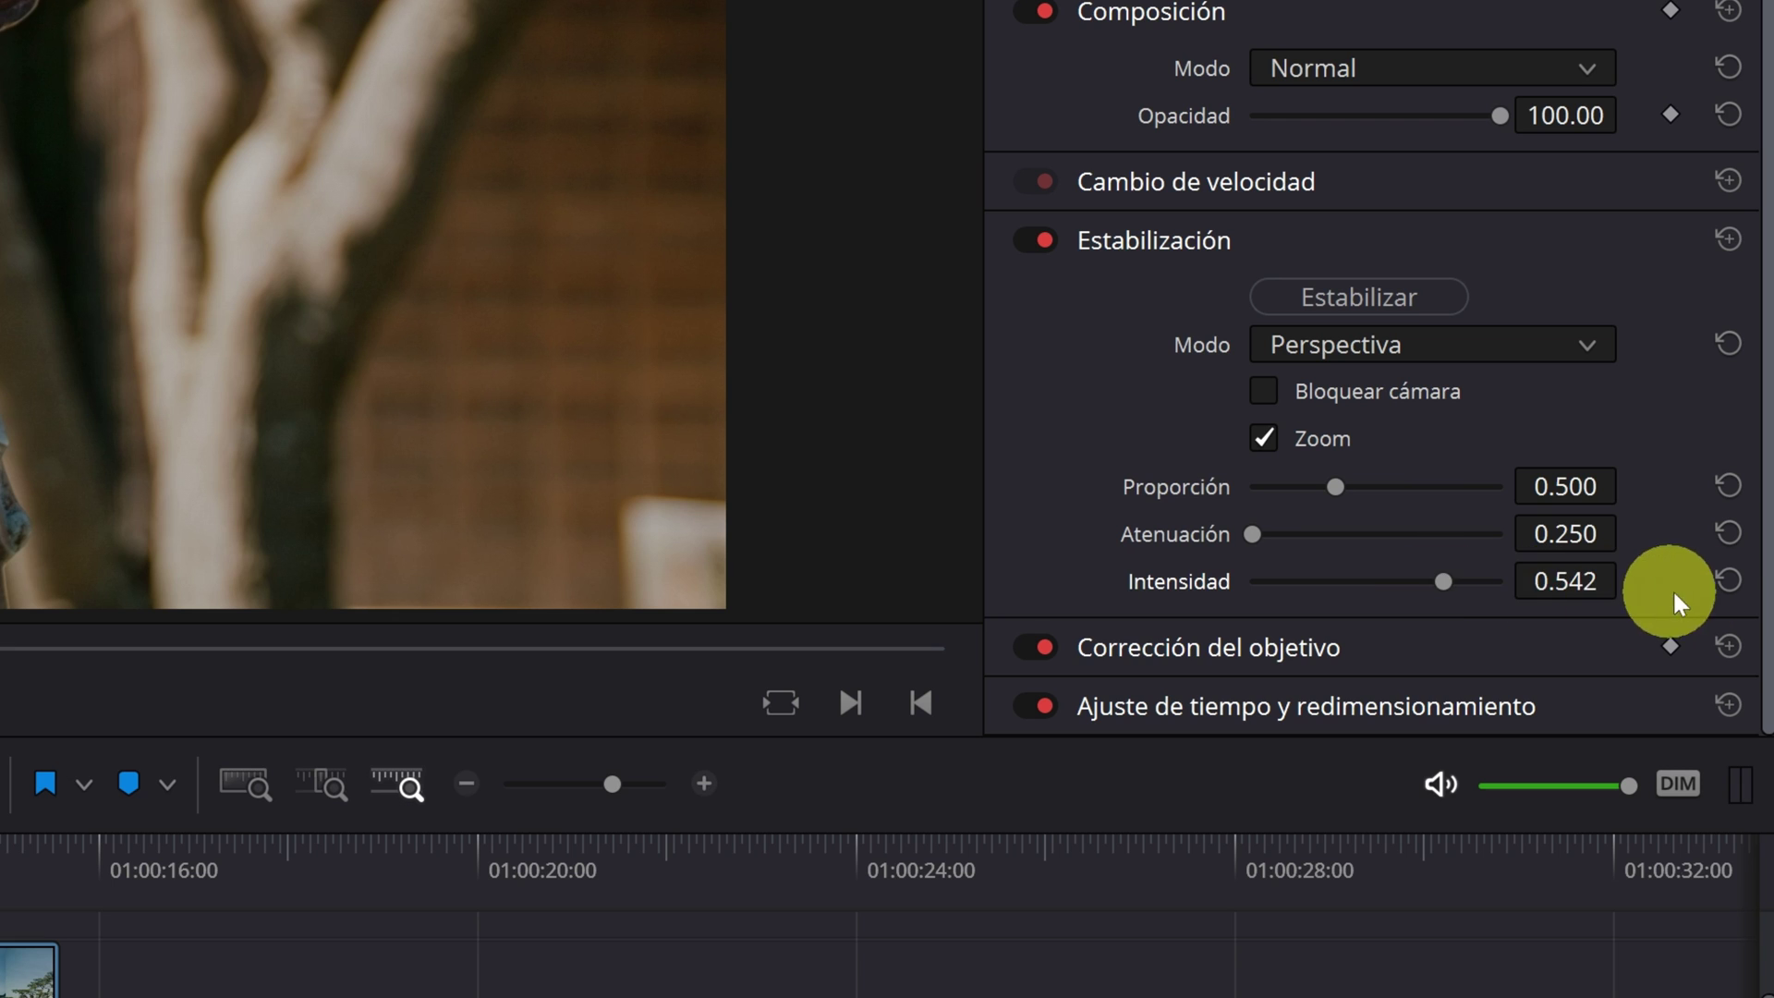
pyautogui.click(1727, 580)
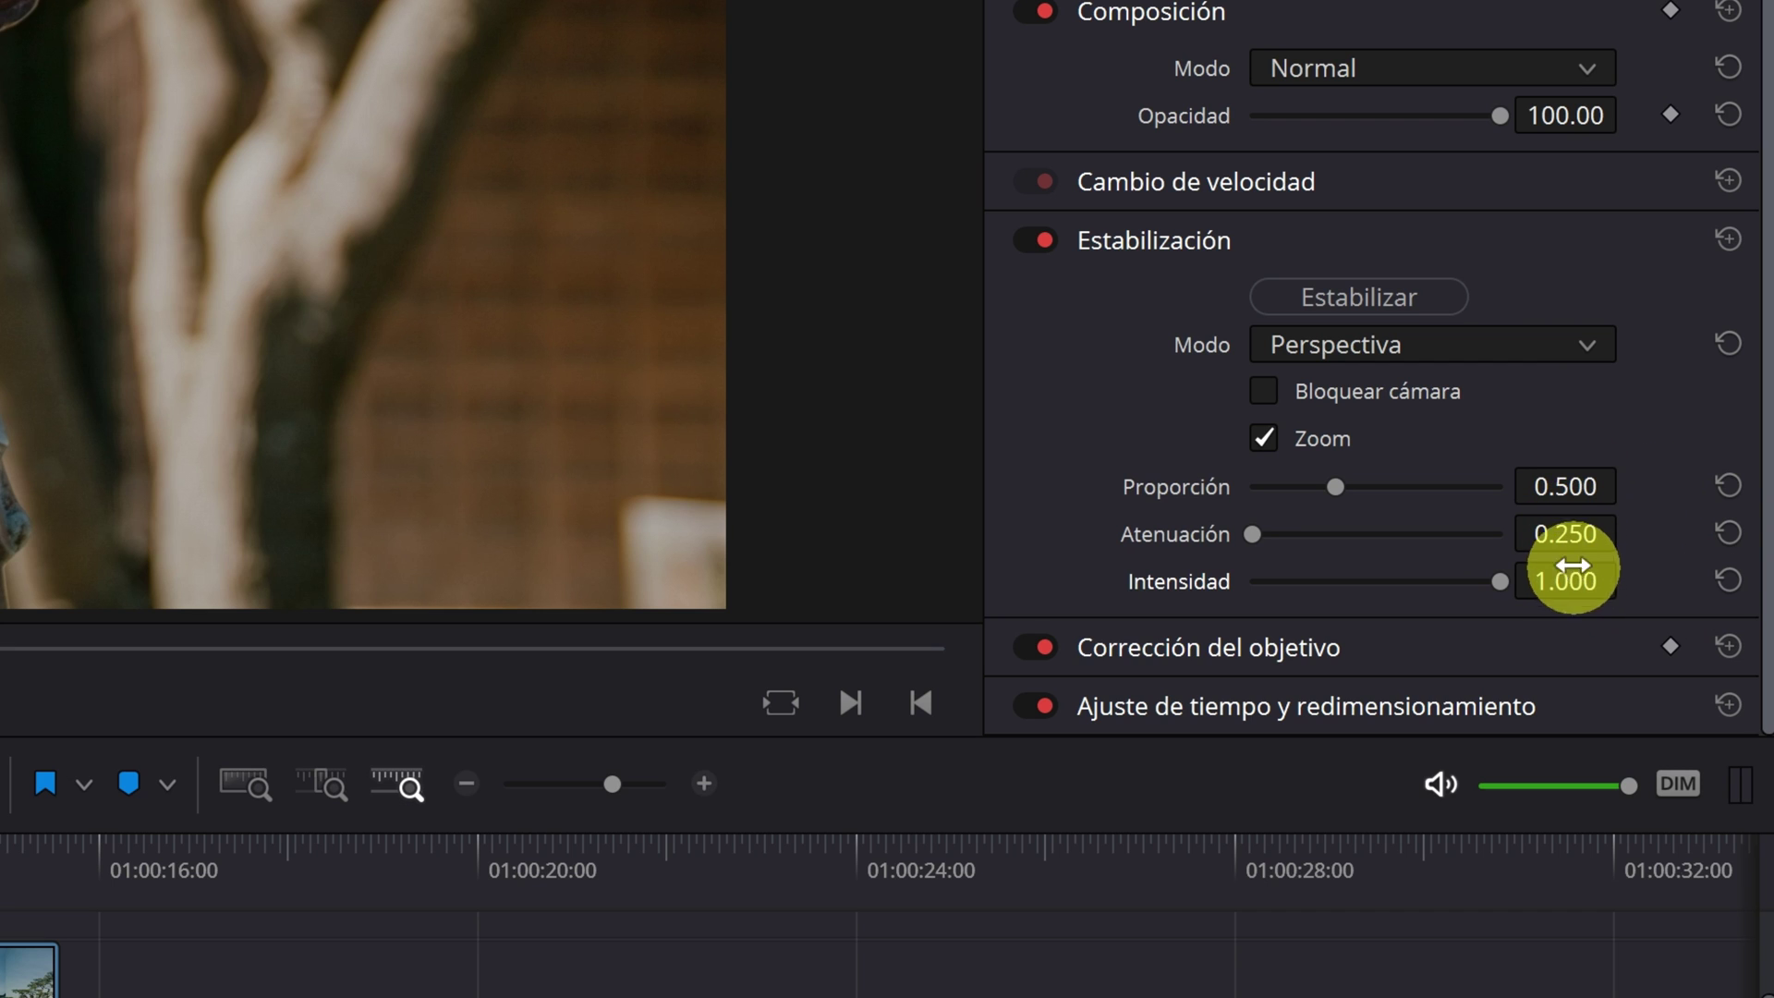
pyautogui.click(1397, 300)
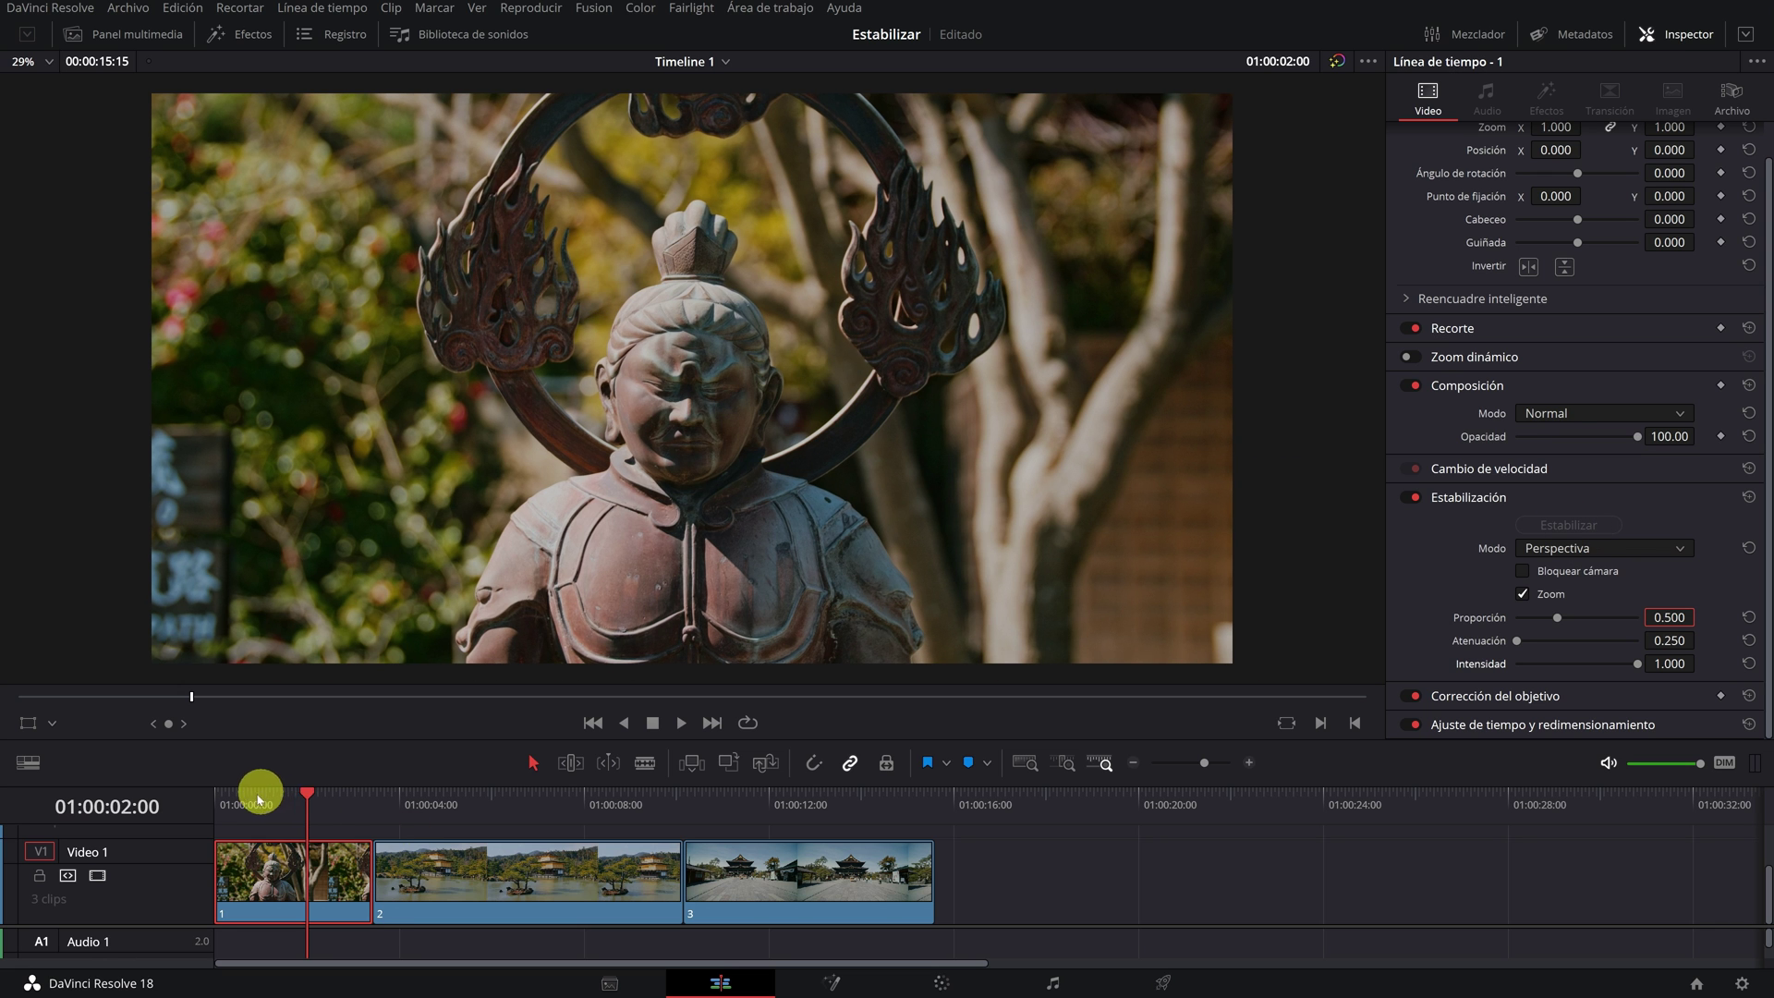
# Play the first clip with stabilization off and back on to compare the results
pyautogui.click(215, 804)
pyautogui.press('space')
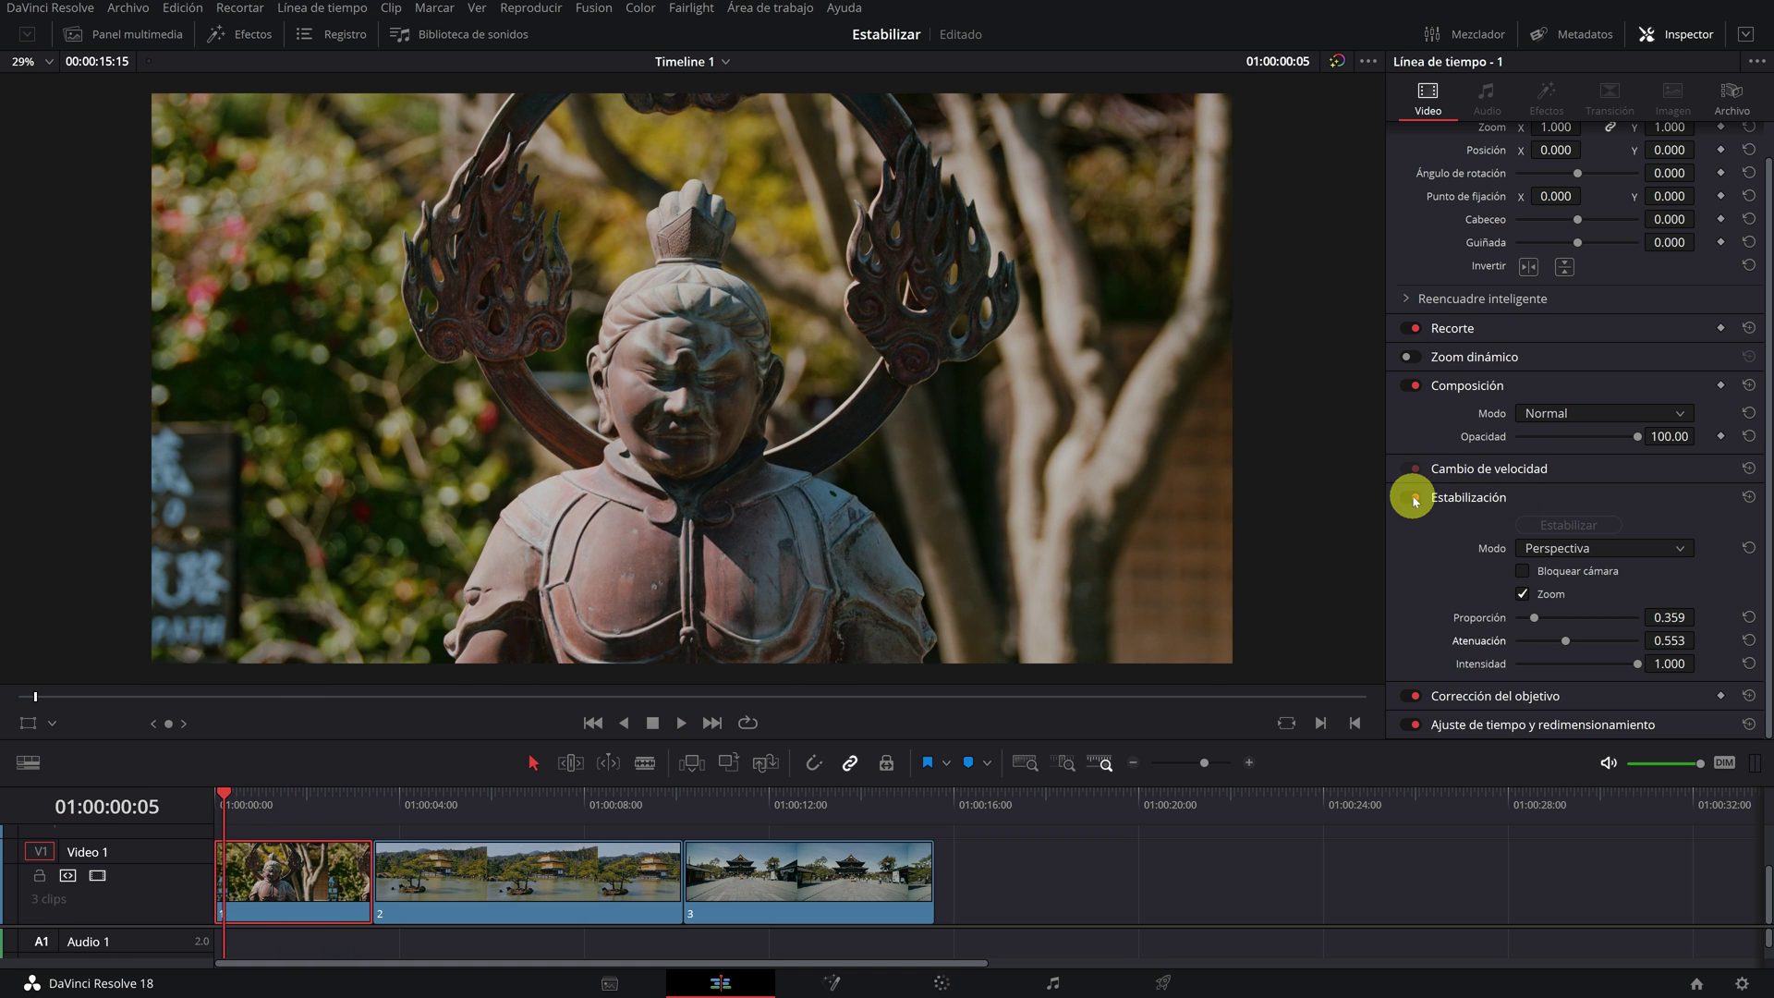
pyautogui.click(1410, 497)
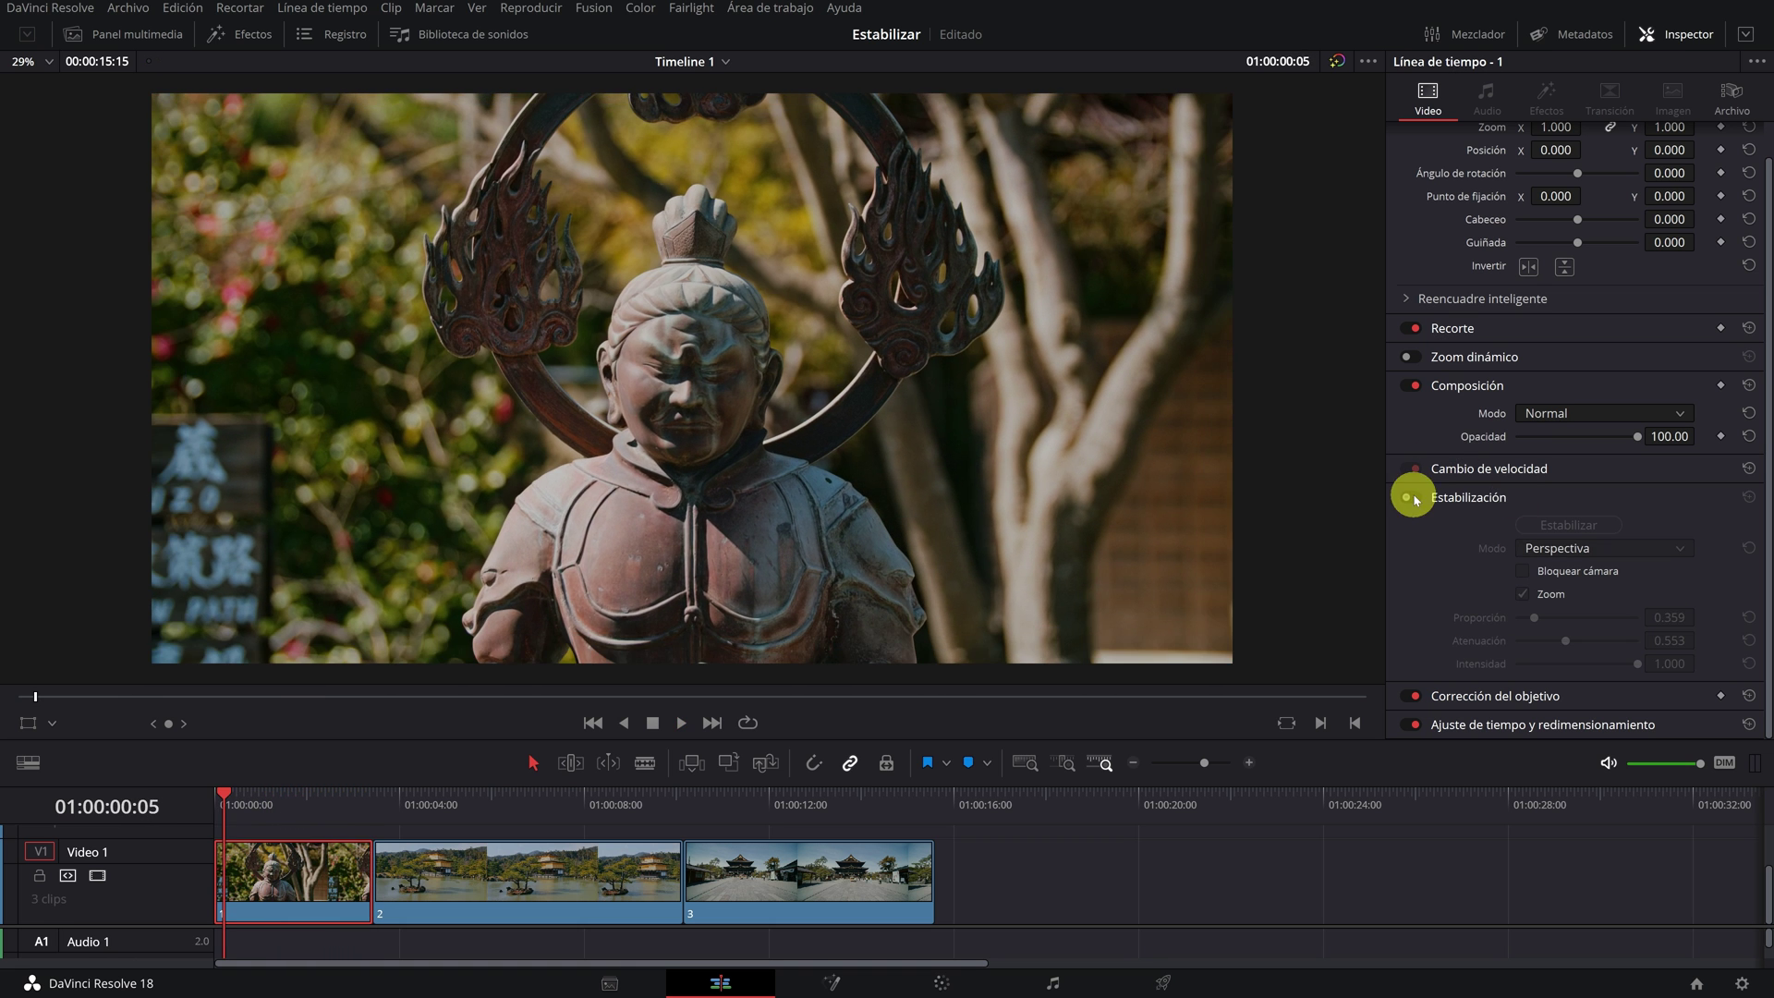
pyautogui.press('space')
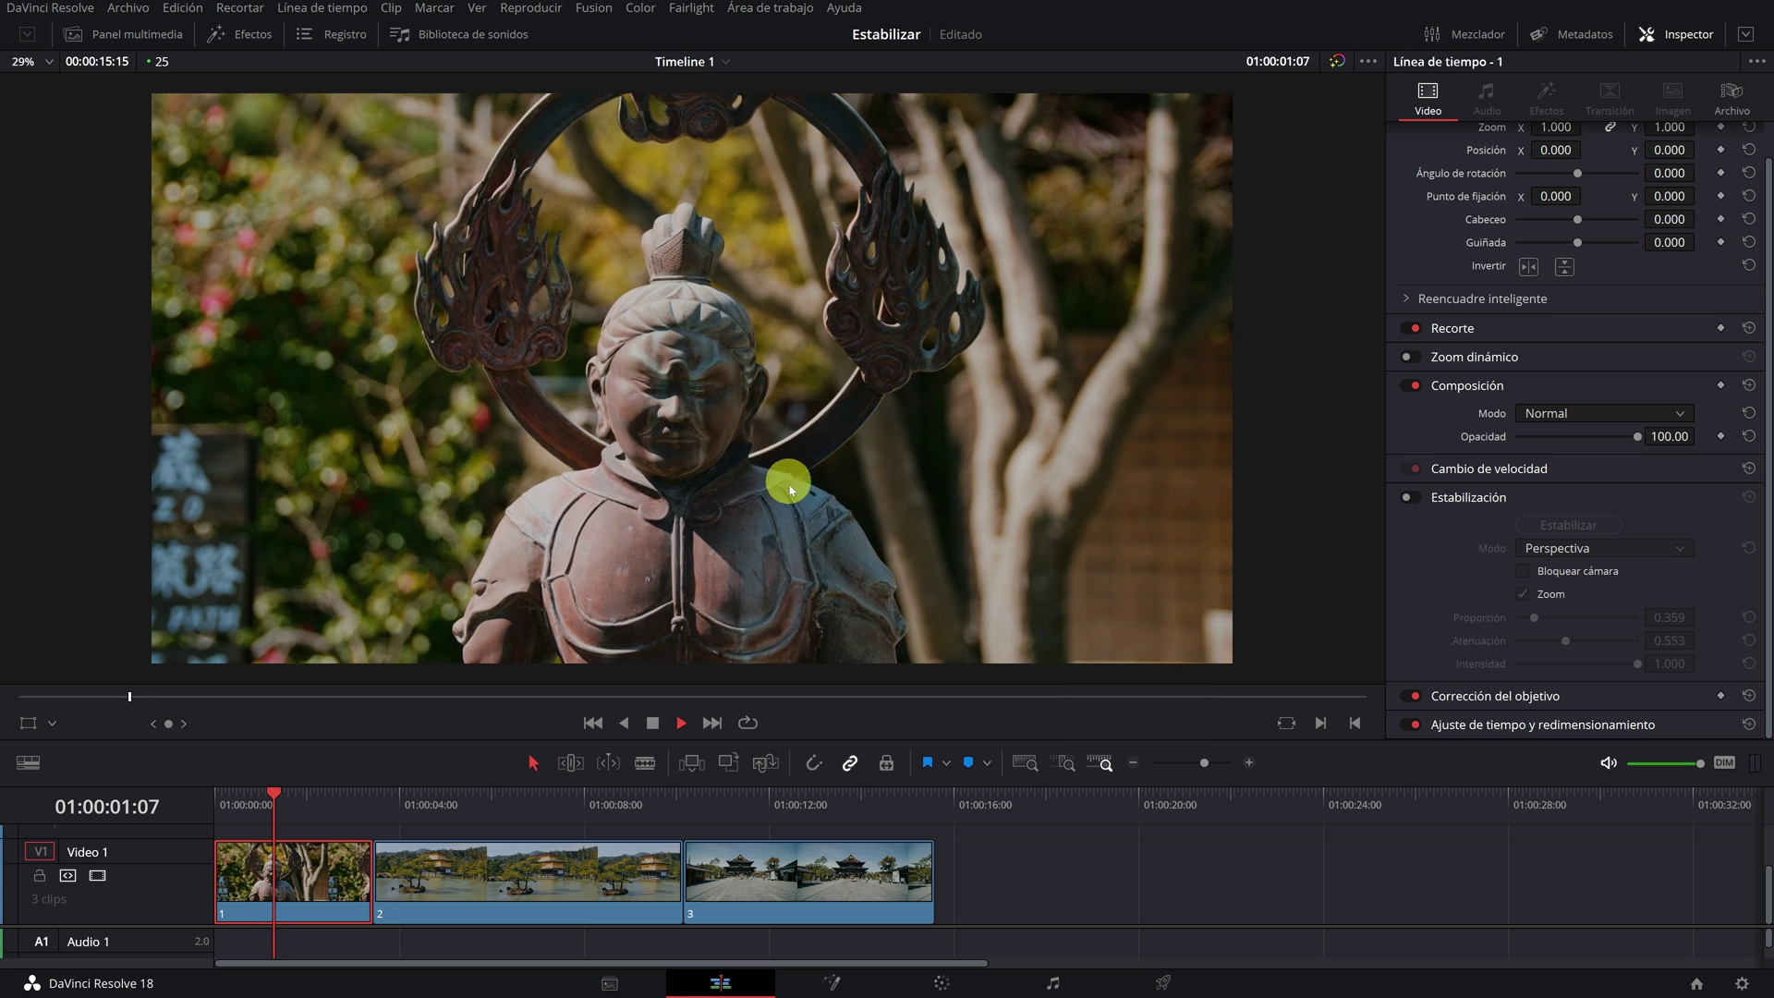
pyautogui.press('space')
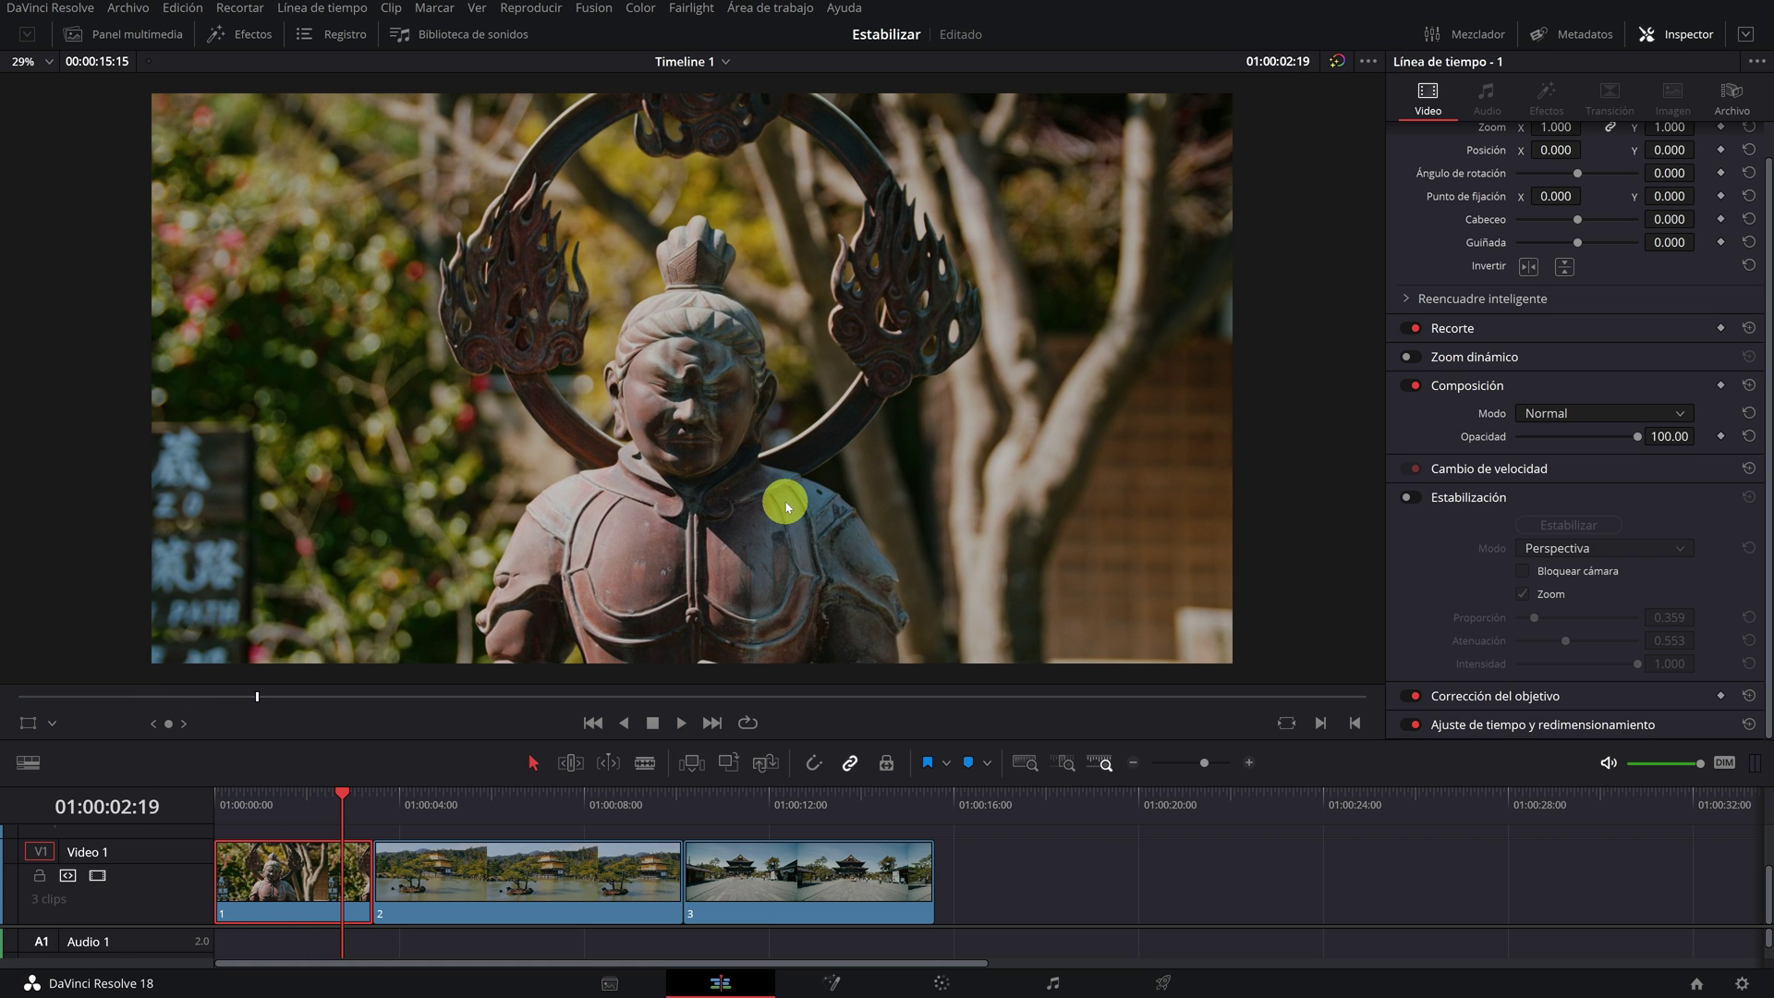
pyautogui.click(1411, 497)
pyautogui.click(239, 805)
pyautogui.press('space')
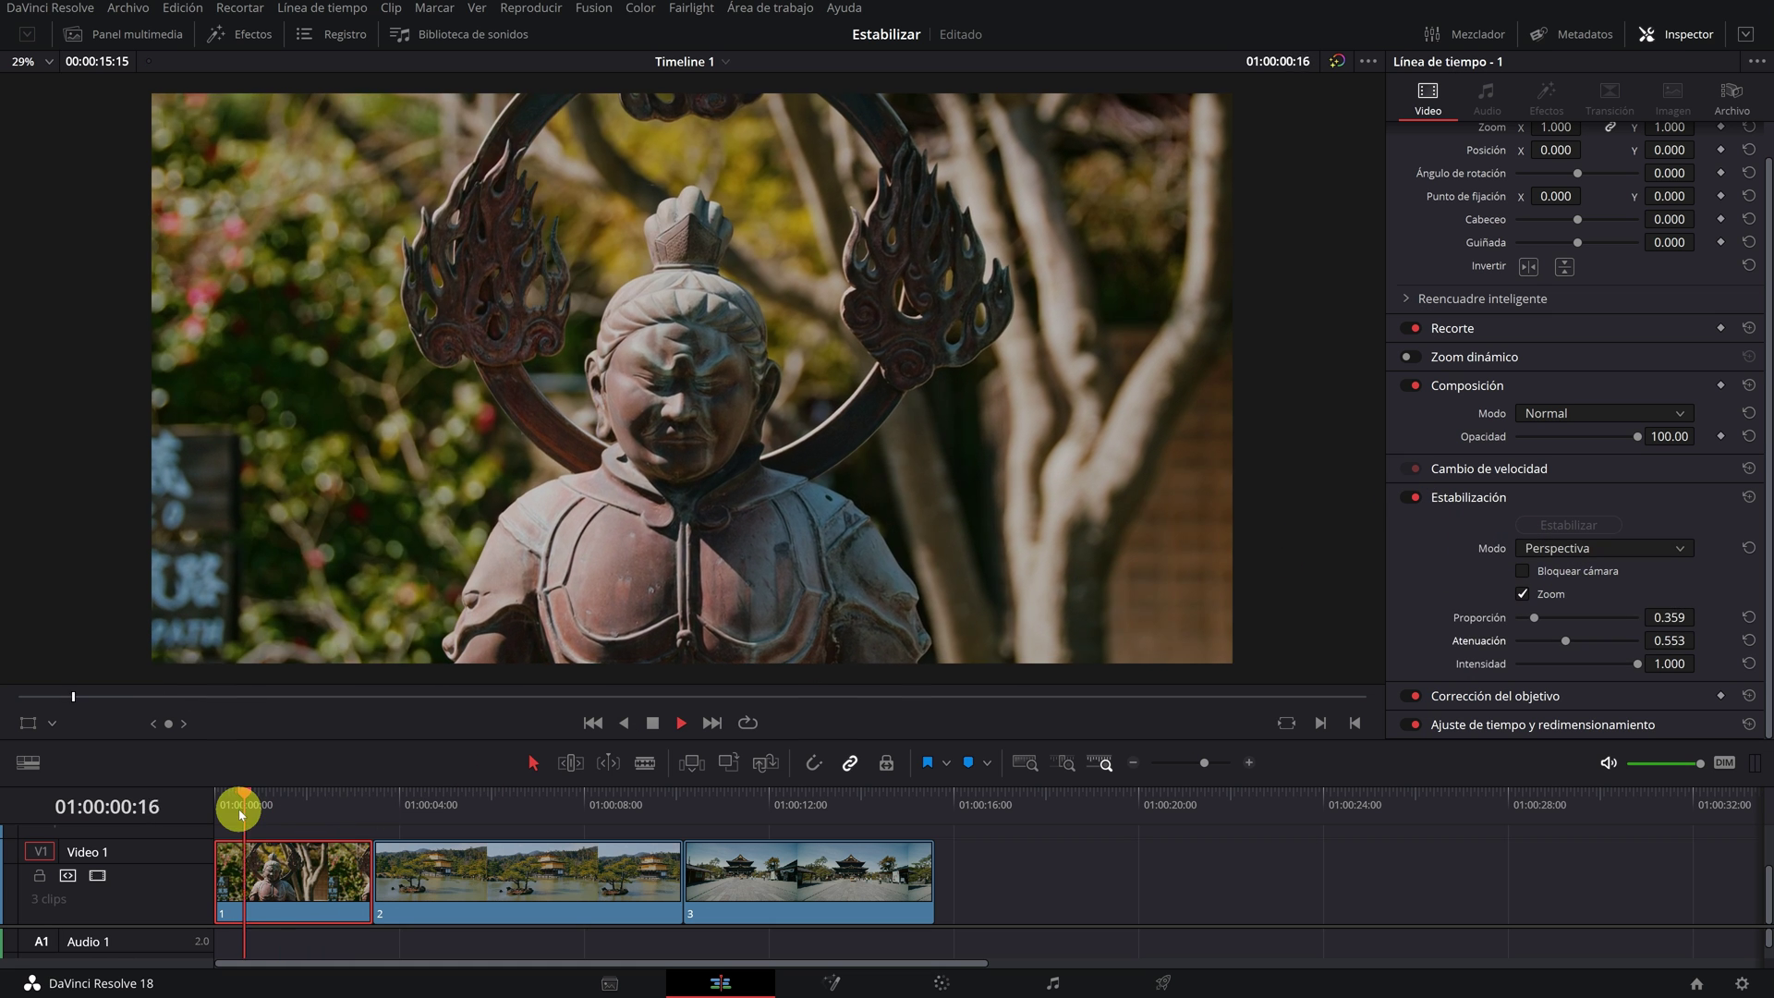
pyautogui.press('space')
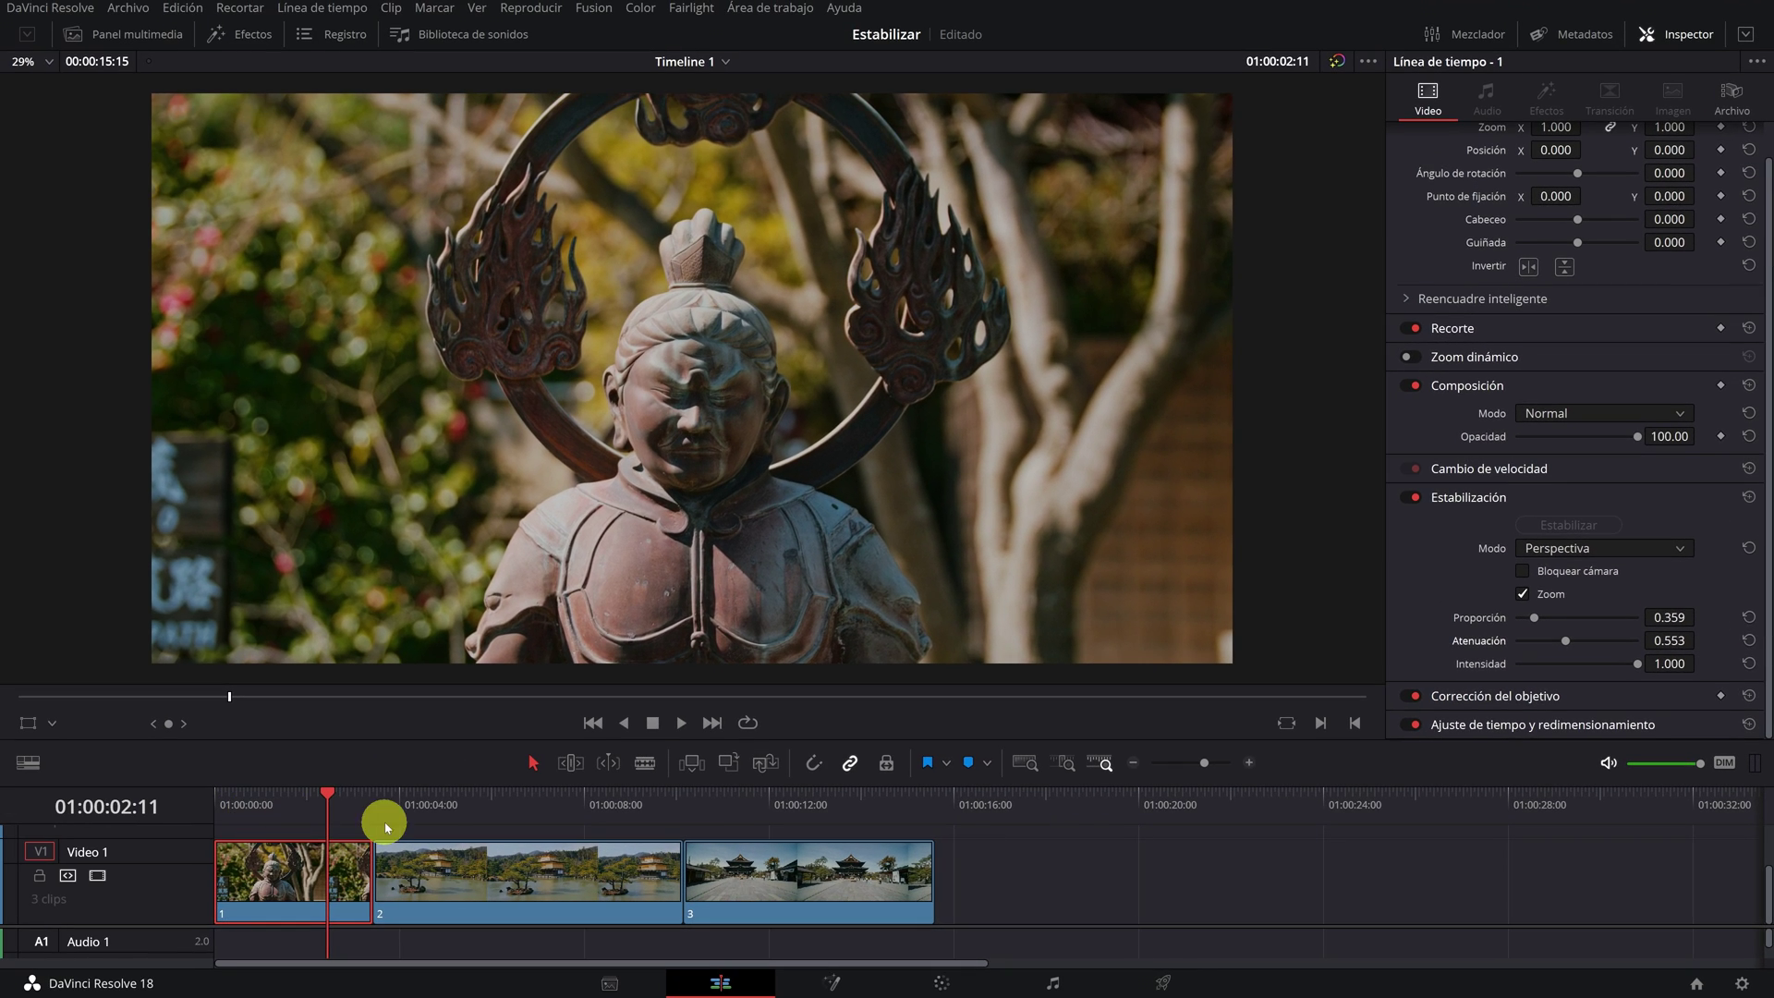
# Move the playhead to 01:00:04:10 and select the second clip
pyautogui.moveTo(394, 812); pyautogui.dragTo(492, 810)
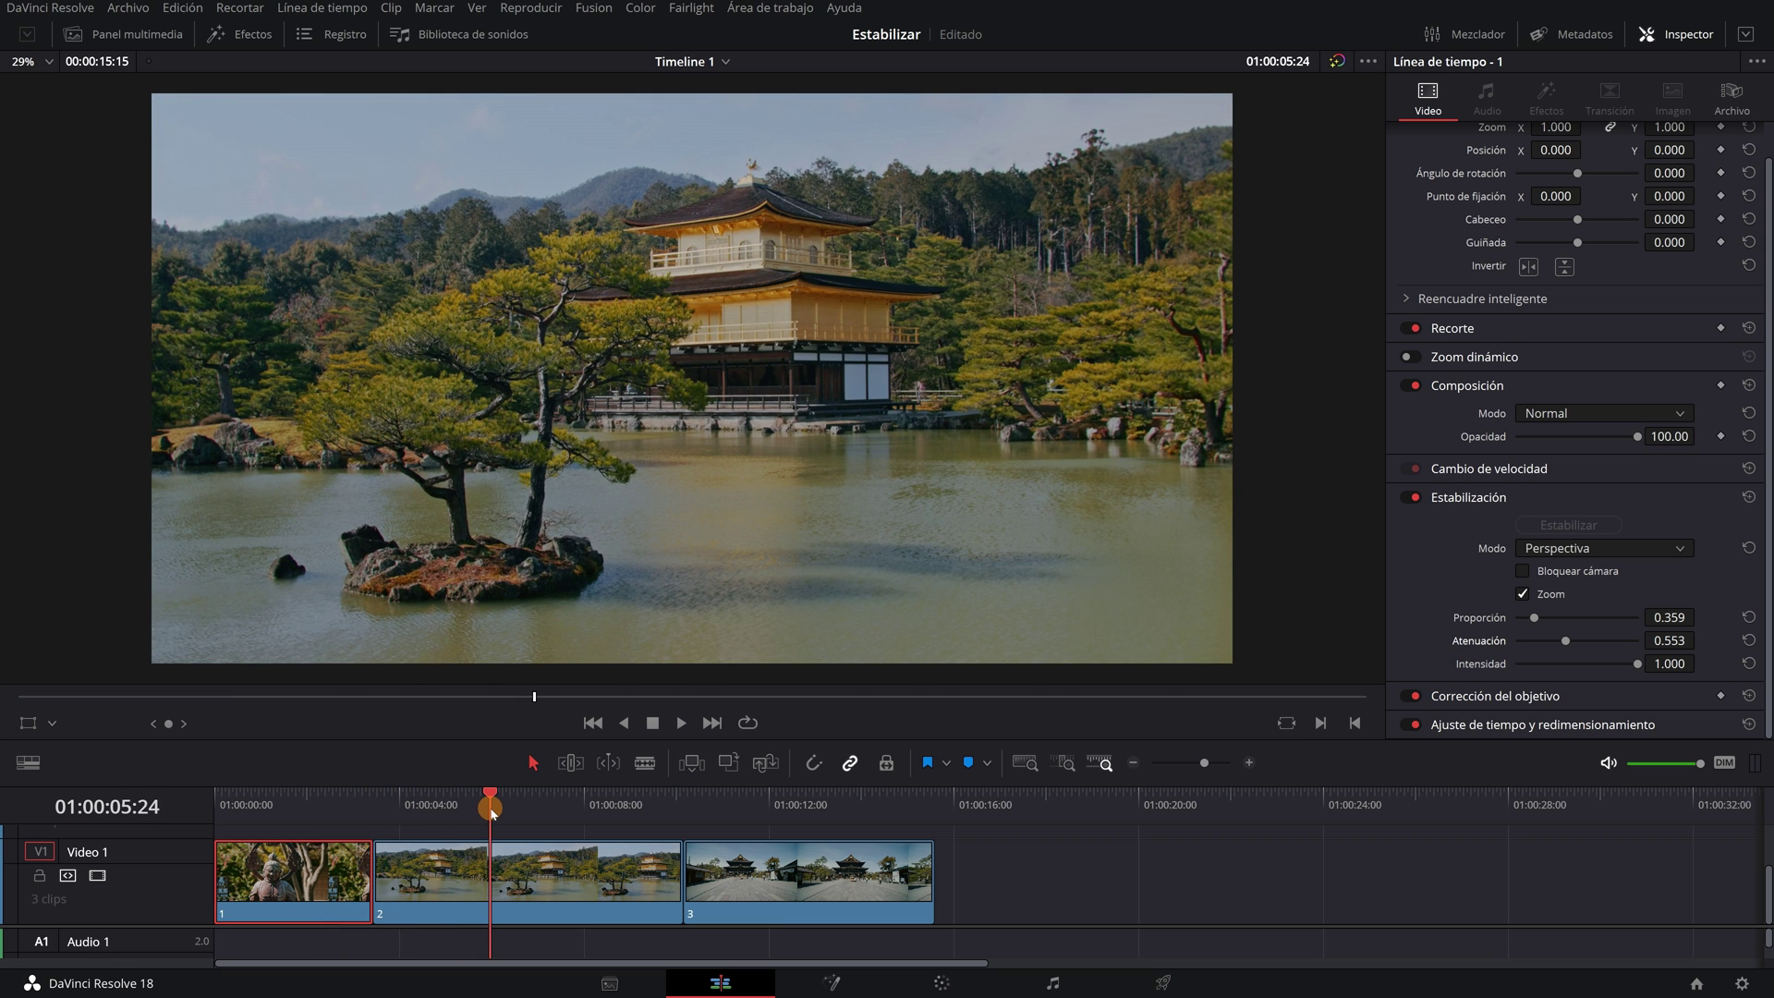
pyautogui.moveTo(490, 813); pyautogui.dragTo(418, 813)
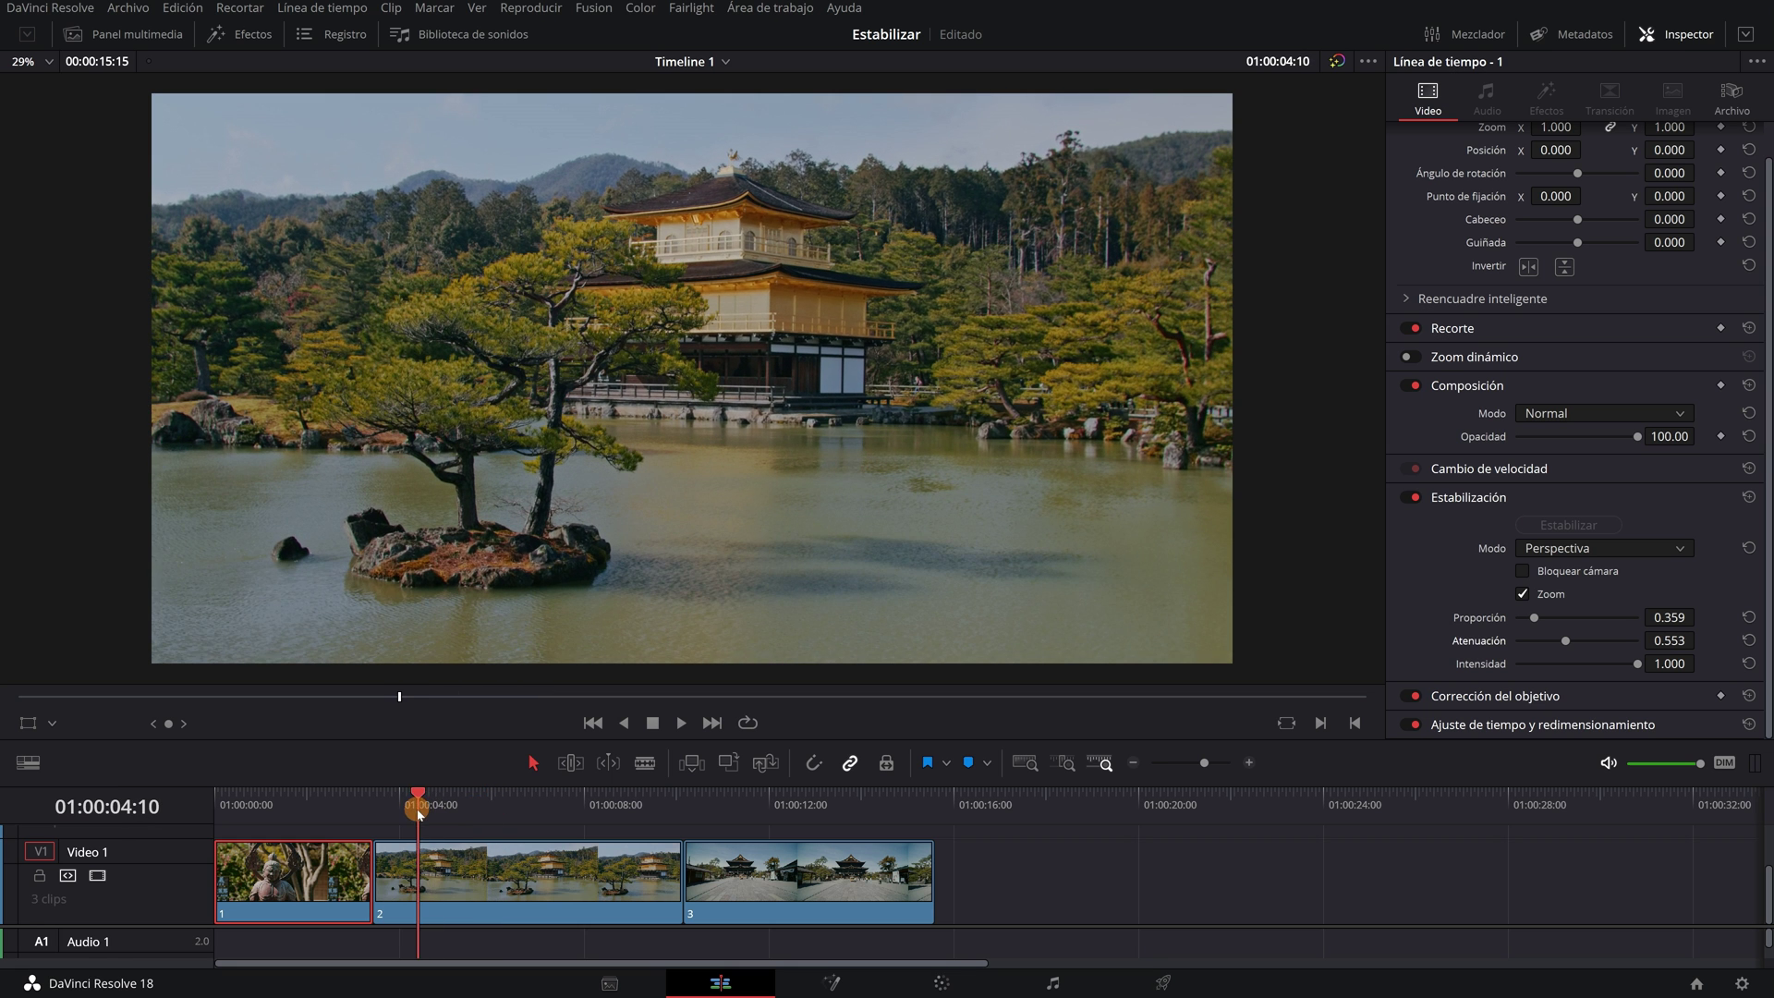
pyautogui.click(444, 885)
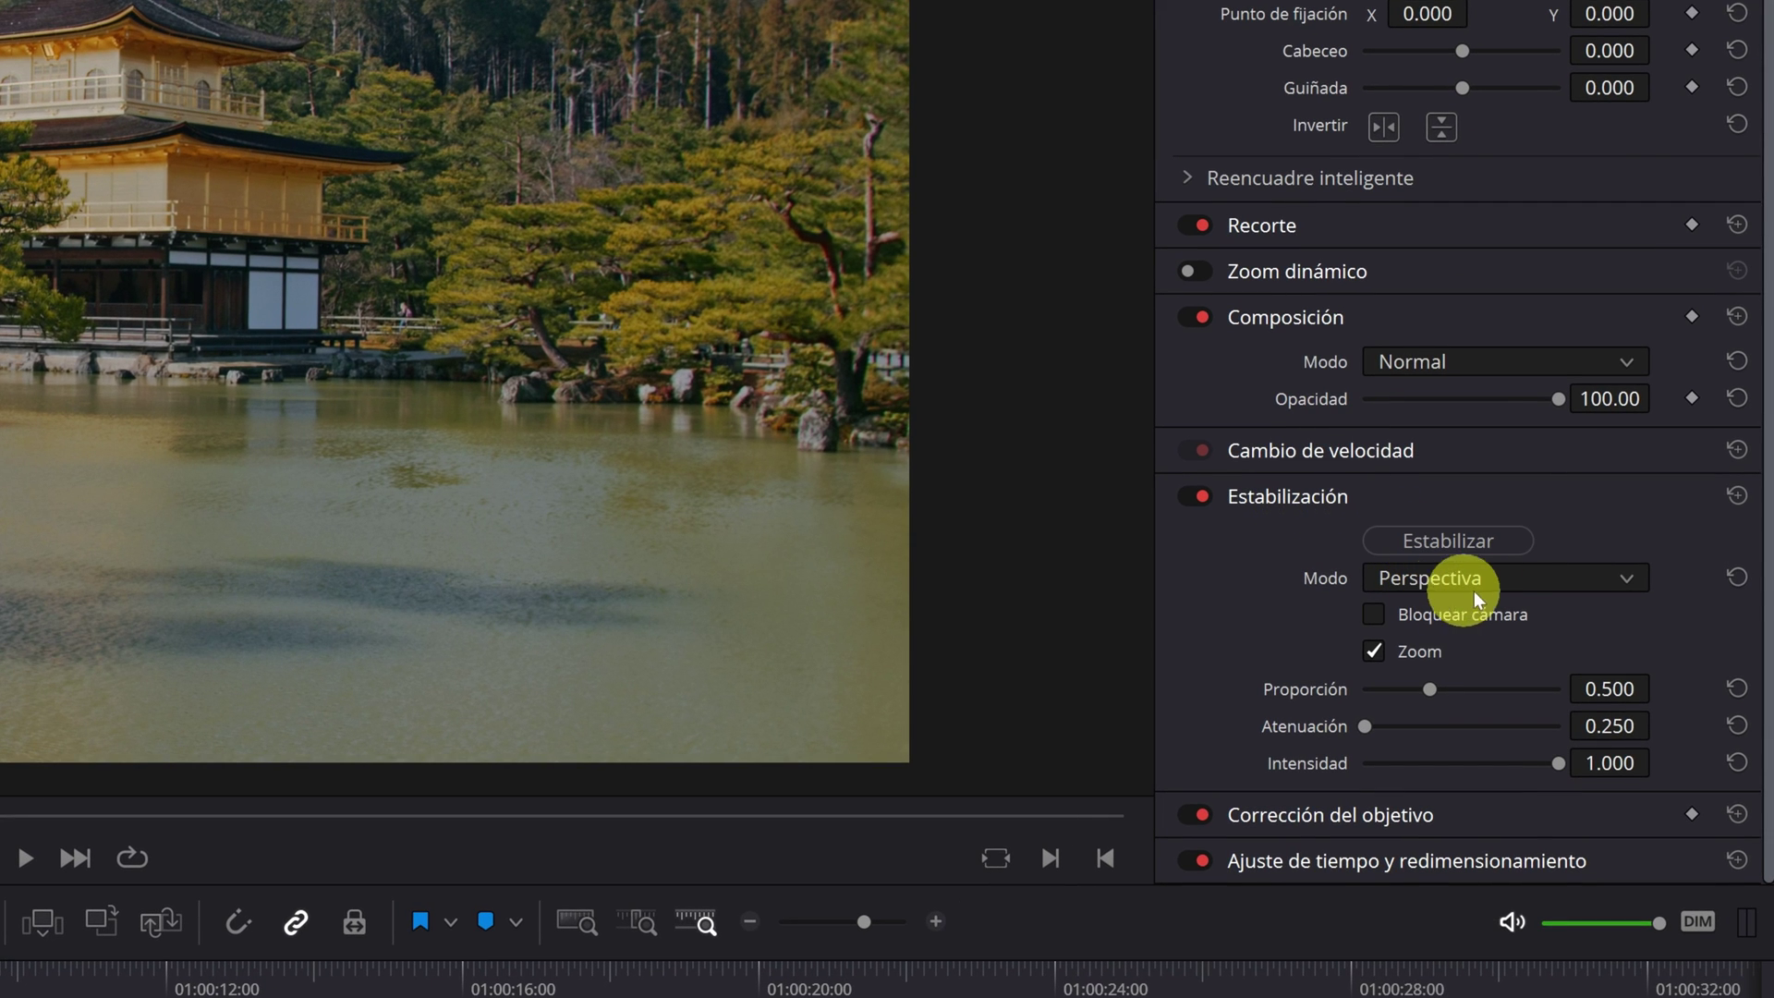
# Stabilize the second clip and play it back to review the result
pyautogui.click(1482, 540)
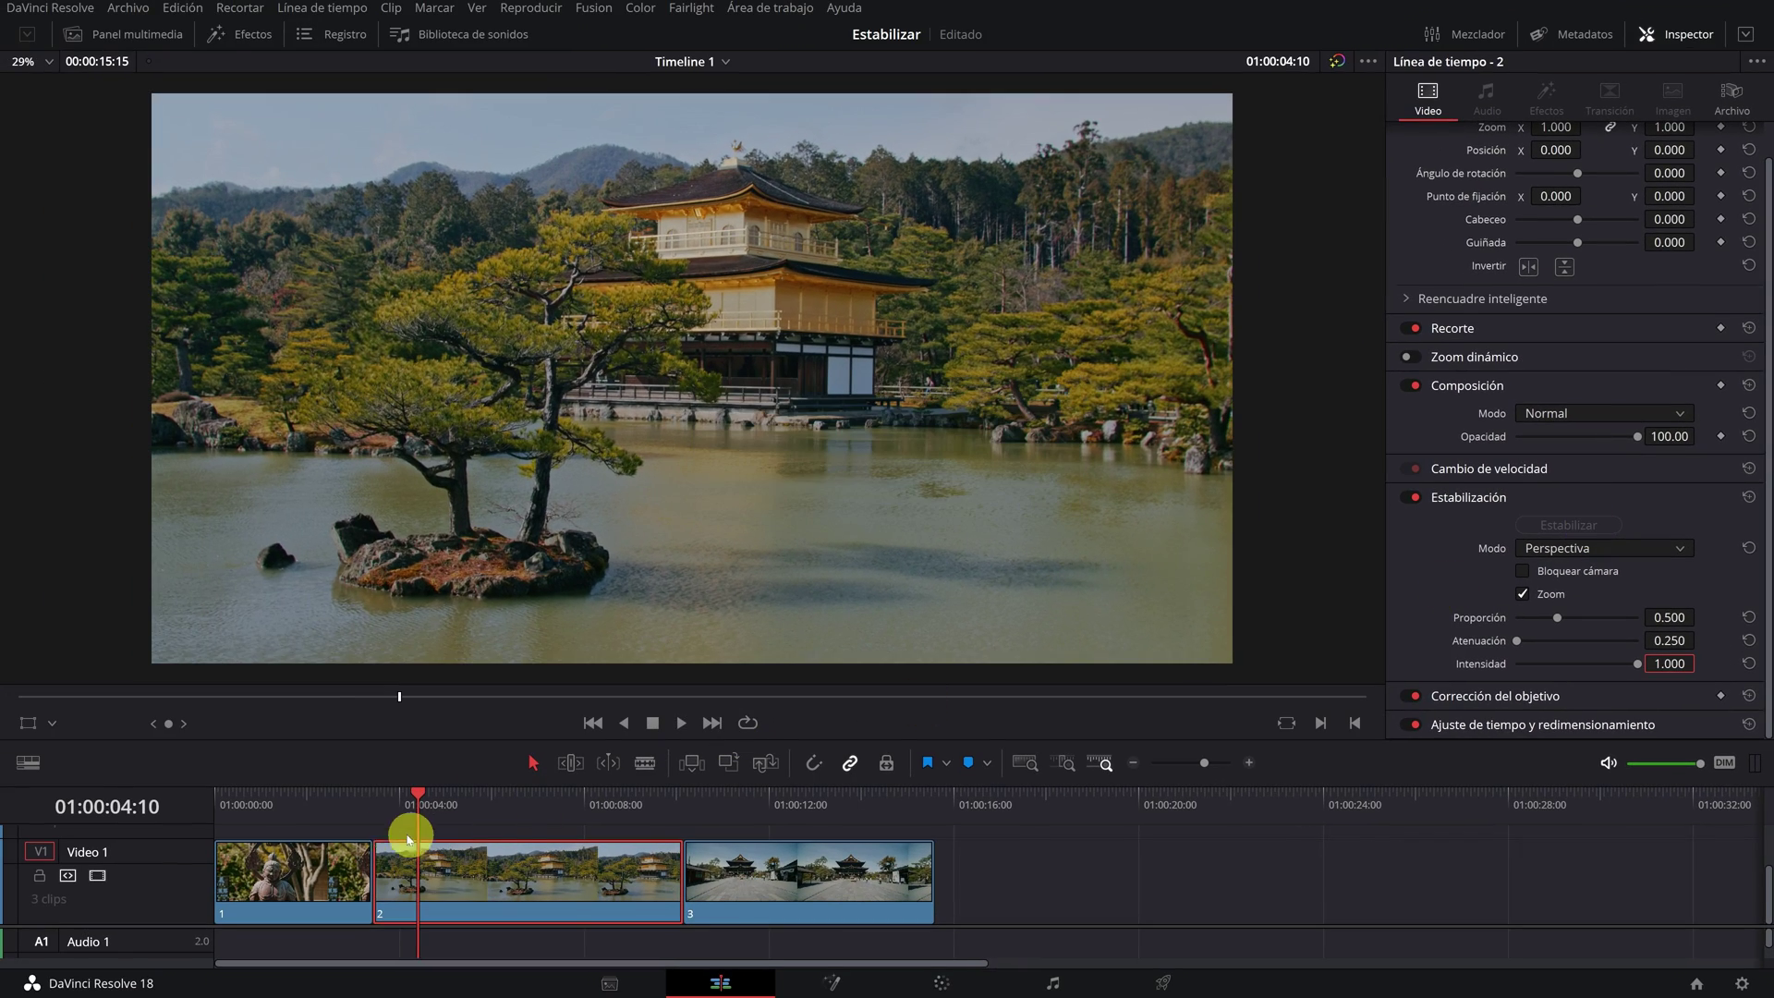
pyautogui.click(386, 804)
pyautogui.press('space')
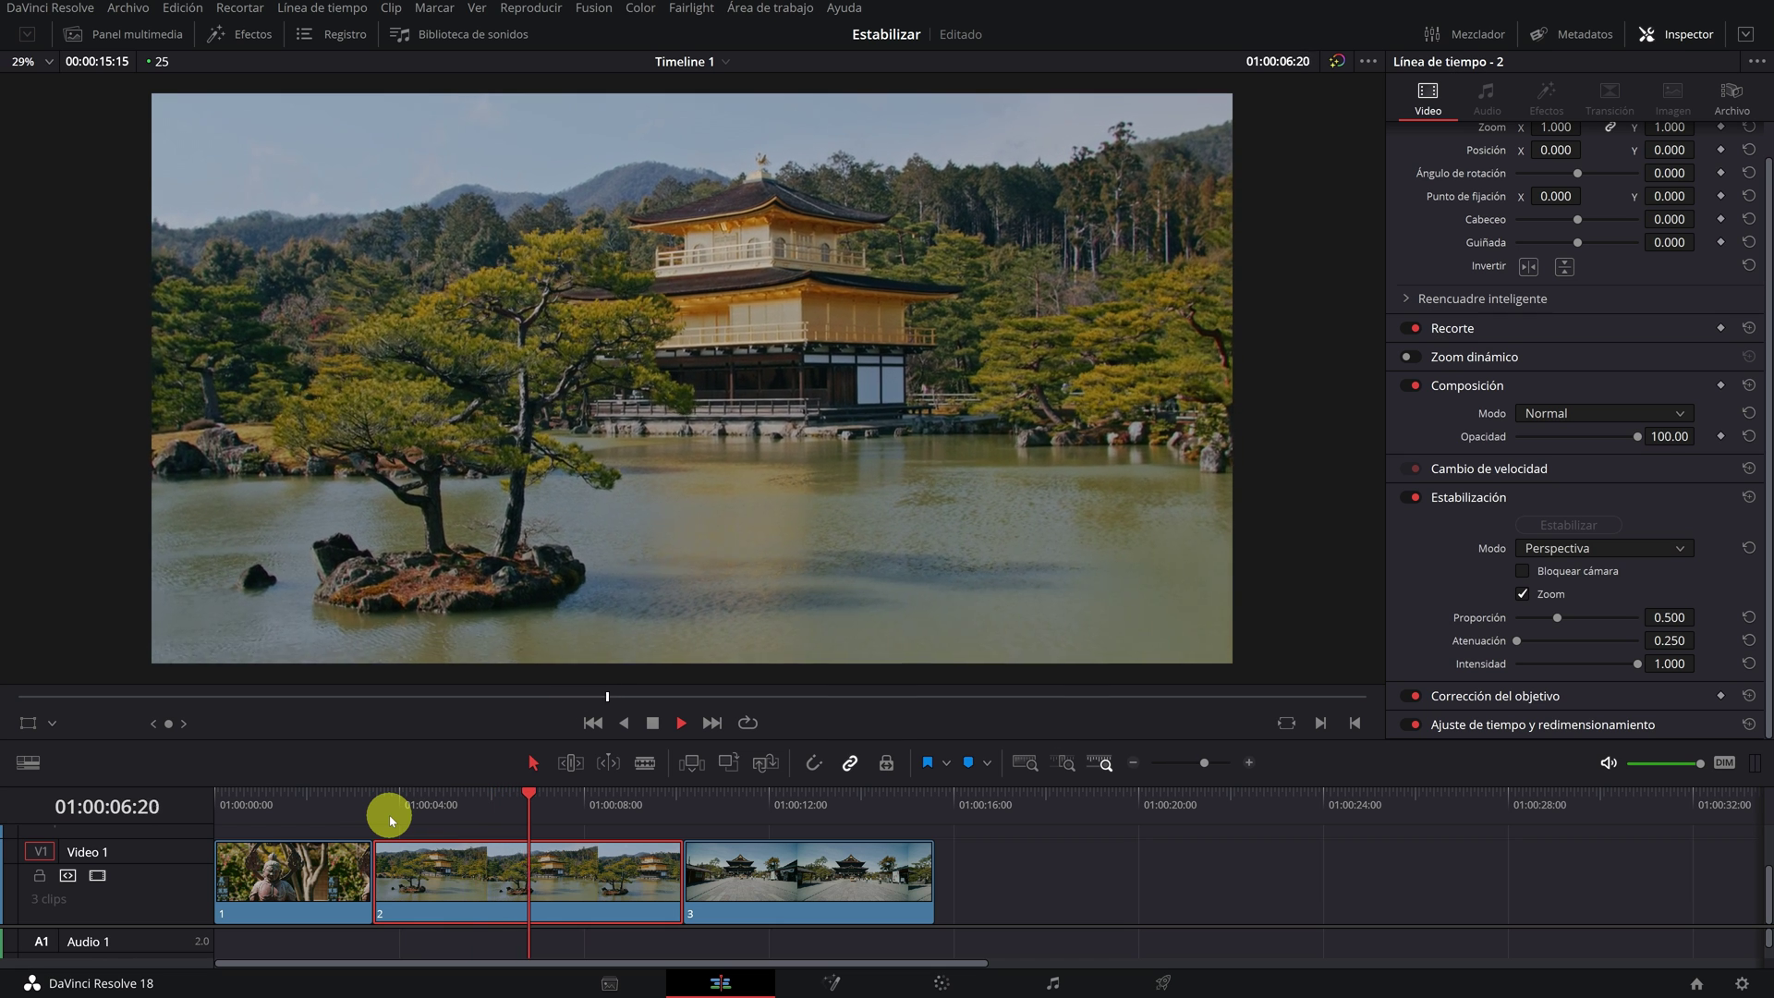
pyautogui.press('space')
pyautogui.click(432, 813)
pyautogui.click(408, 805)
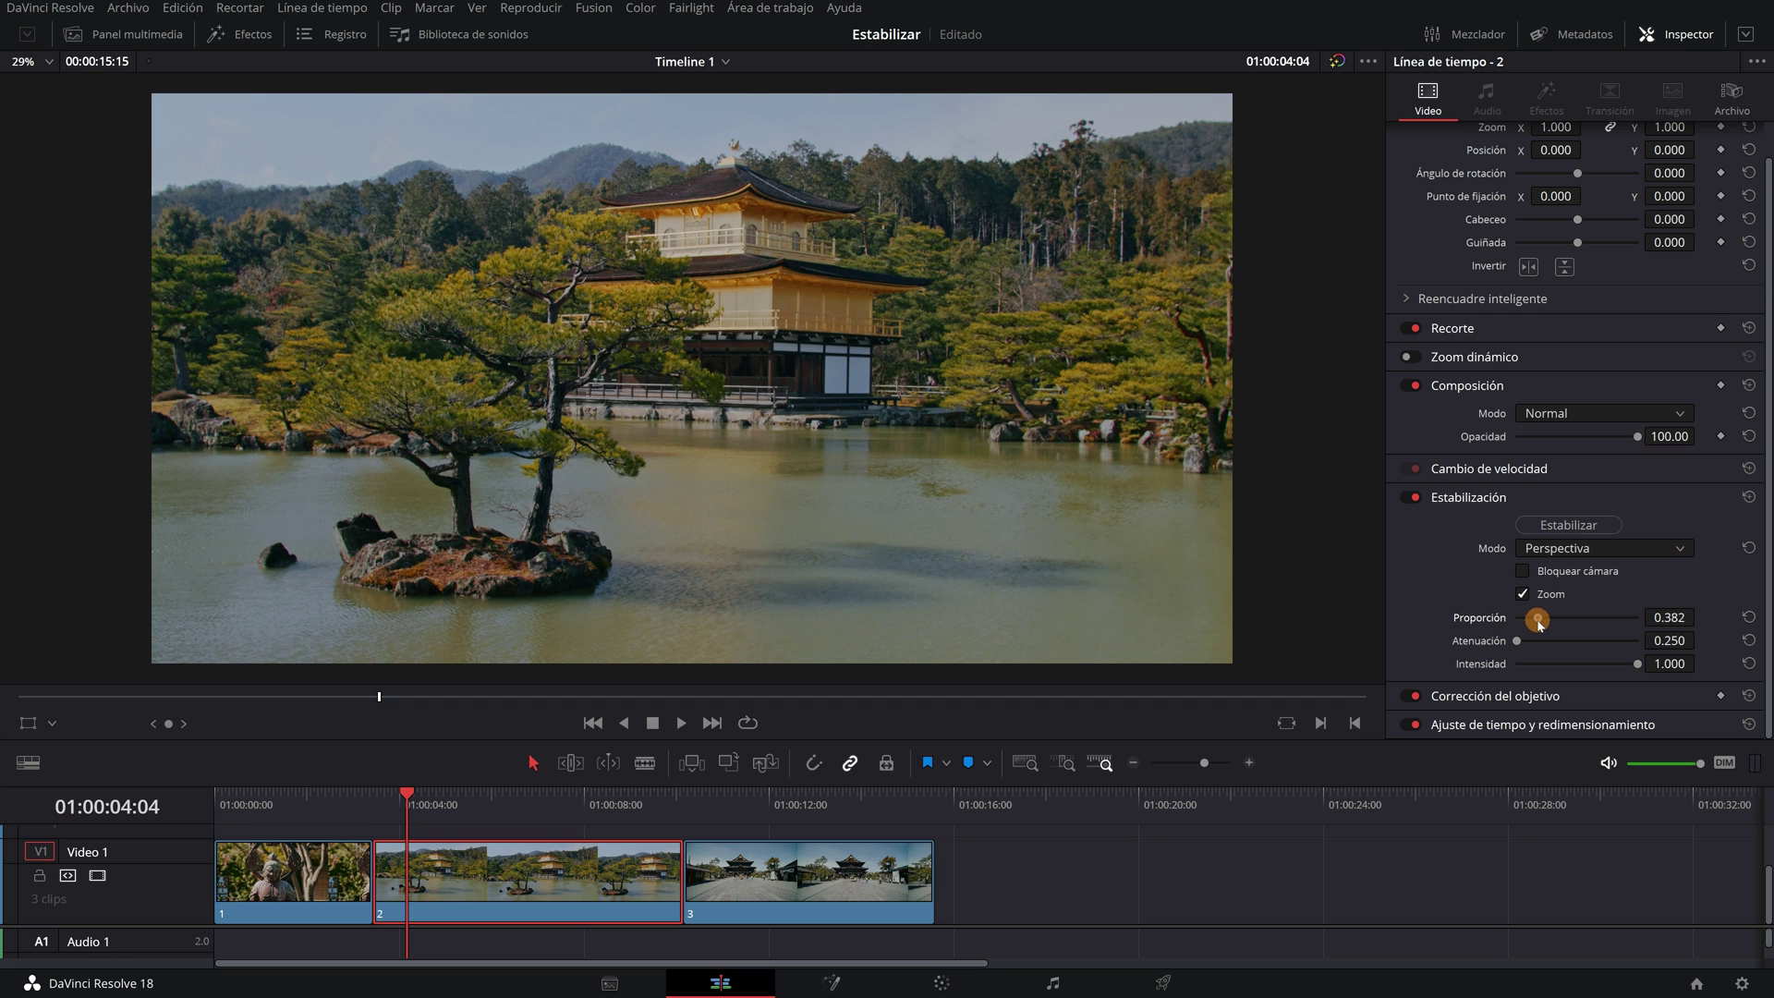
# Set Proporción to 0.365 and Atenuación to 0.359, then replay the second clip
pyautogui.click(1532, 639)
pyautogui.click(1567, 523)
pyautogui.click(389, 806)
pyautogui.press('space')
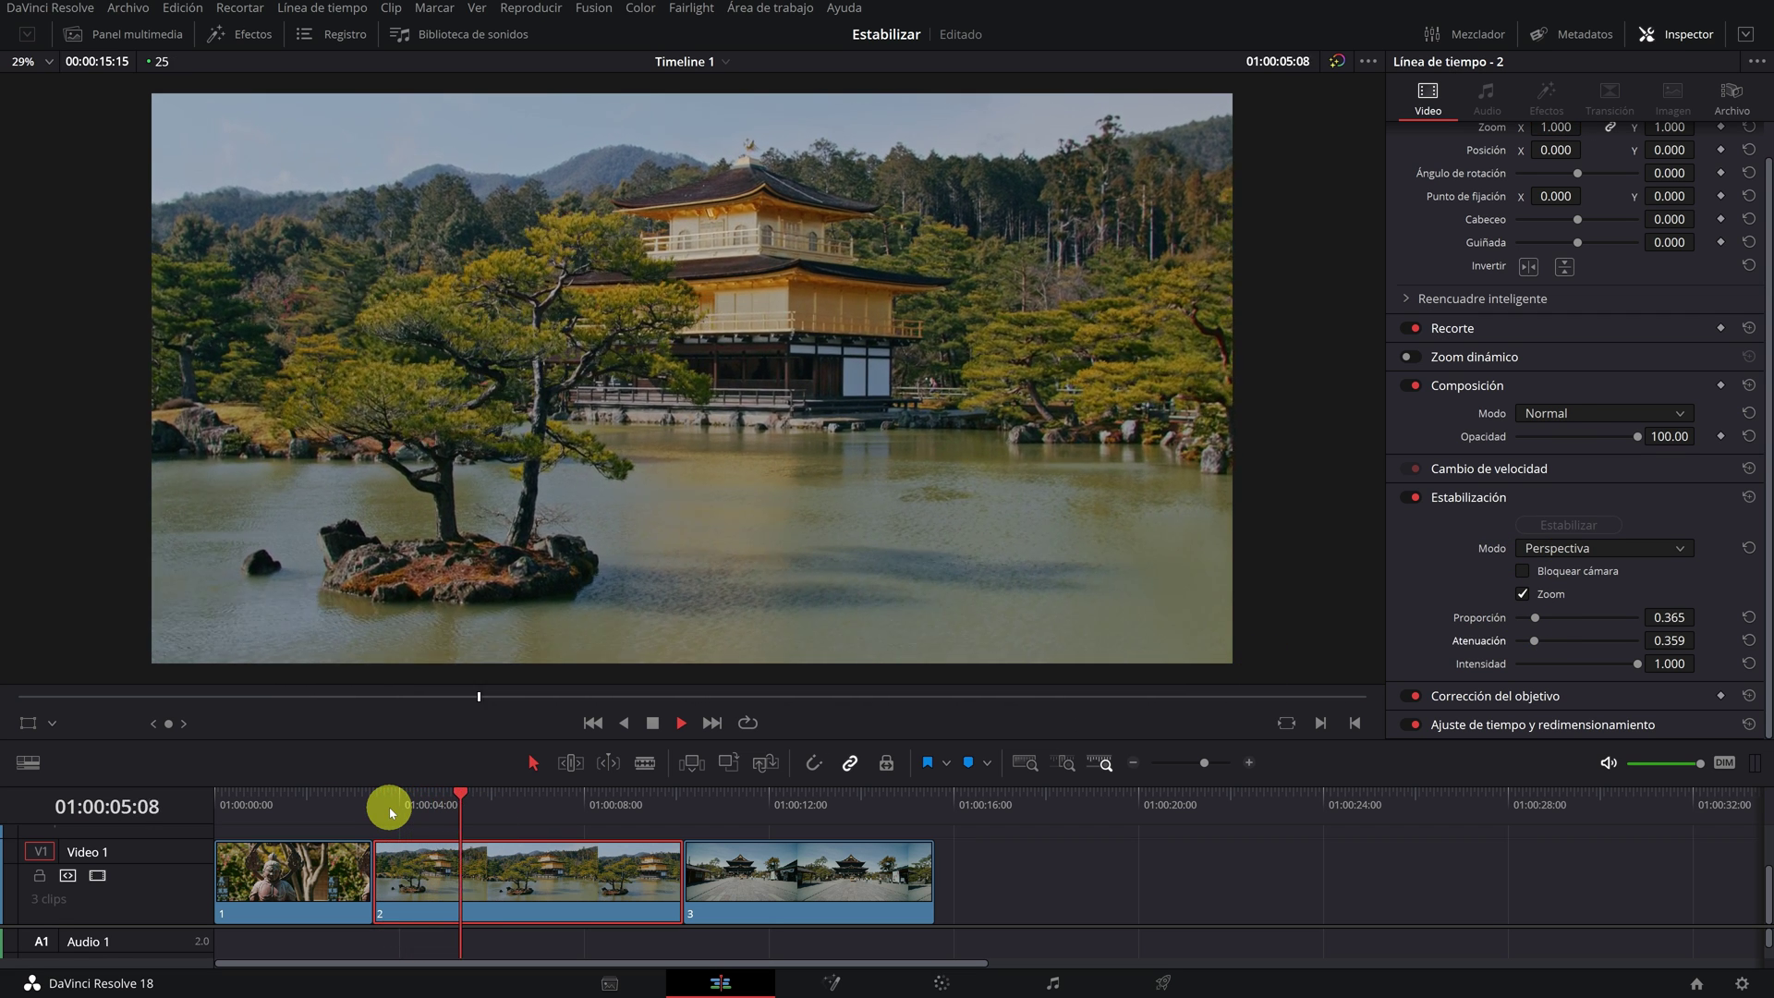
pyautogui.click(571, 805)
# Split the second clip at 01:00:06:06, delete the tail leaving a gap, and adjust the stabilization mode
pyautogui.moveTo(384, 802); pyautogui.dragTo(503, 806)
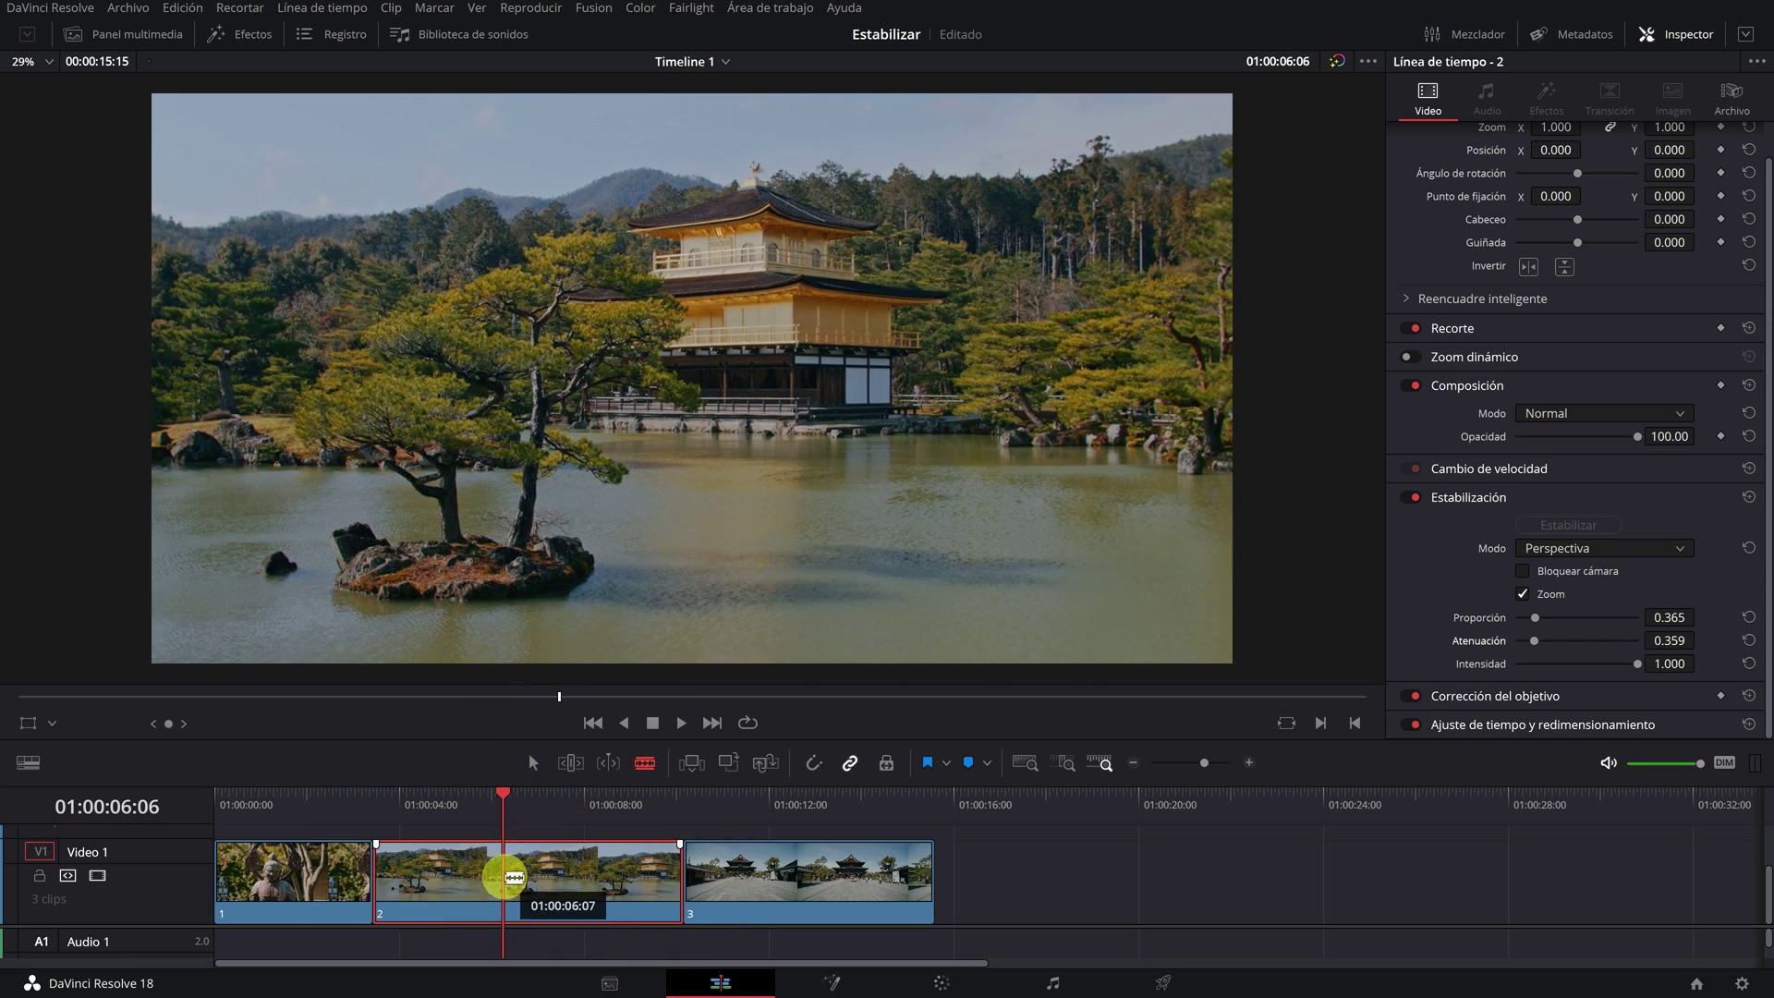
pyautogui.hotkey('ctrl', 'b')
pyautogui.click(578, 877)
pyautogui.press('Delete')
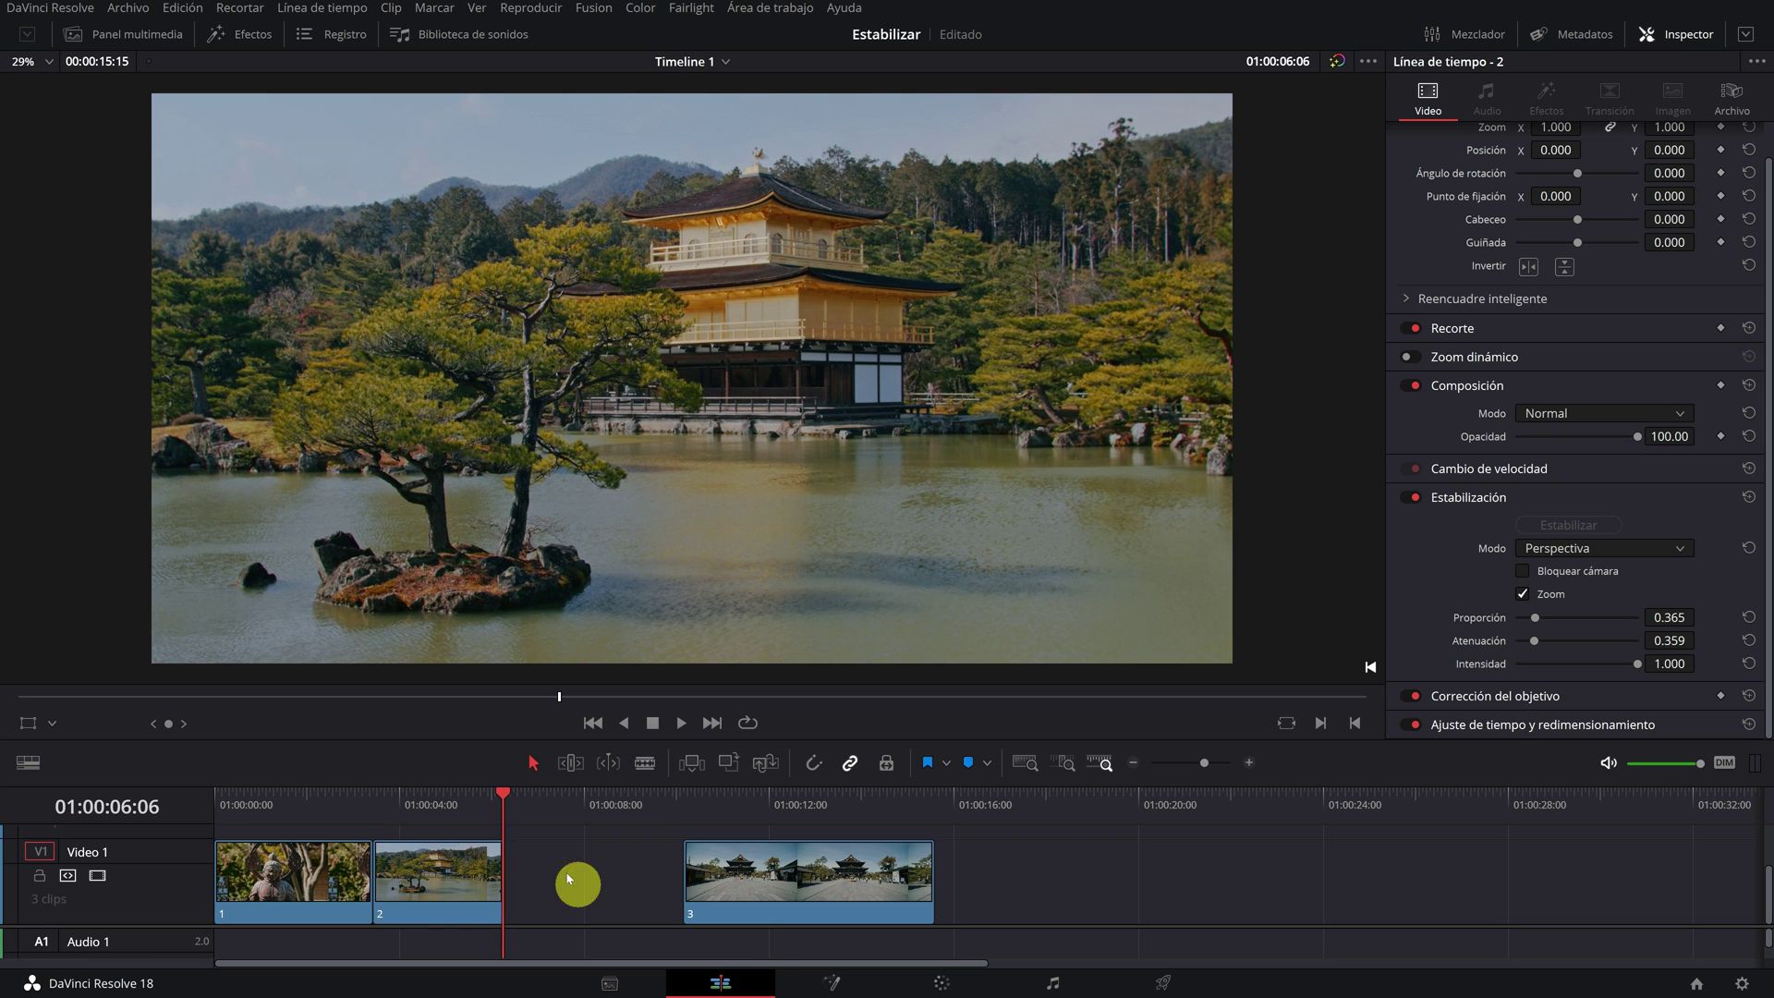
pyautogui.click(438, 805)
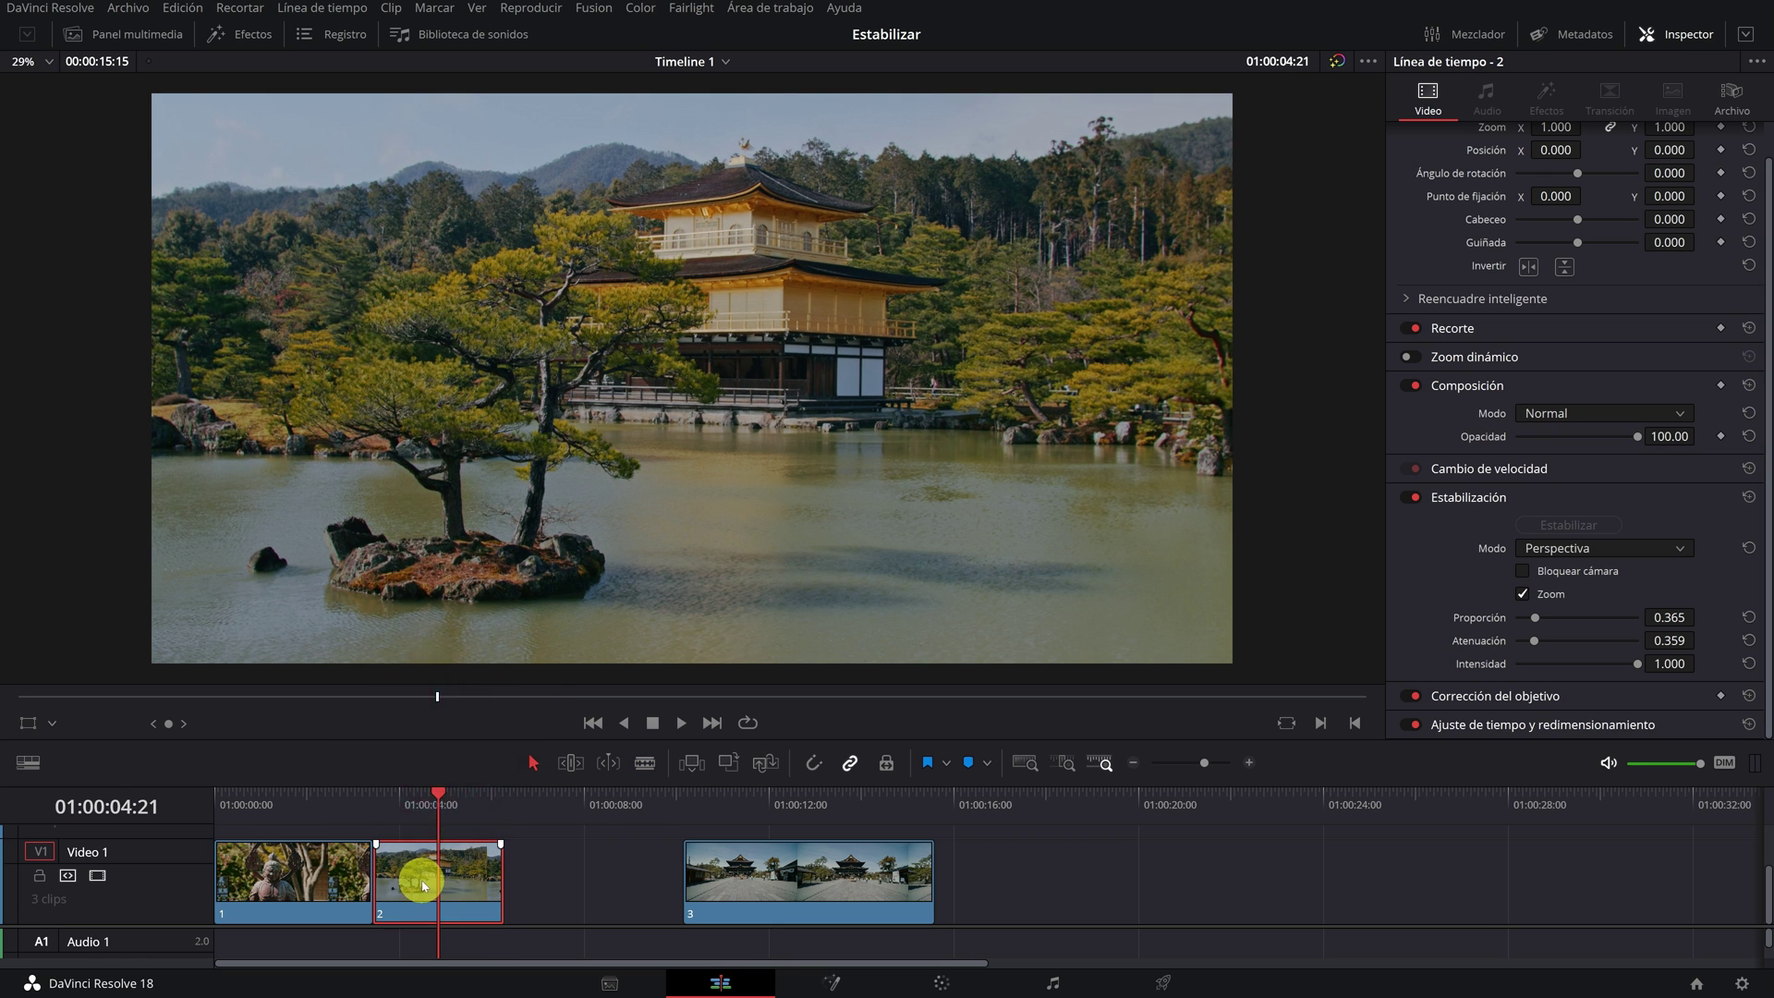
pyautogui.click(1614, 554)
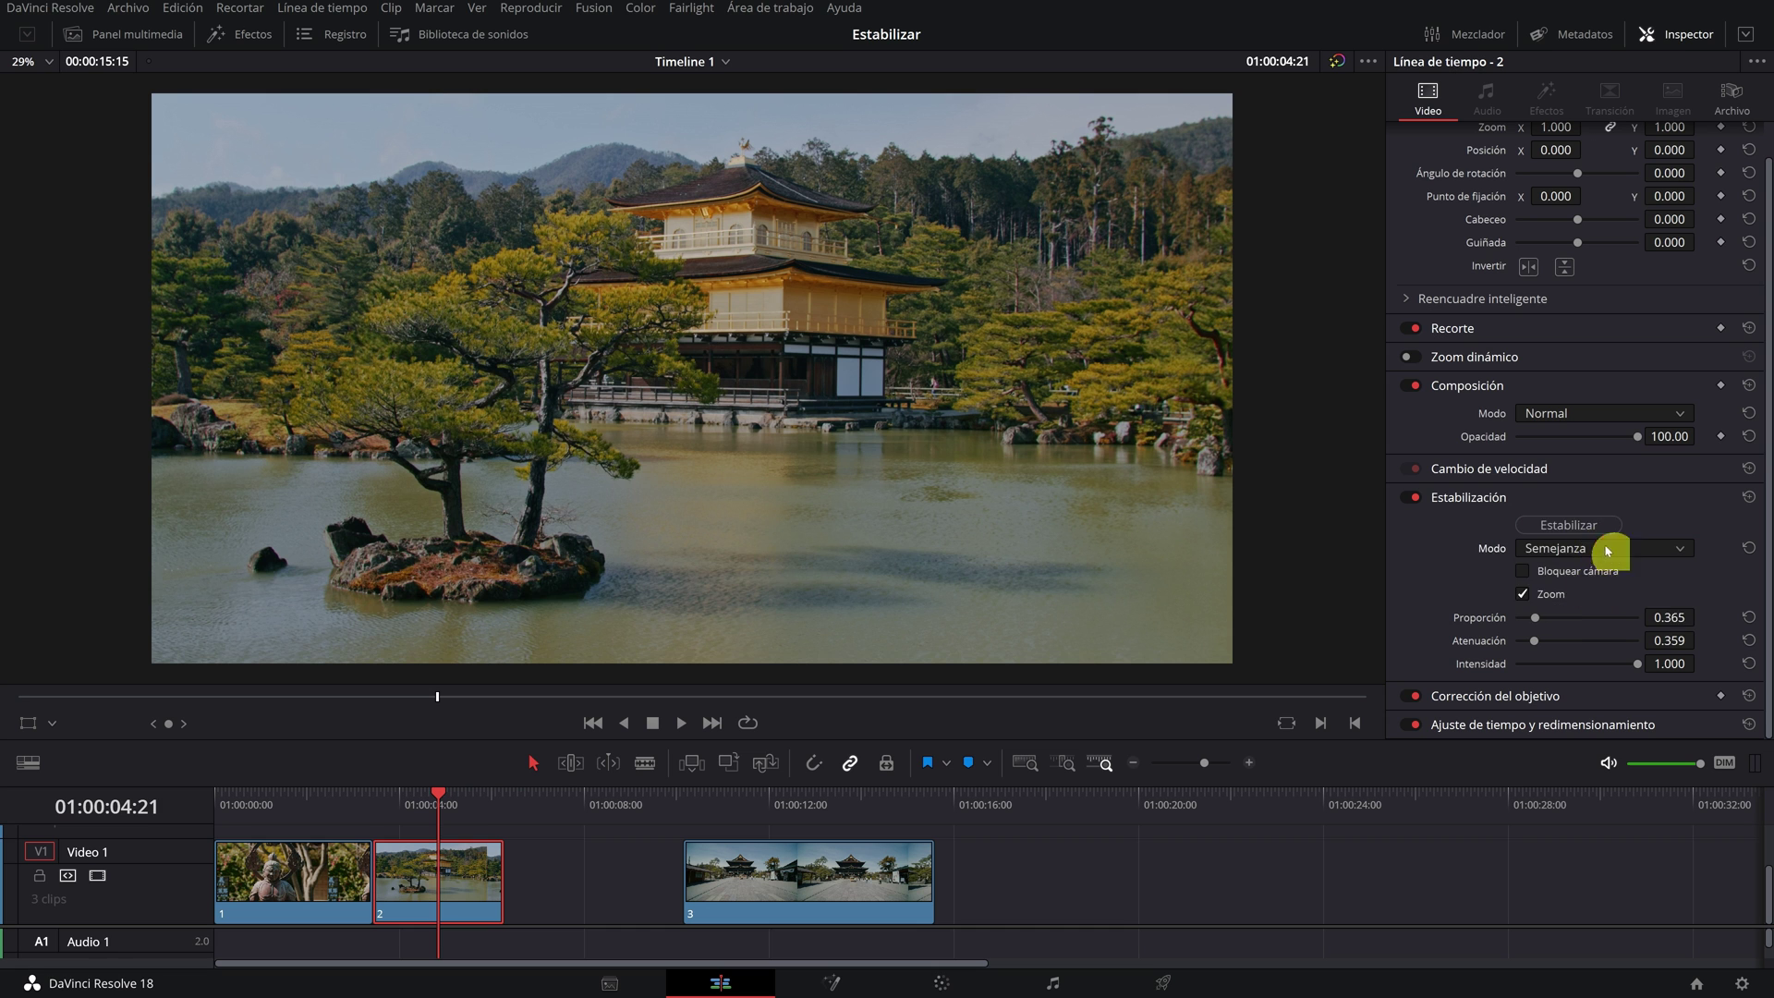
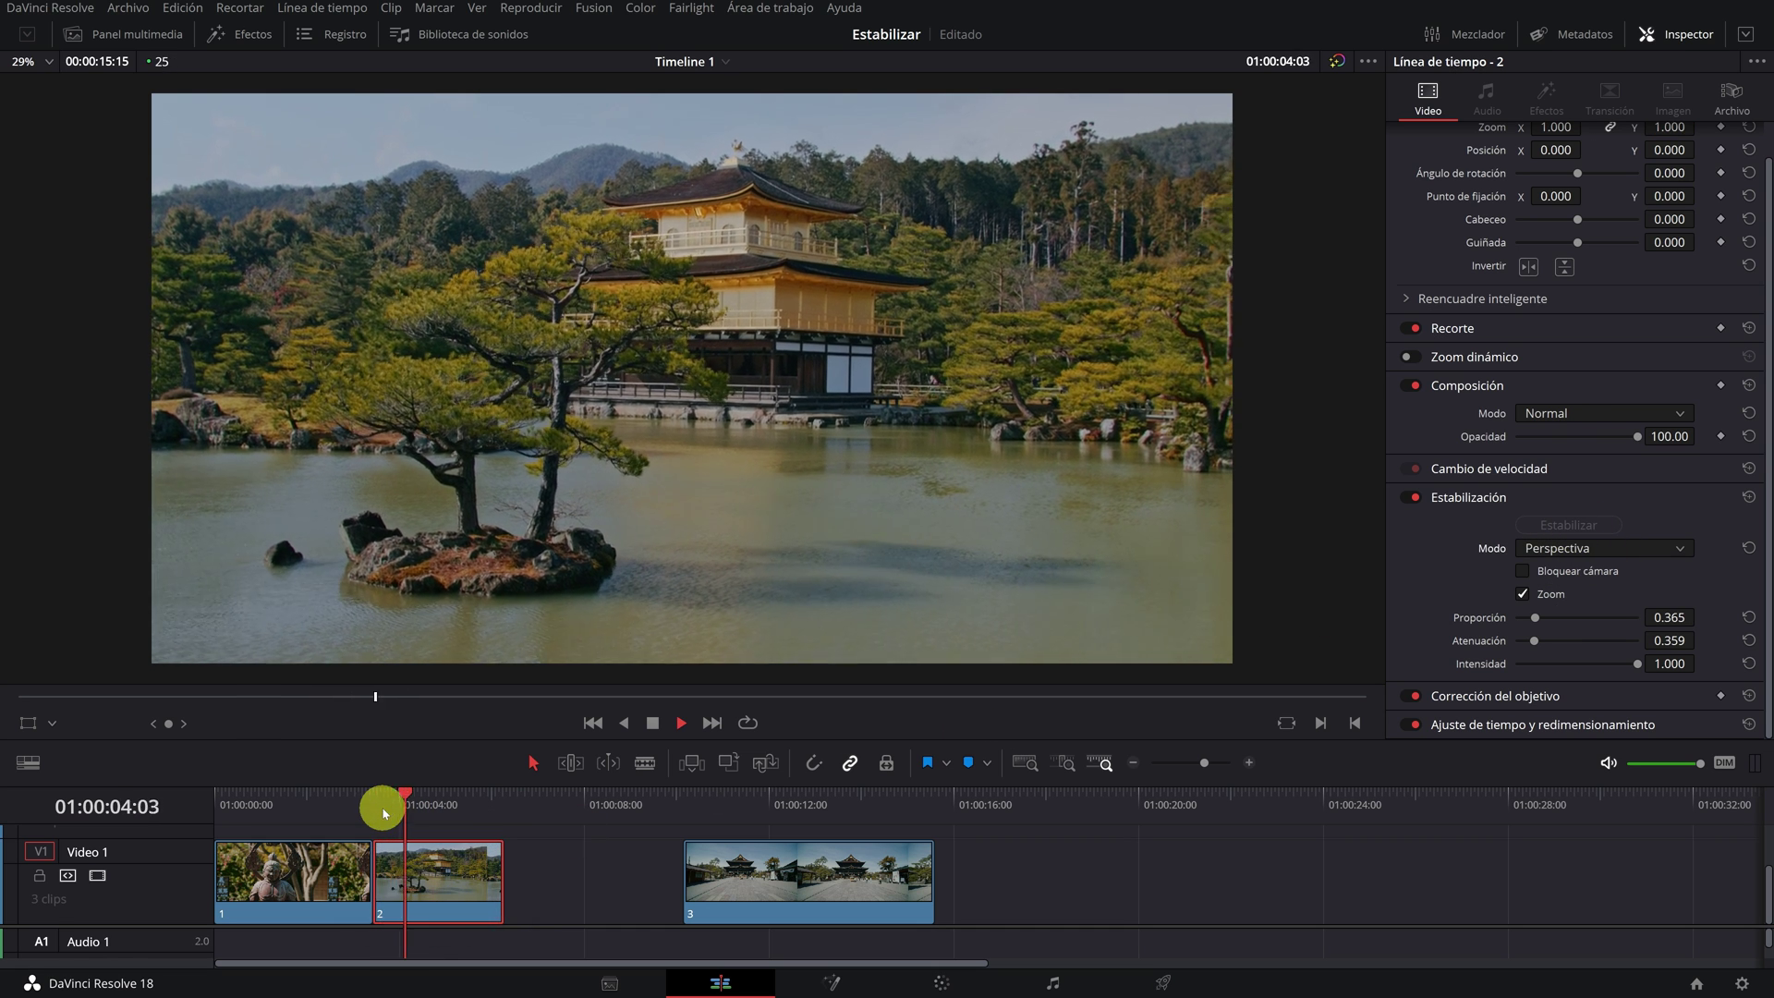
pyautogui.press('space')
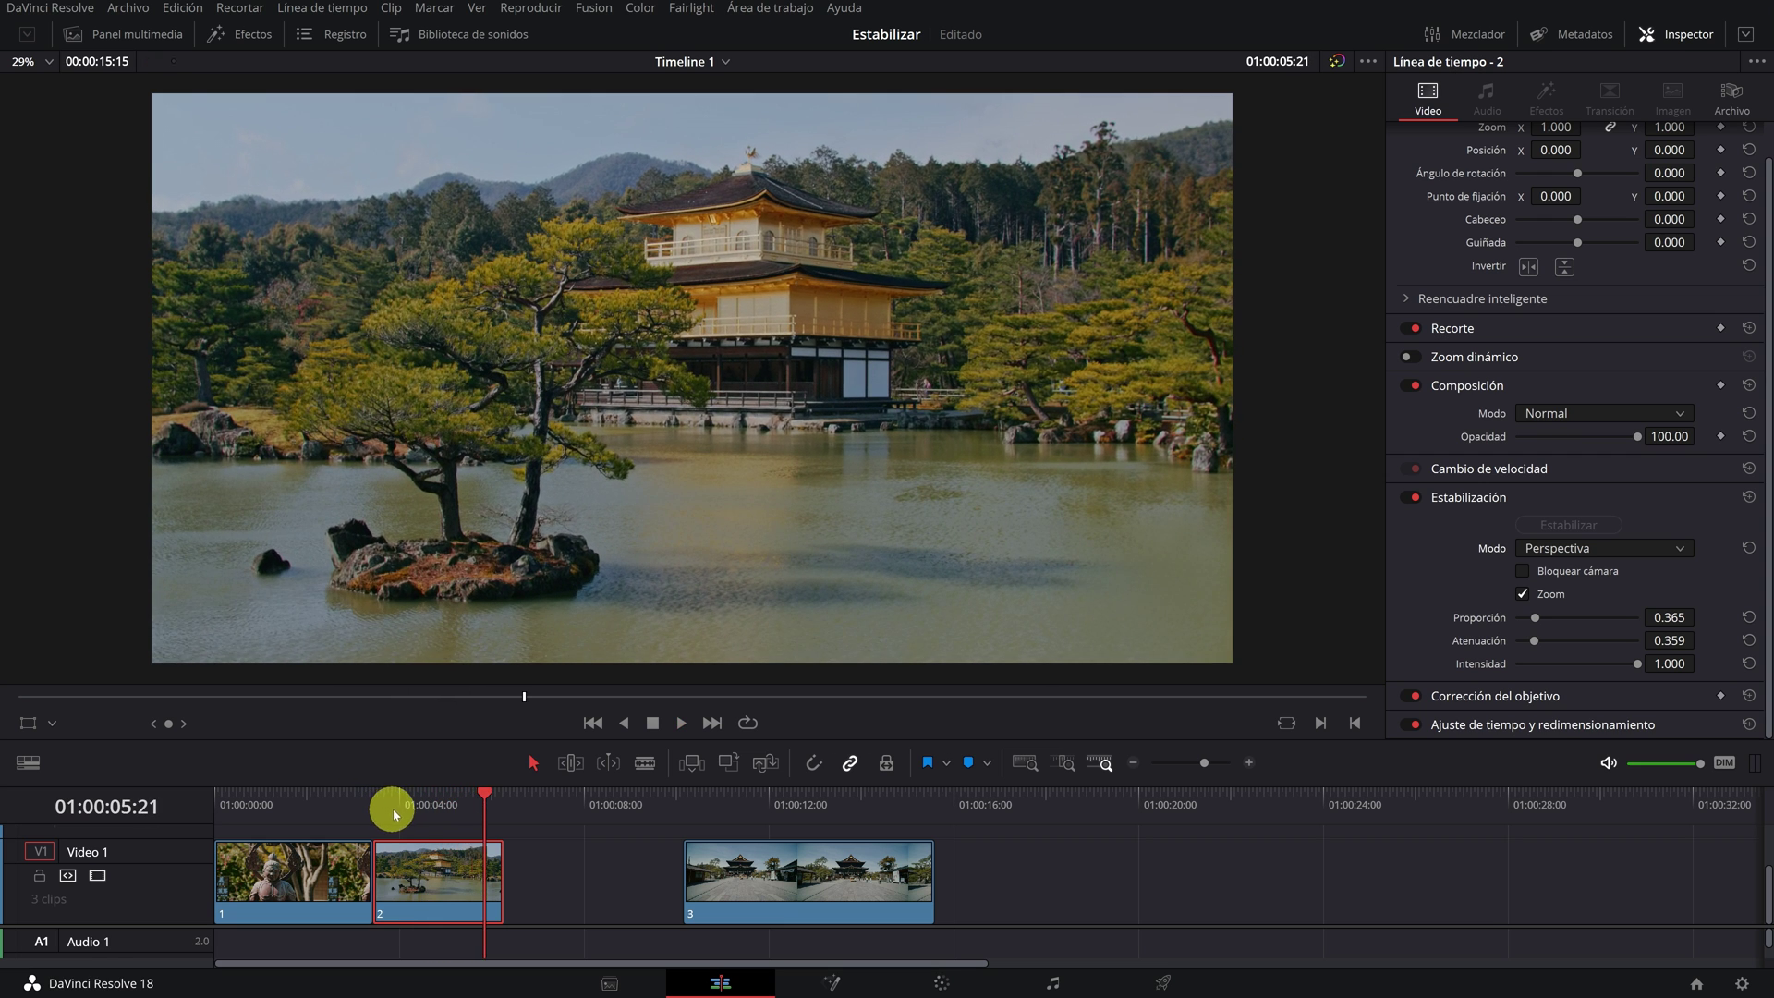
# Review the pond clip, close the gap so the temple plaza clip follows it, and select that clip
pyautogui.click(538, 822)
pyautogui.moveTo(539, 822); pyautogui.dragTo(517, 811)
pyautogui.click(551, 884)
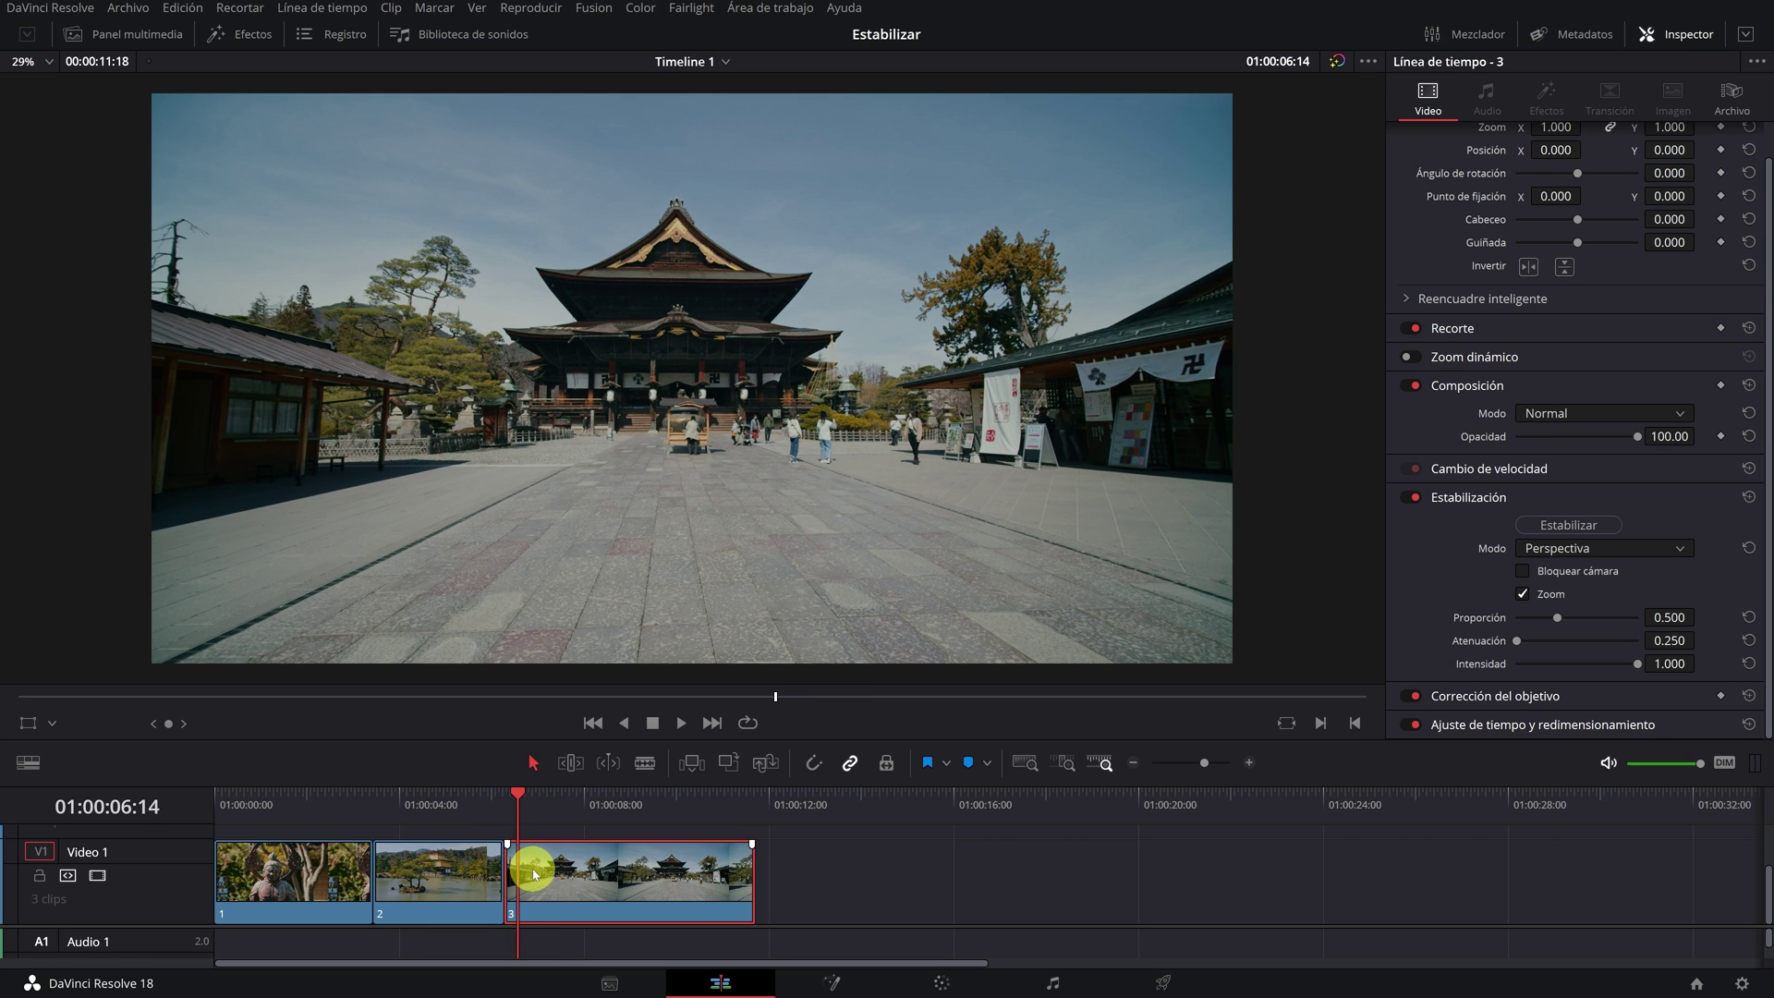
# Run Inspector stabilization on the temple plaza clip in Perspectiva mode
pyautogui.click(1576, 549)
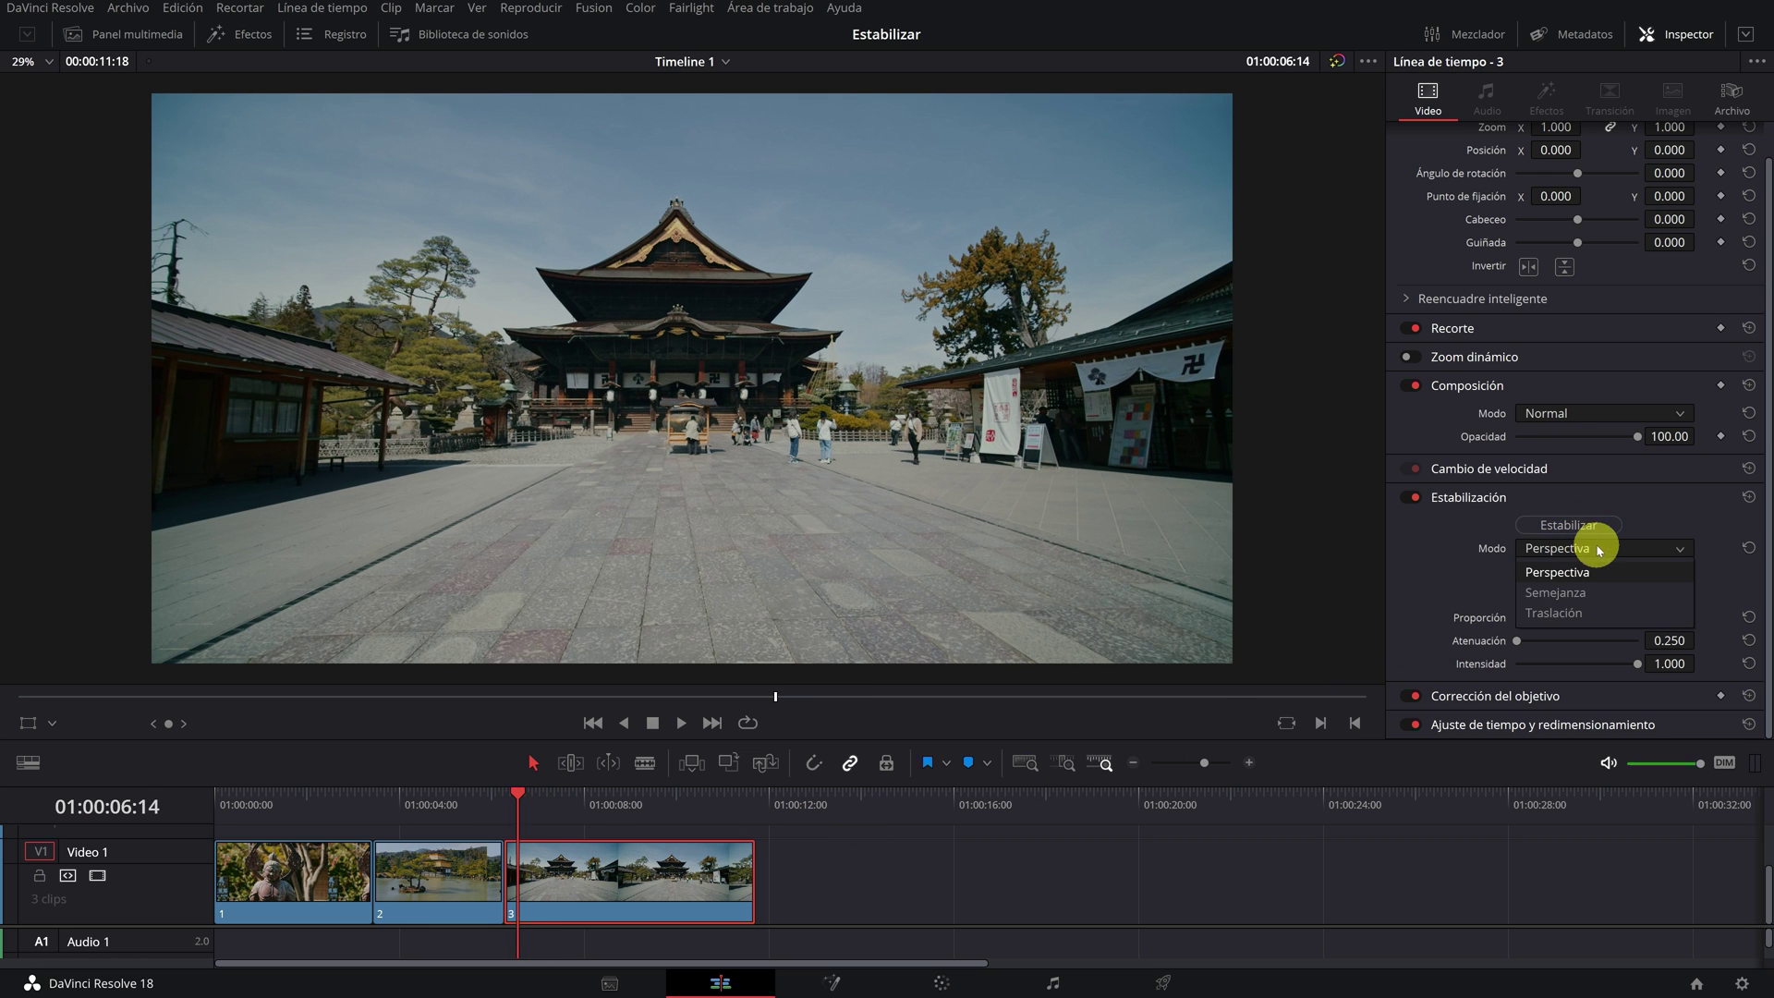
pyautogui.click(1558, 574)
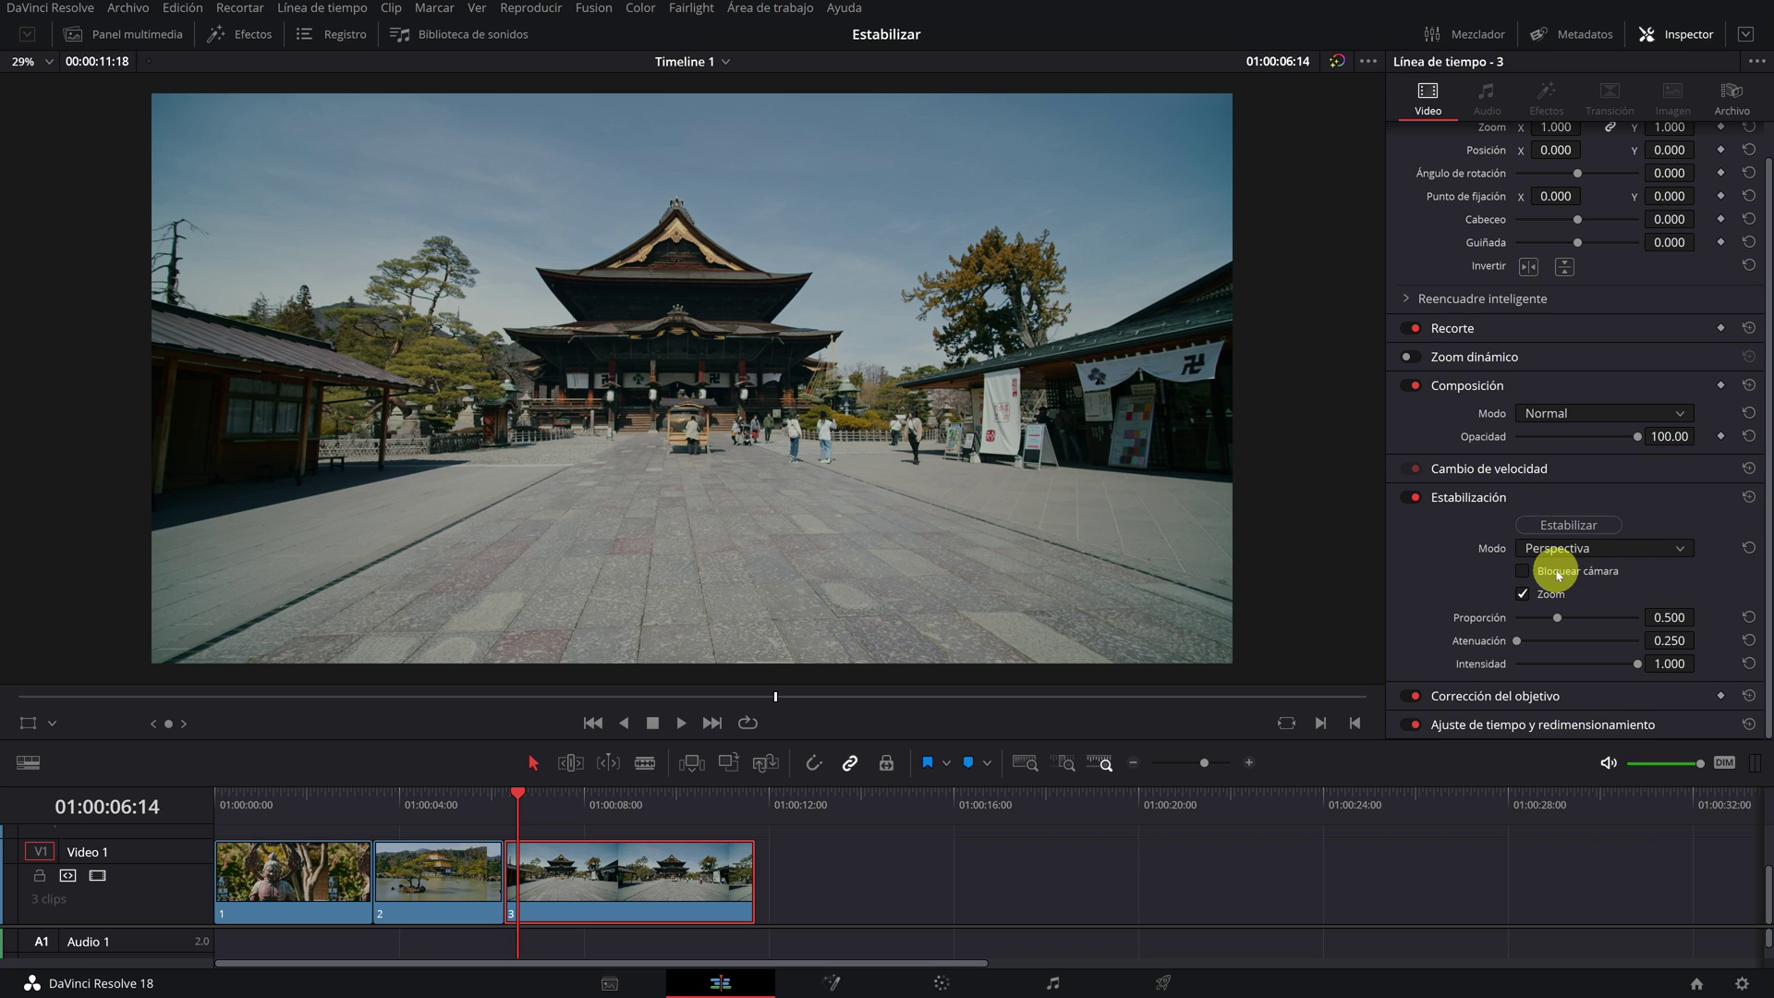
pyautogui.click(1579, 527)
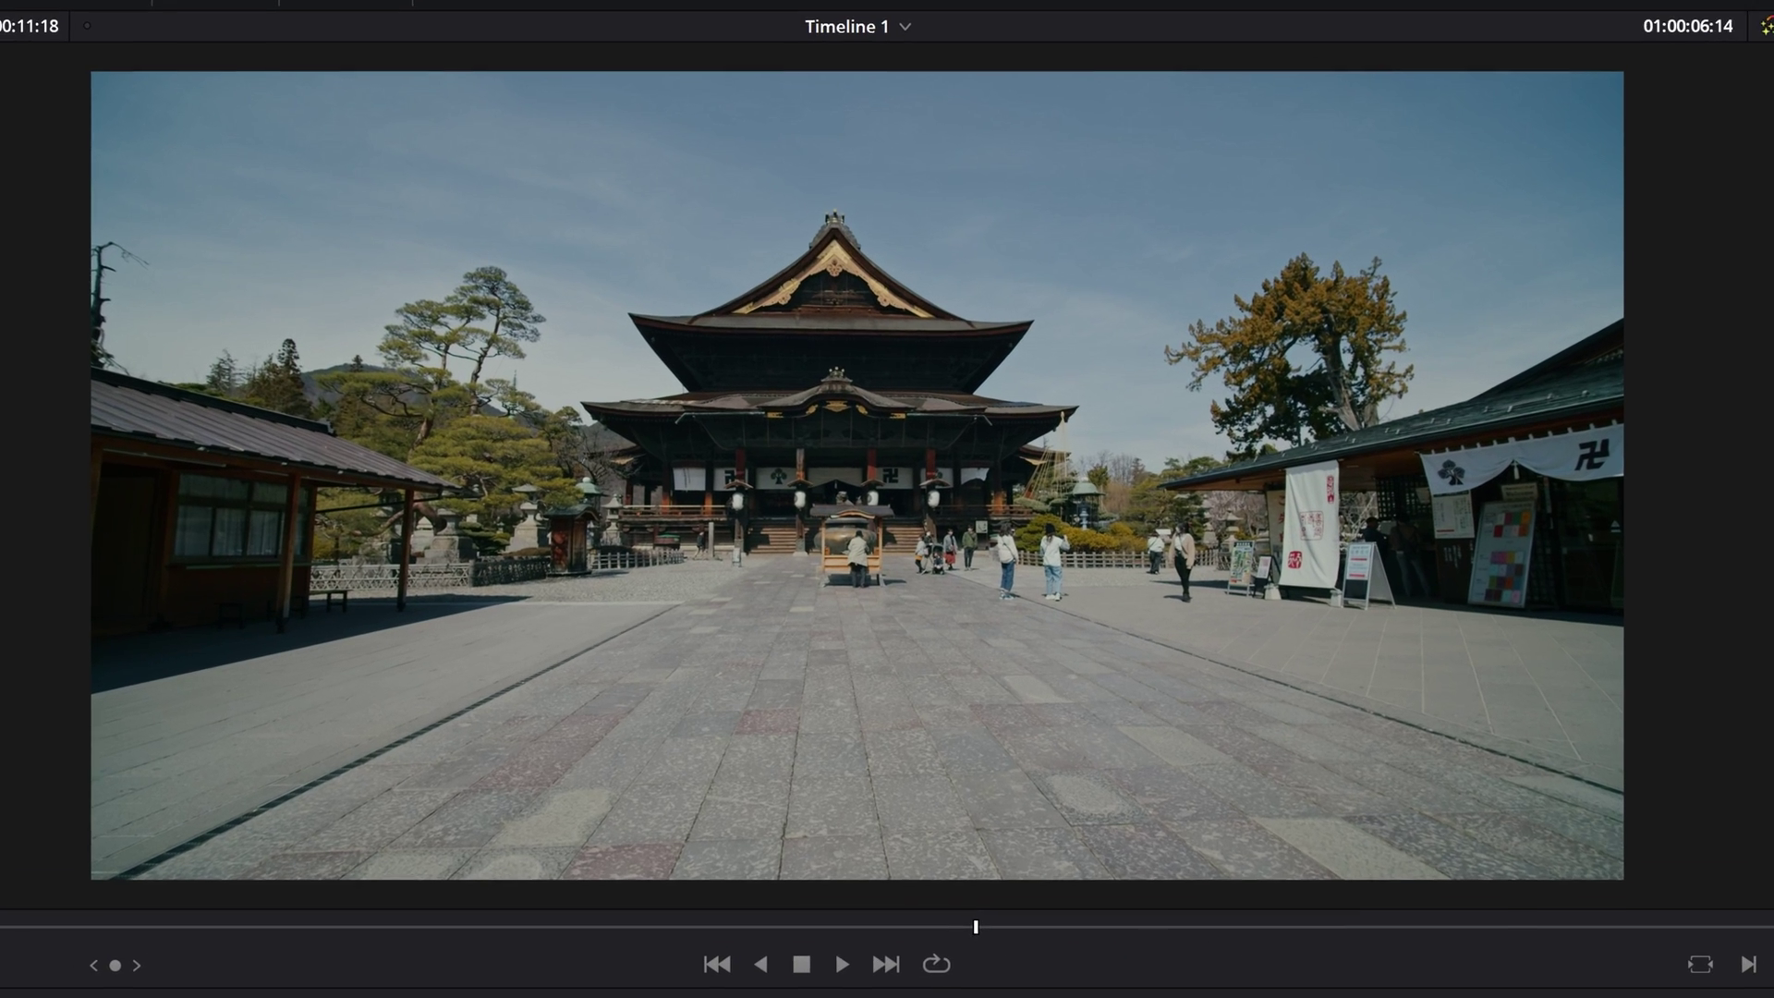
# Play the stabilized temple clip, test a pitch change, reset pitch and yaw to 0.000, and scrub back
pyautogui.press('space')
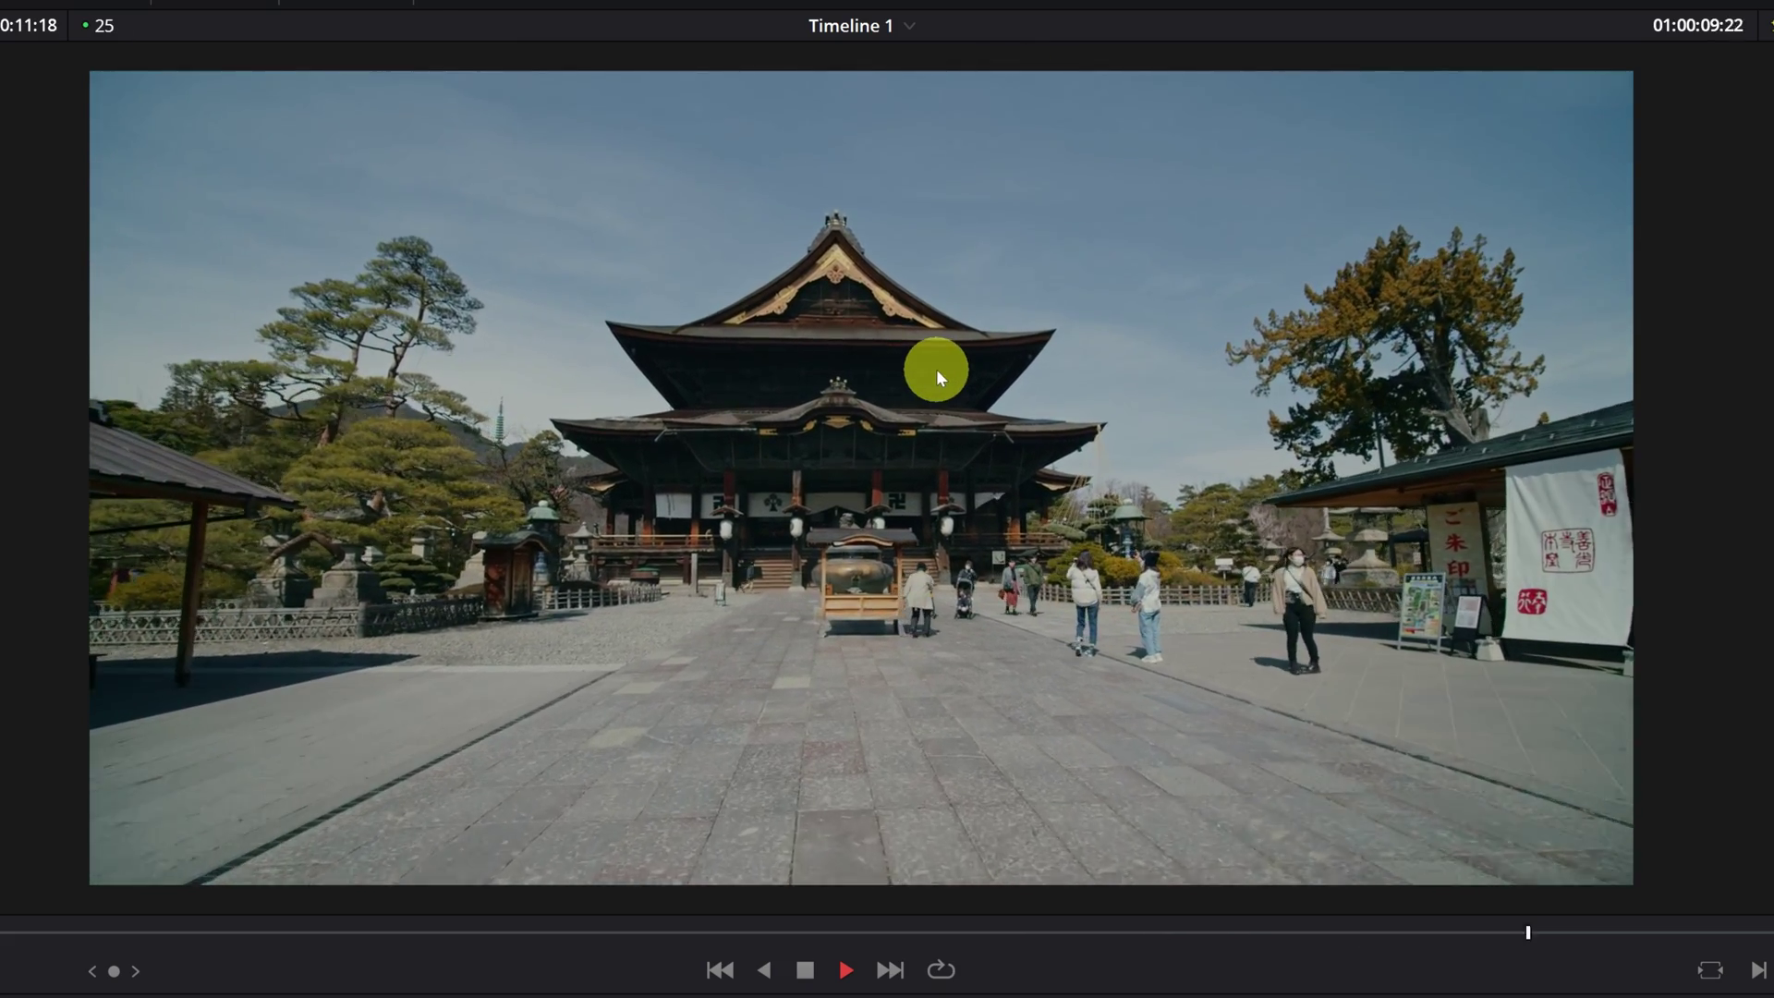
pyautogui.press('space')
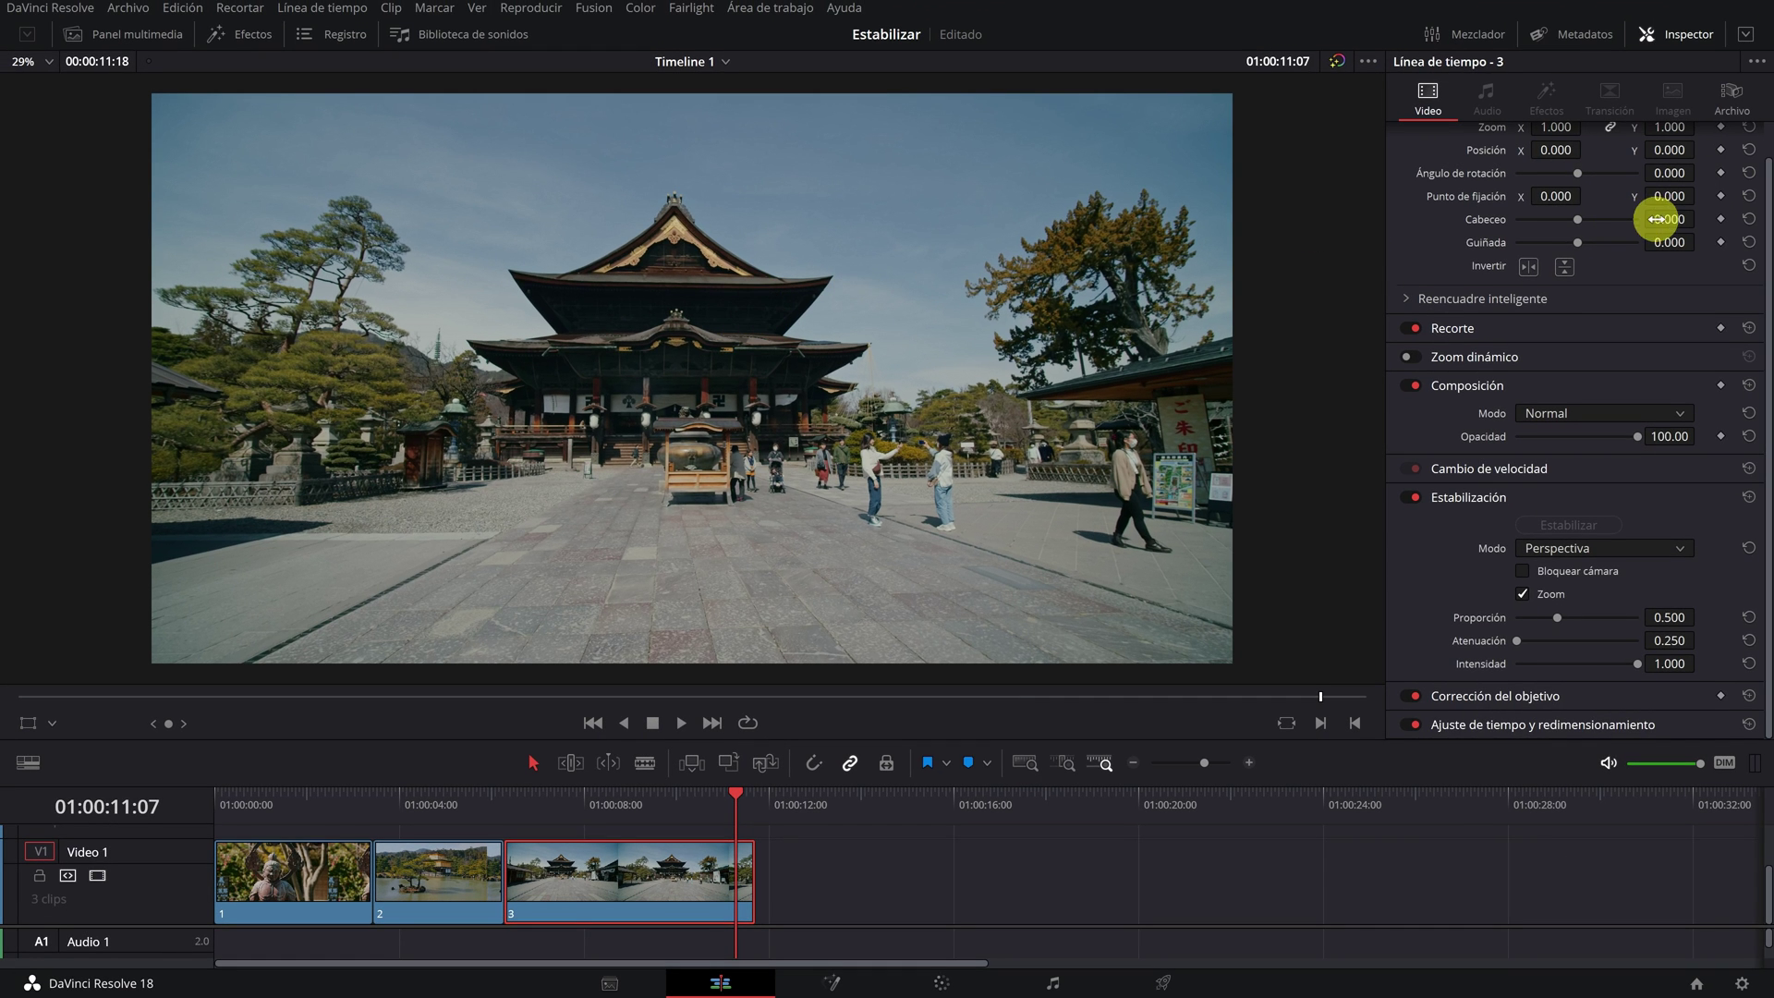
pyautogui.moveTo(1747, 211); pyautogui.dragTo(1667, 238)
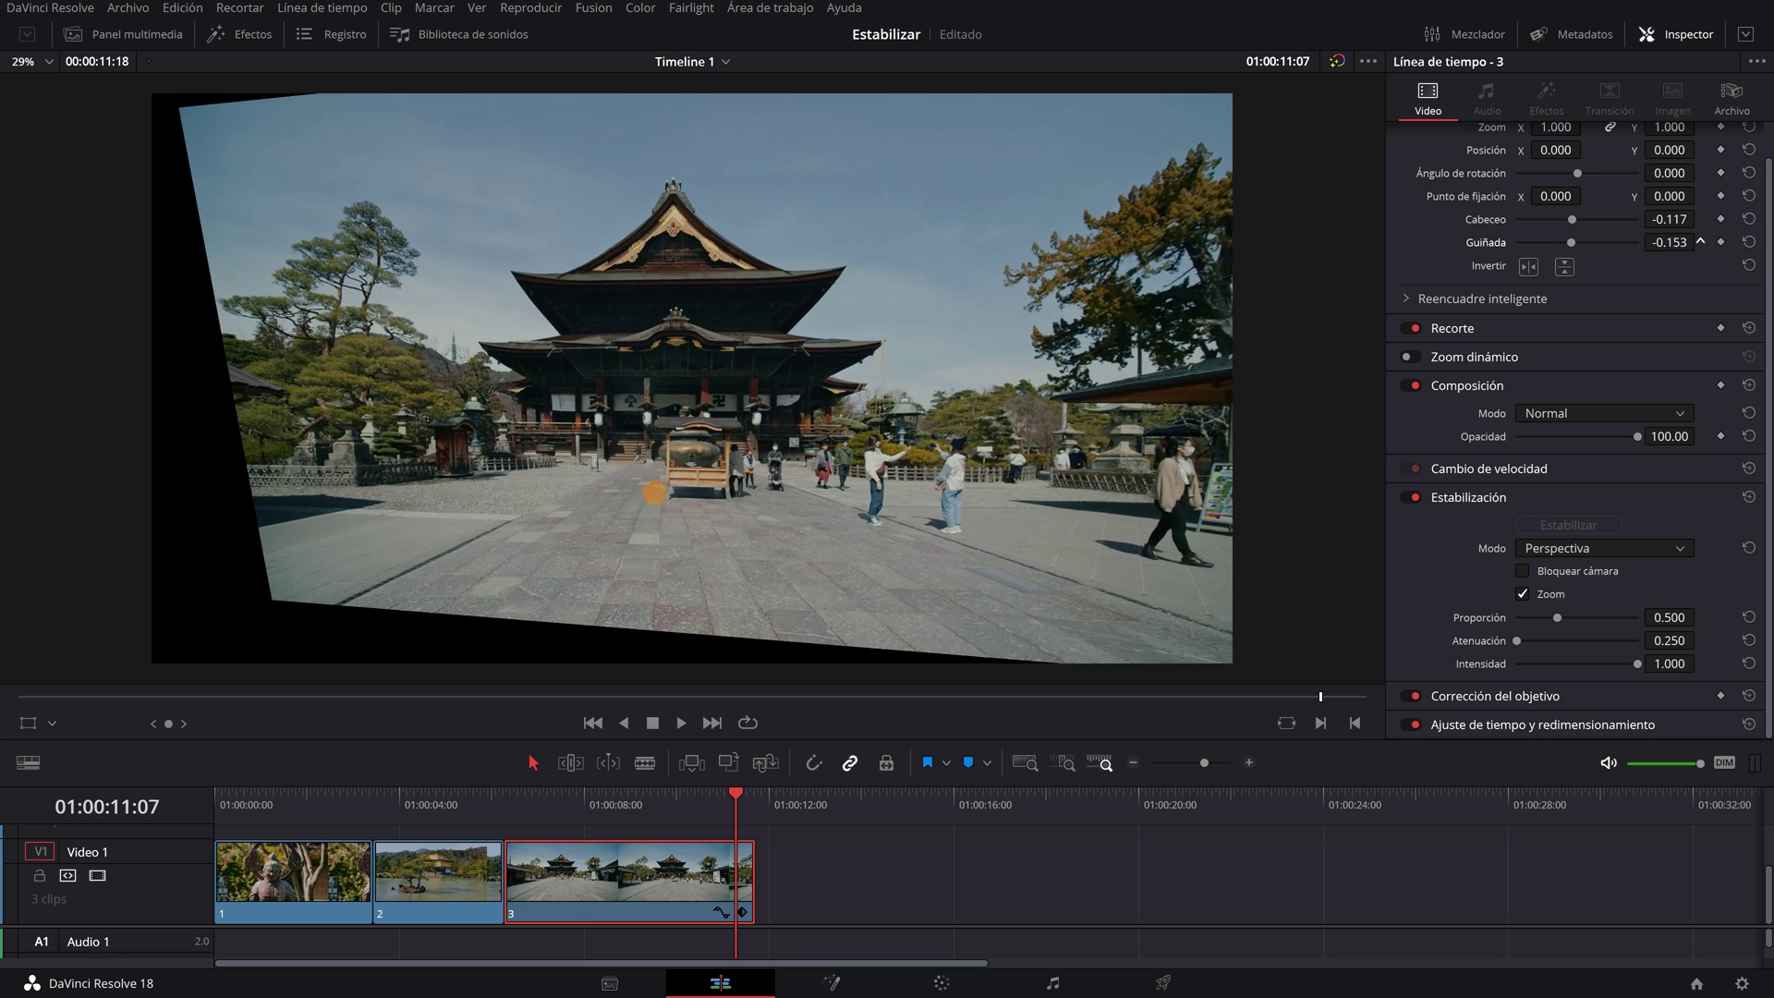
pyautogui.click(1747, 222)
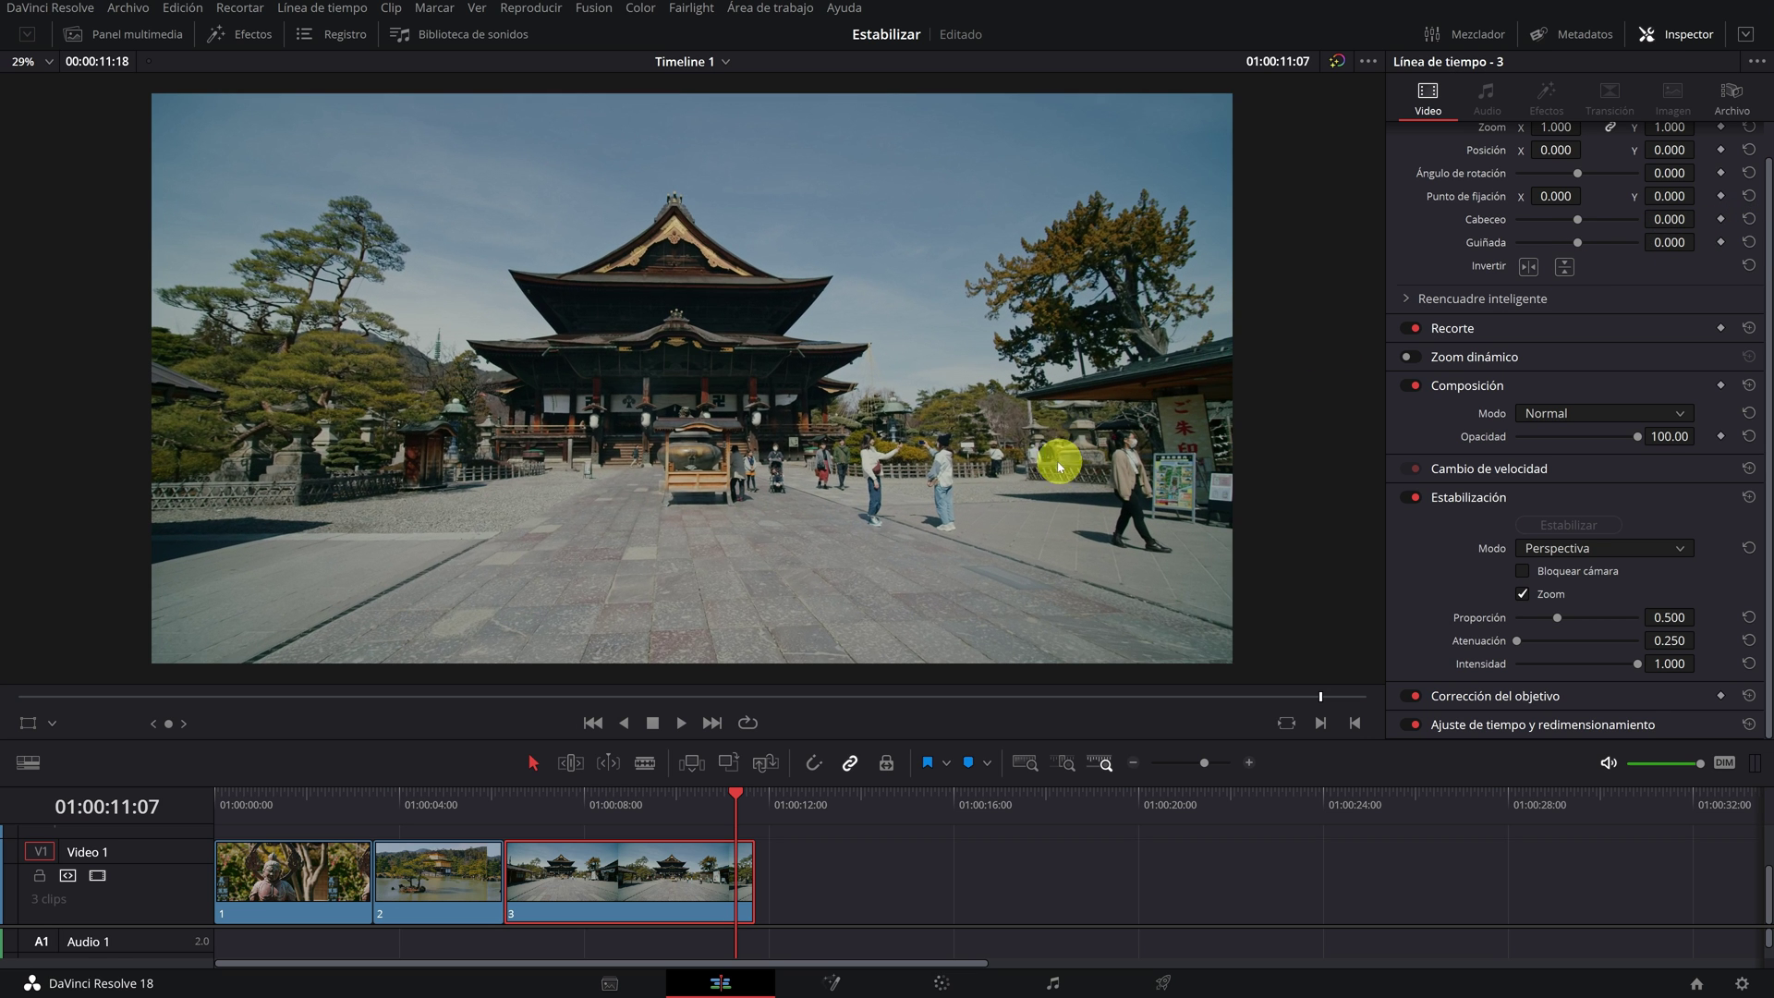
pyautogui.moveTo(688, 804)
pyautogui.mouseDown()
pyautogui.moveTo(586, 807)
pyautogui.moveTo(628, 802)
pyautogui.mouseUp()
# Switch the stabilization mode to Semejanza and rerun the analysis
pyautogui.click(1601, 548)
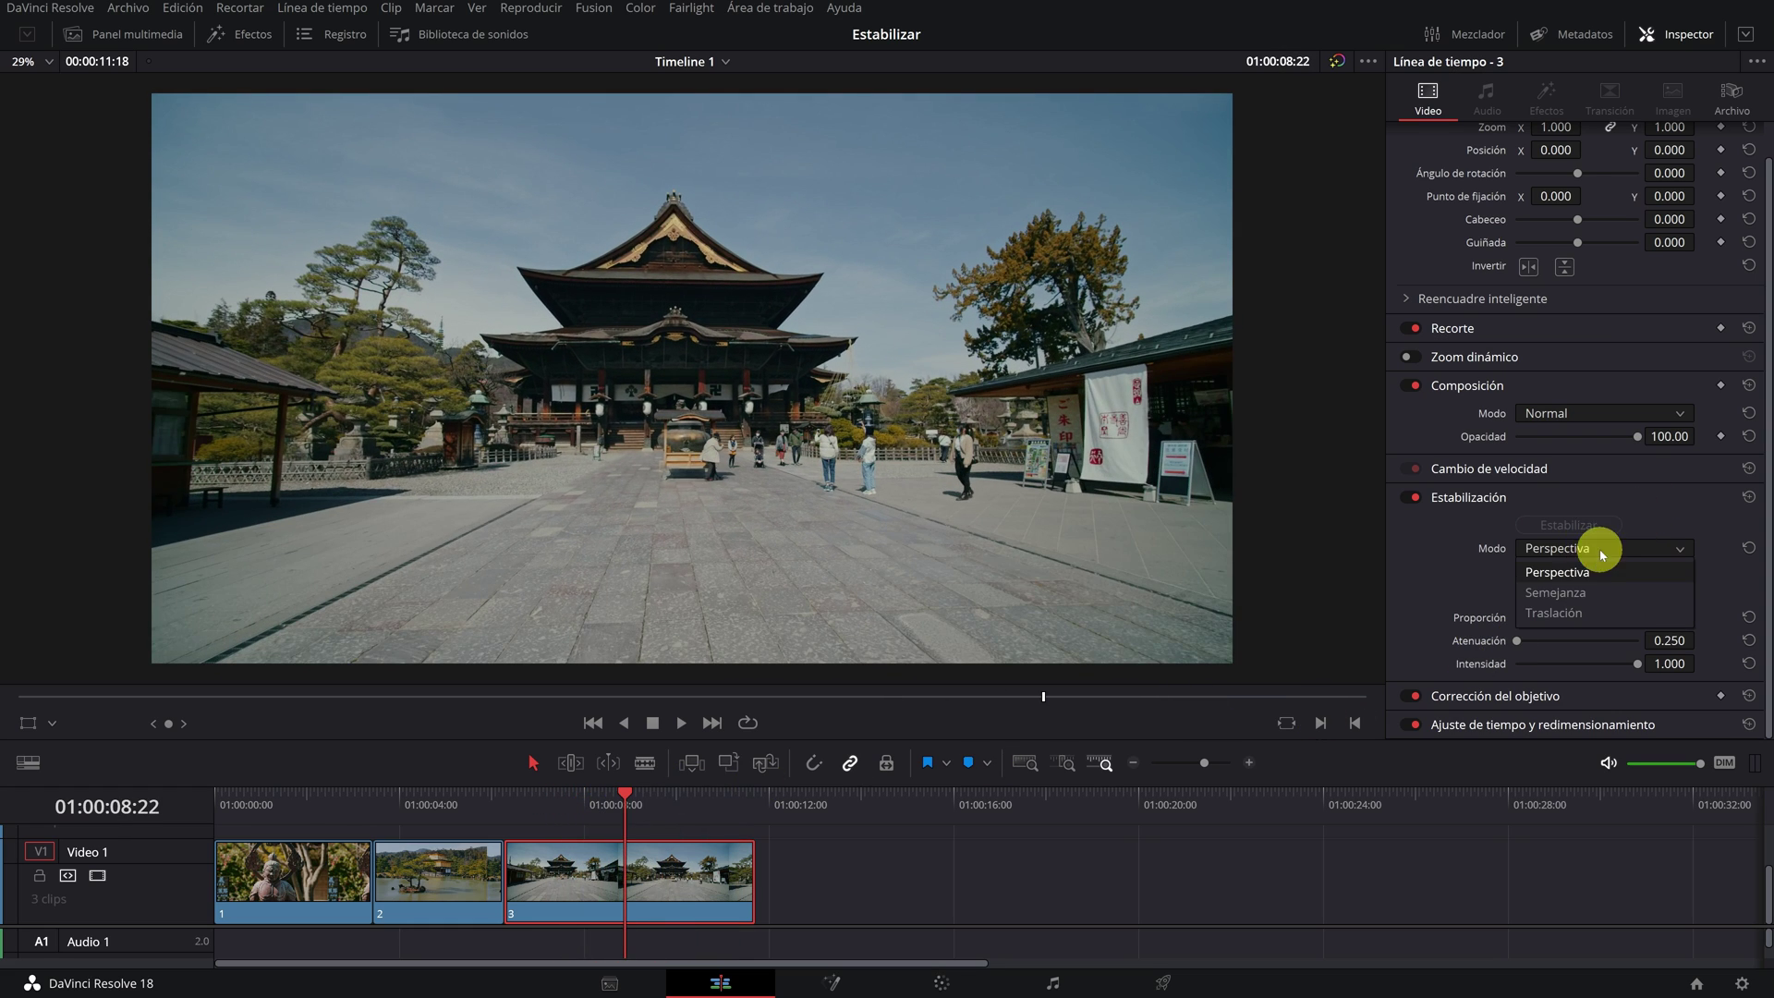
pyautogui.click(1563, 594)
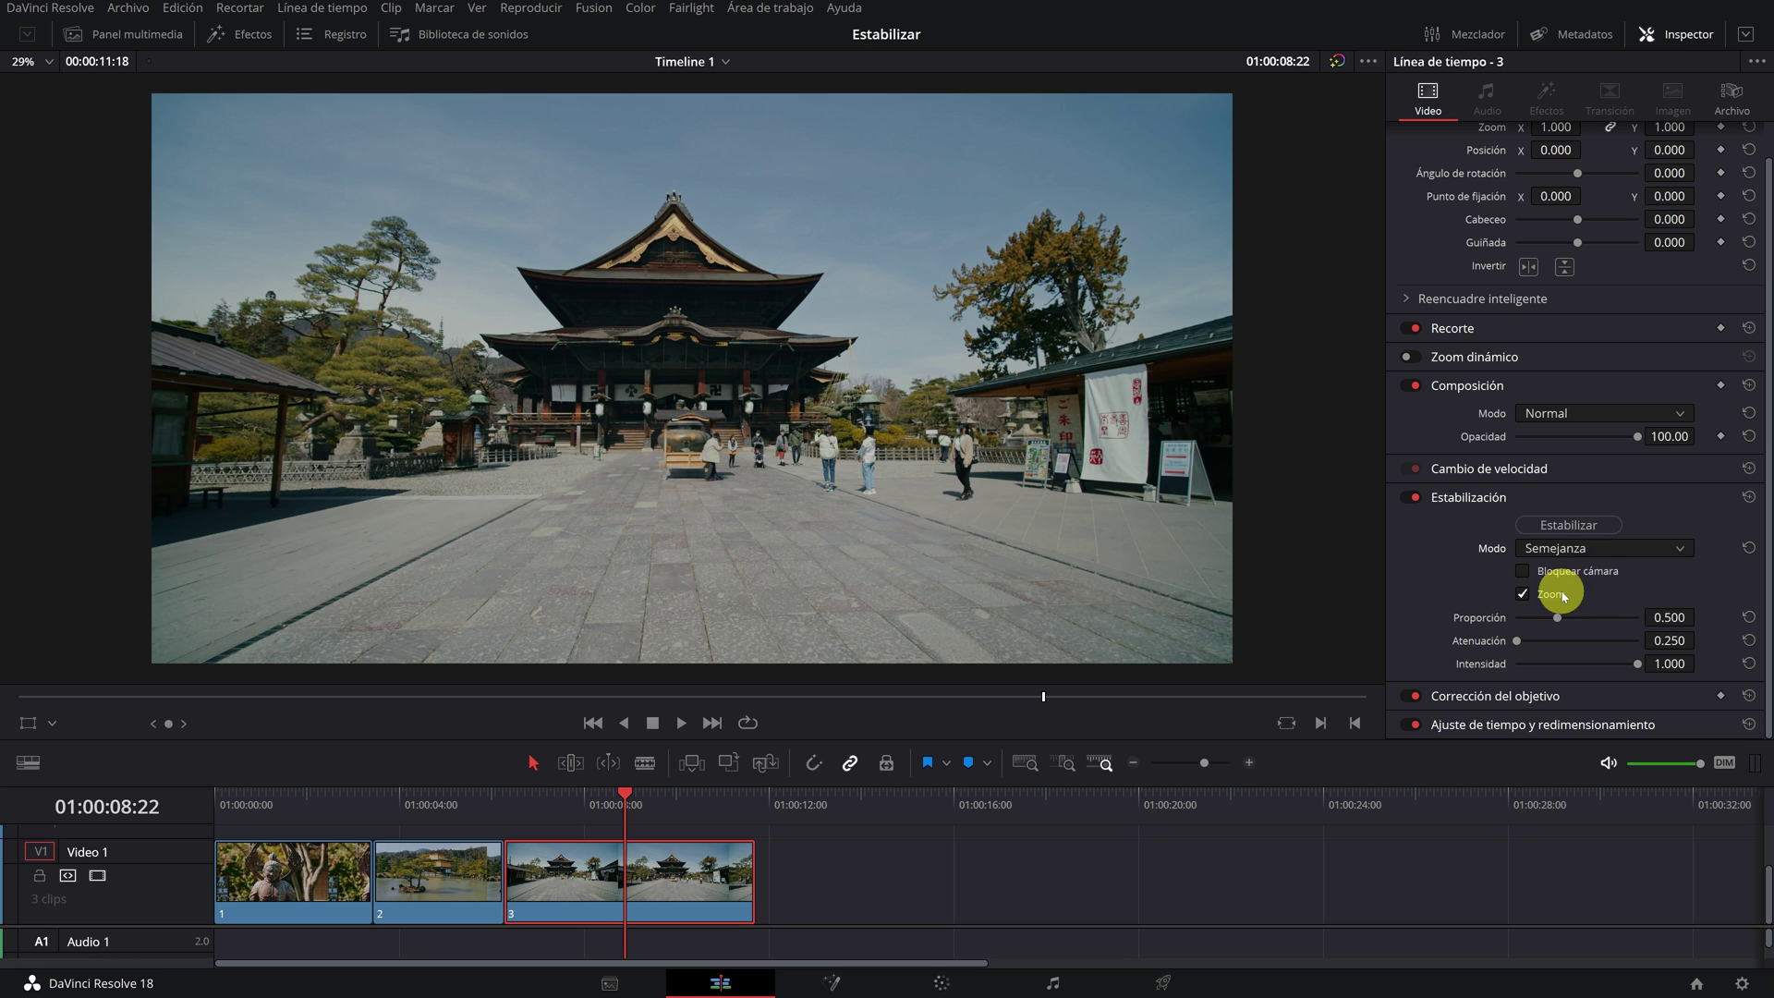
pyautogui.click(1575, 525)
# Play the re-stabilized temple clip from its start several times
pyautogui.click(515, 807)
pyautogui.press('space')
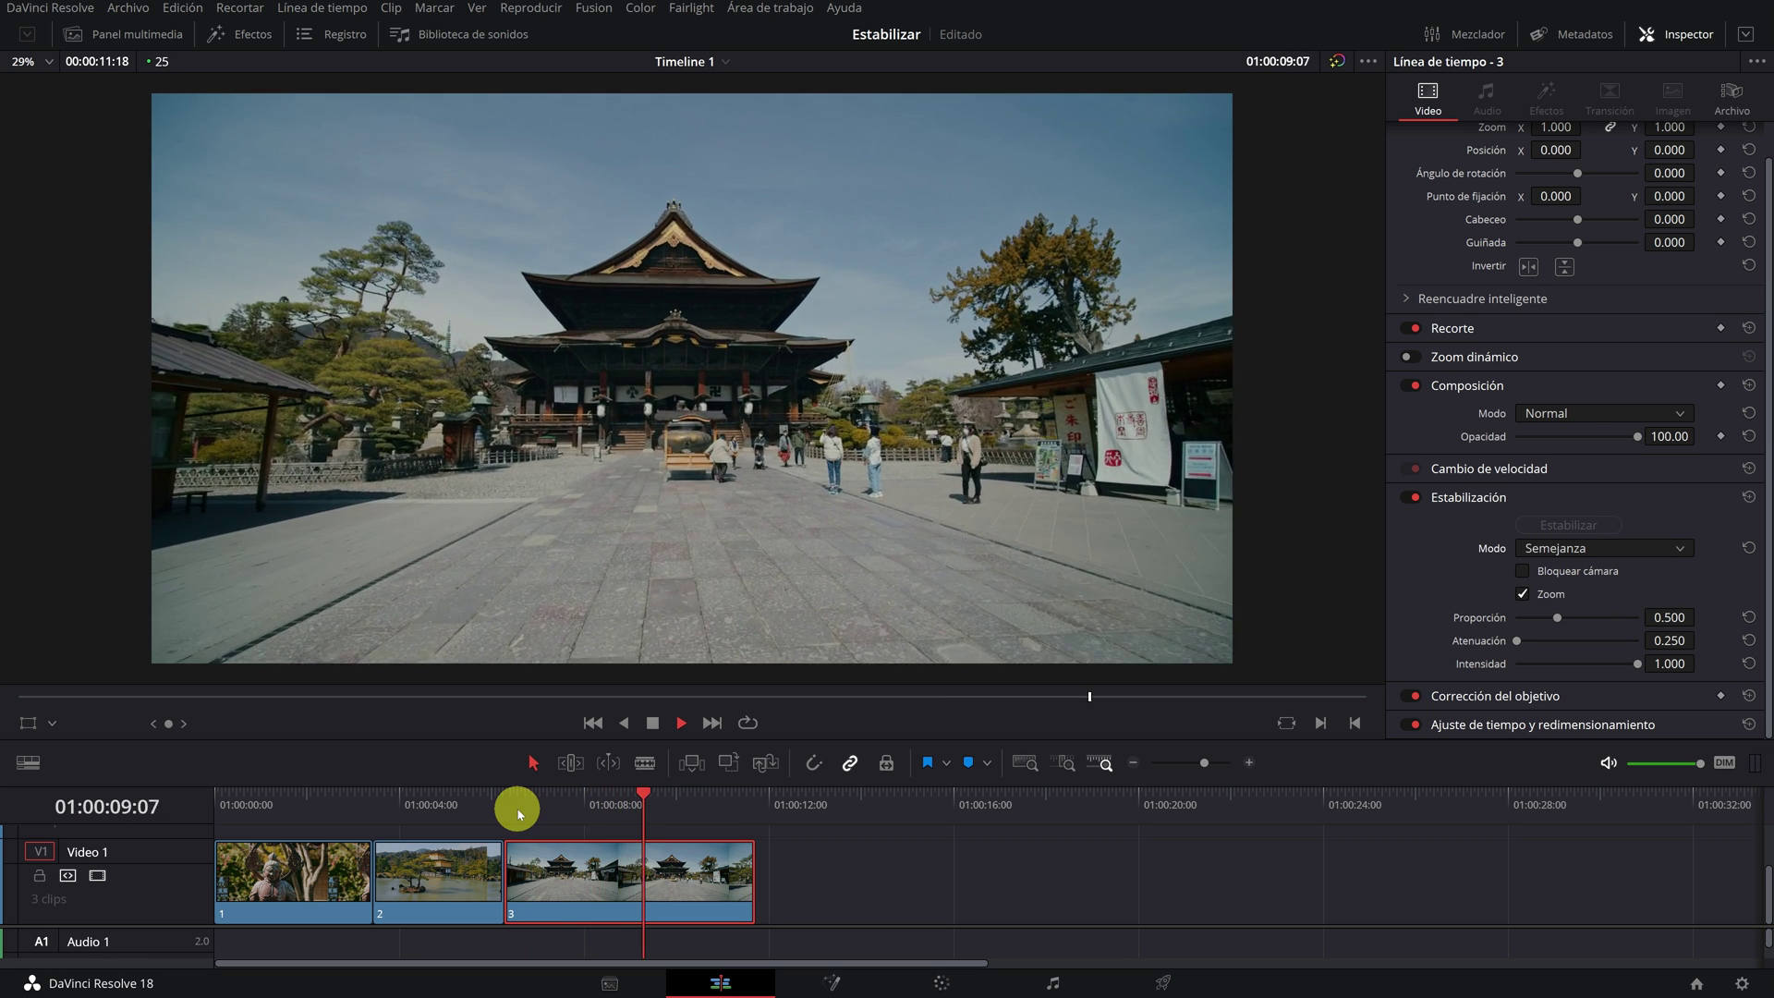
pyautogui.click(519, 810)
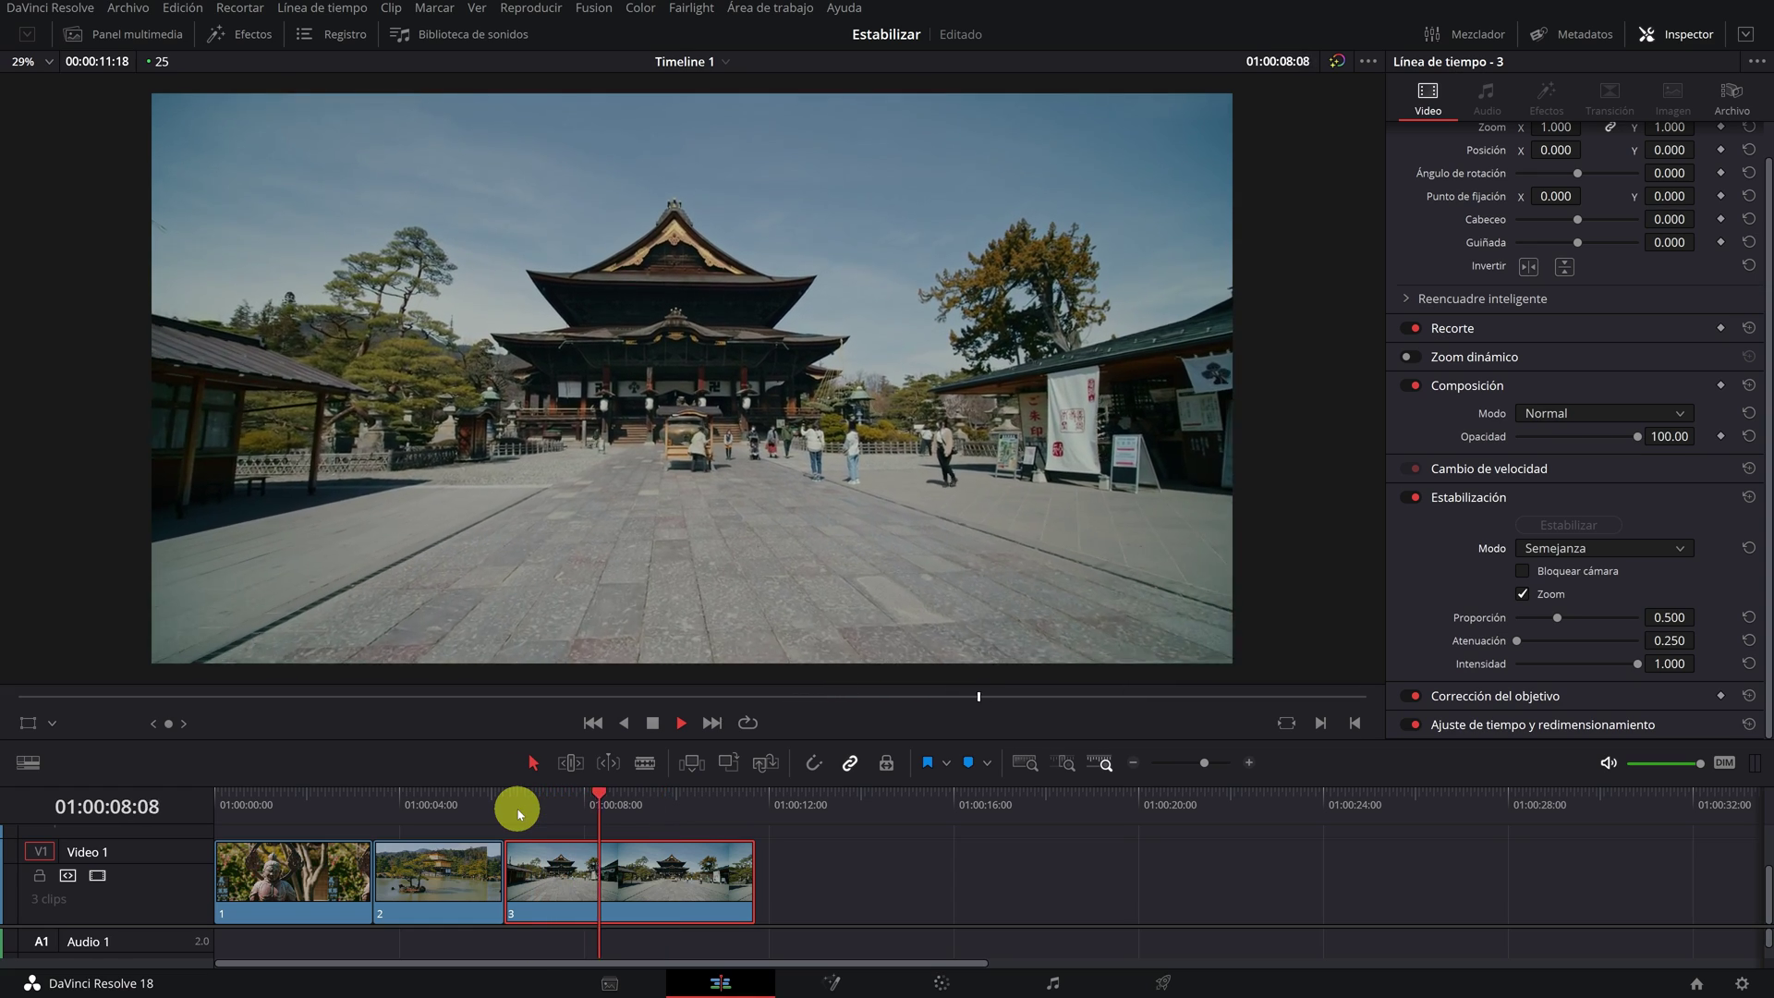
pyautogui.click(519, 809)
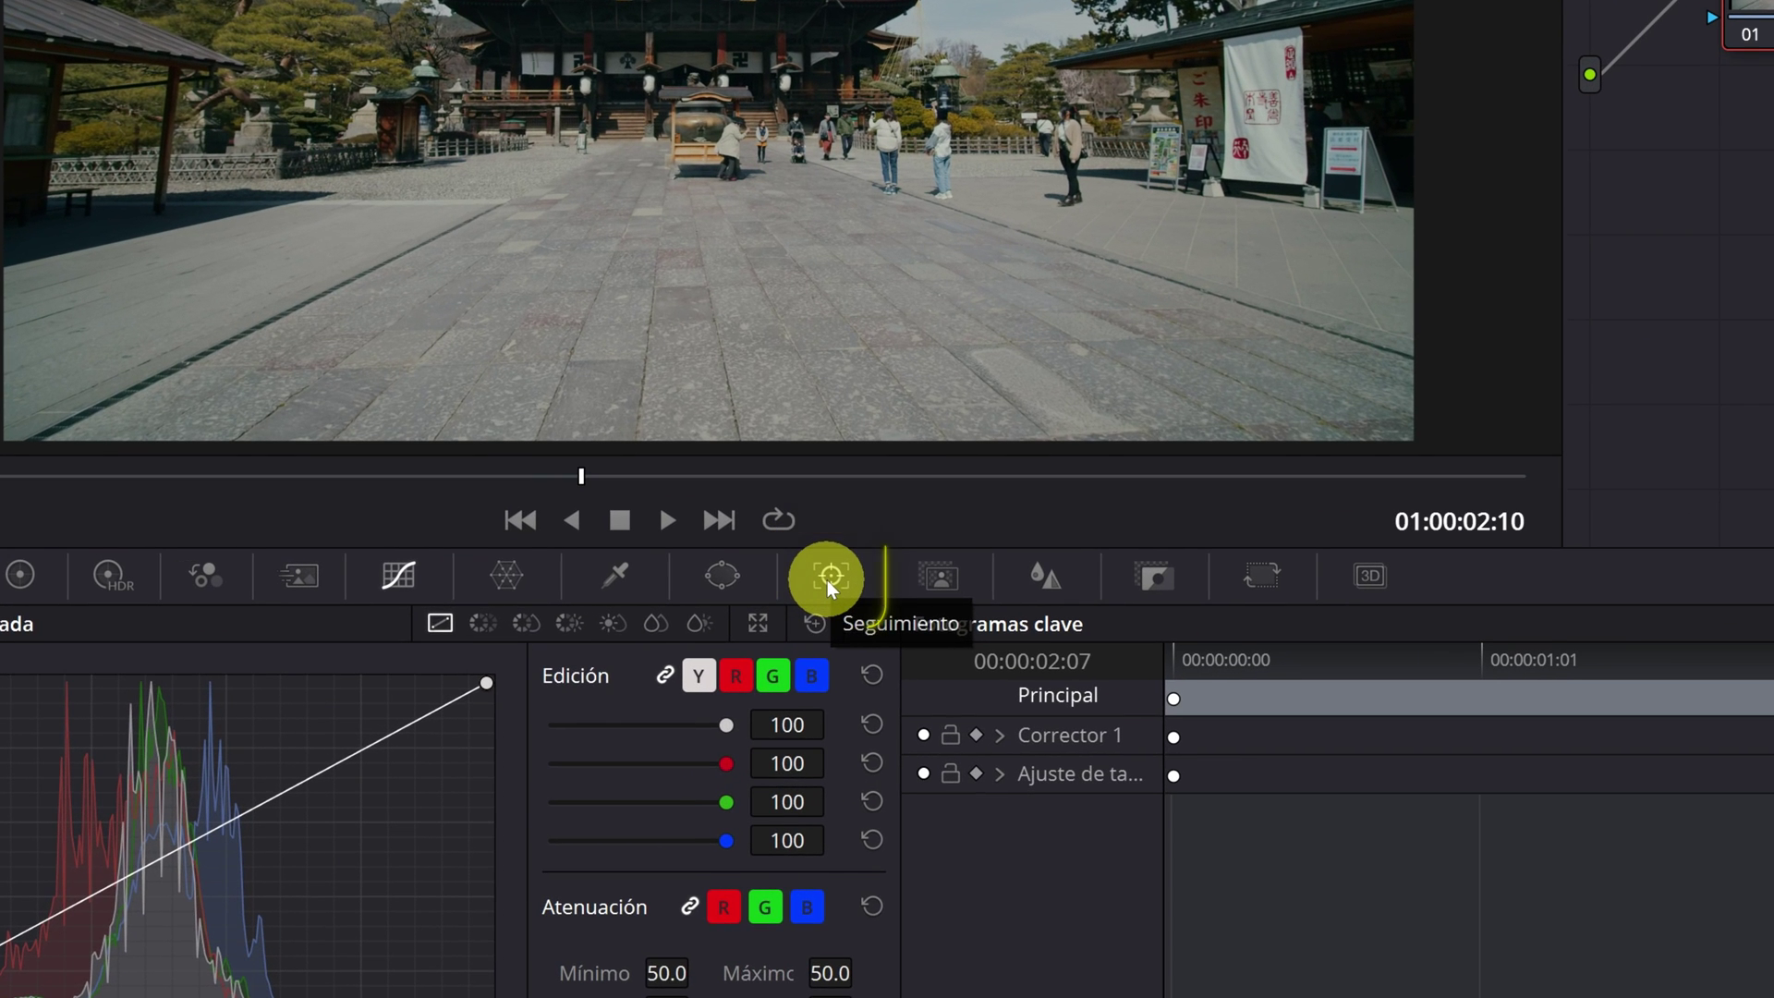
# Open the Seguimiento - Power Window tracker panel for the temple clip on the Color page
pyautogui.click(828, 581)
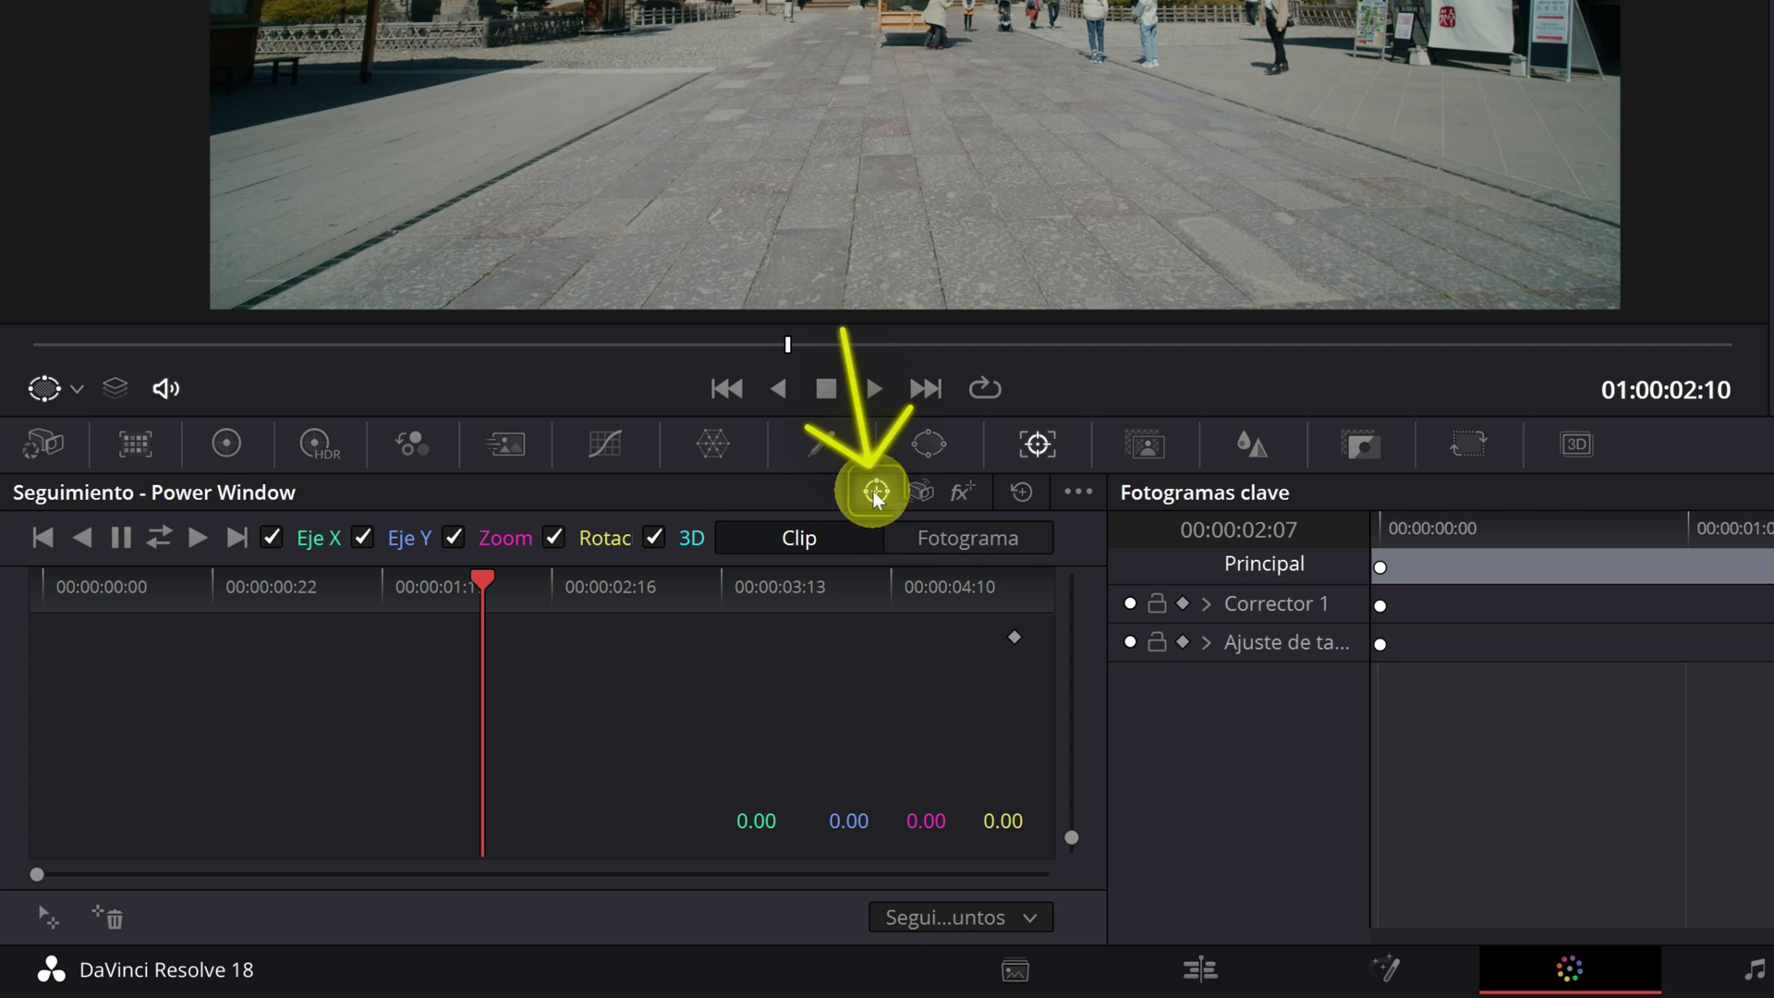
# Put the Color-page tracker in Stabilizer mode, keeping Perspectiva with Zoom enabled
pyautogui.click(920, 492)
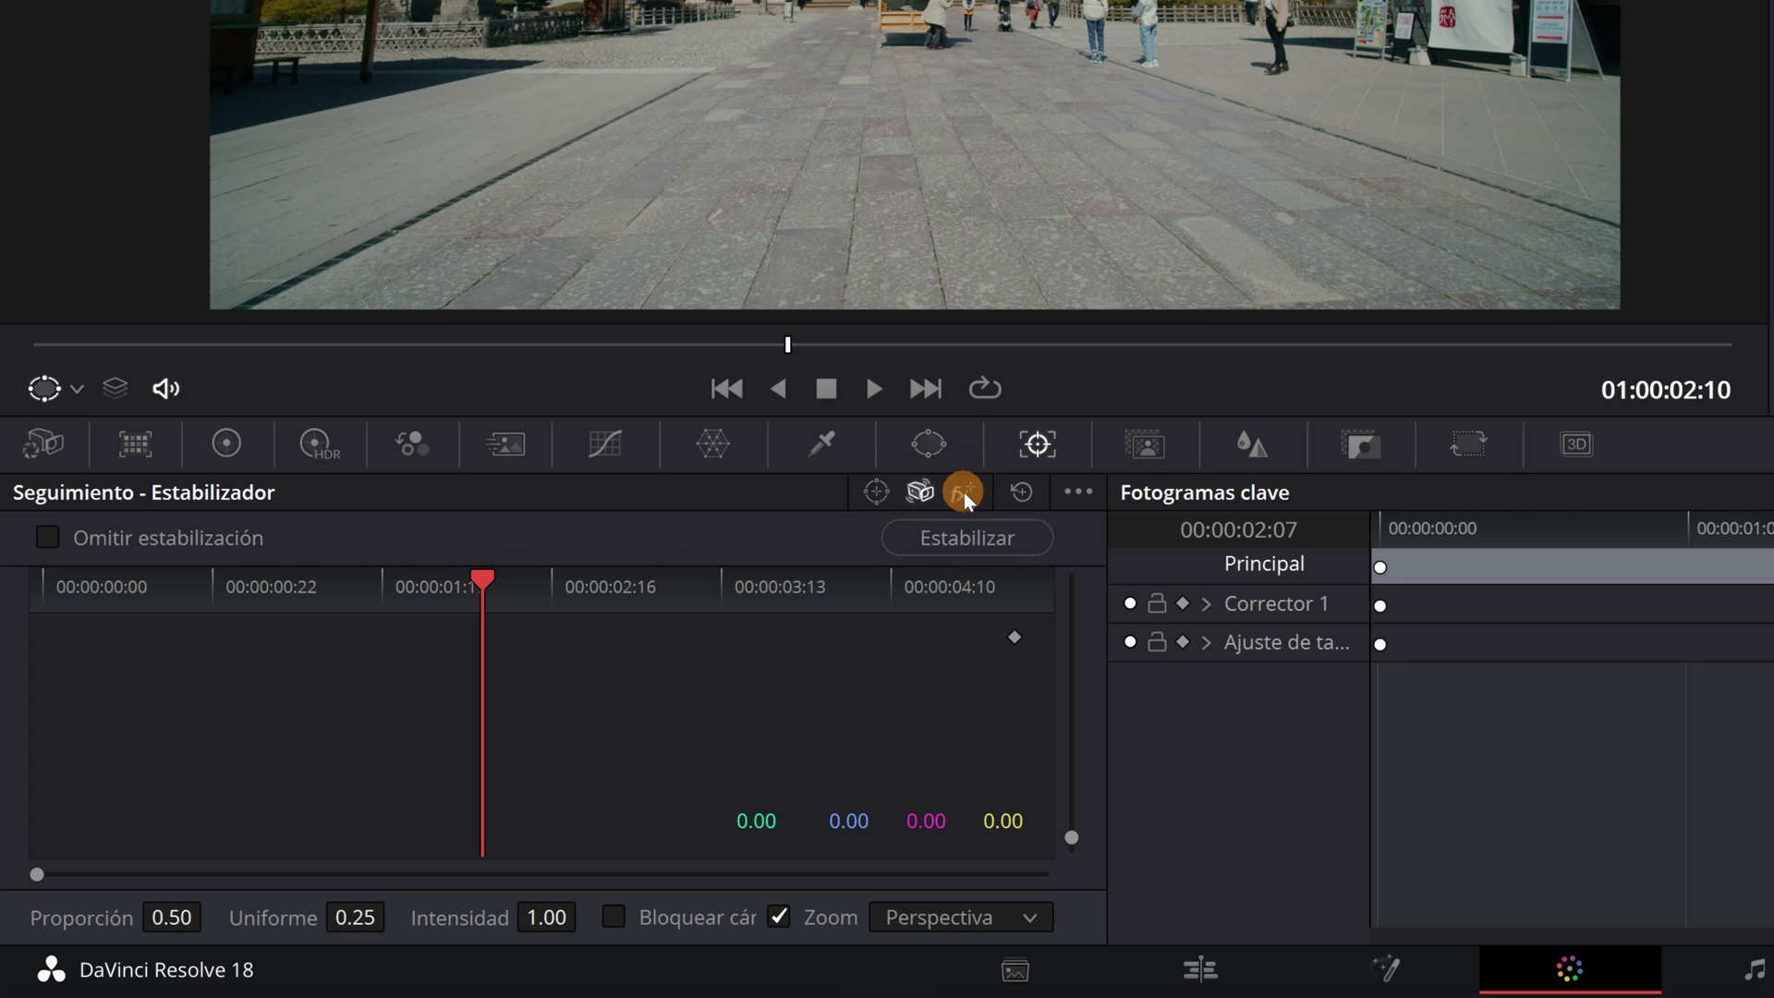
pyautogui.click(961, 491)
pyautogui.click(871, 492)
pyautogui.click(920, 492)
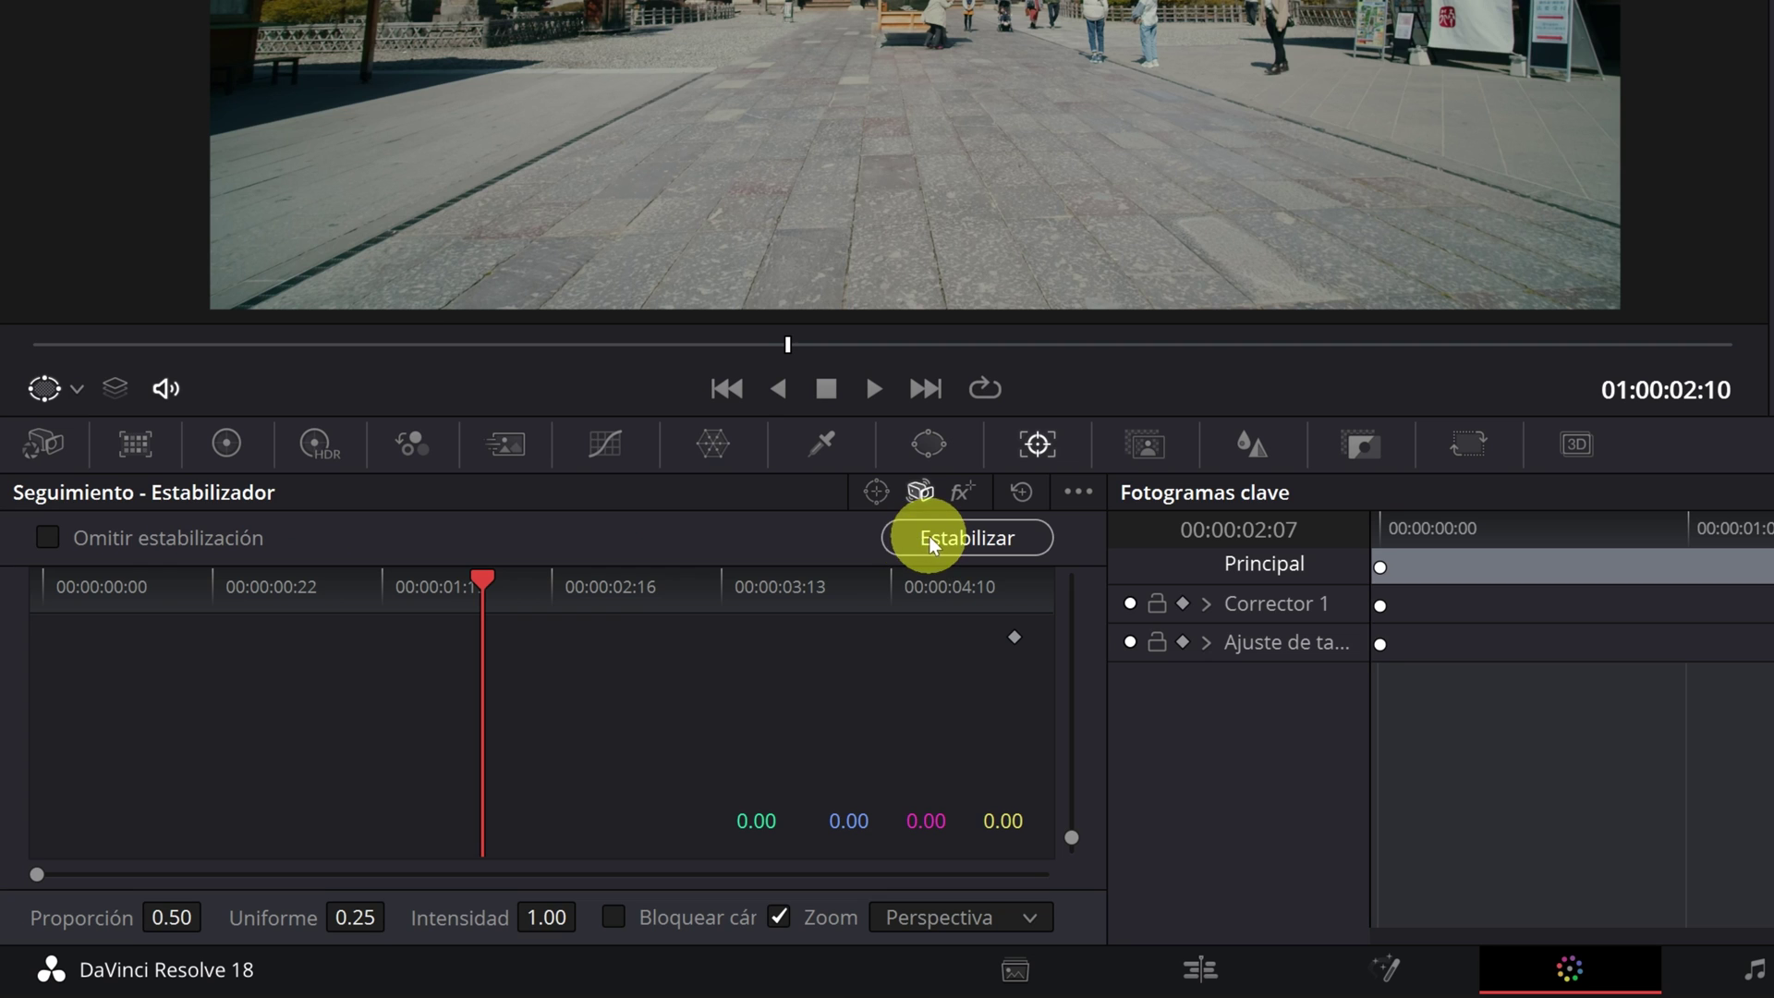
pyautogui.click(1028, 917)
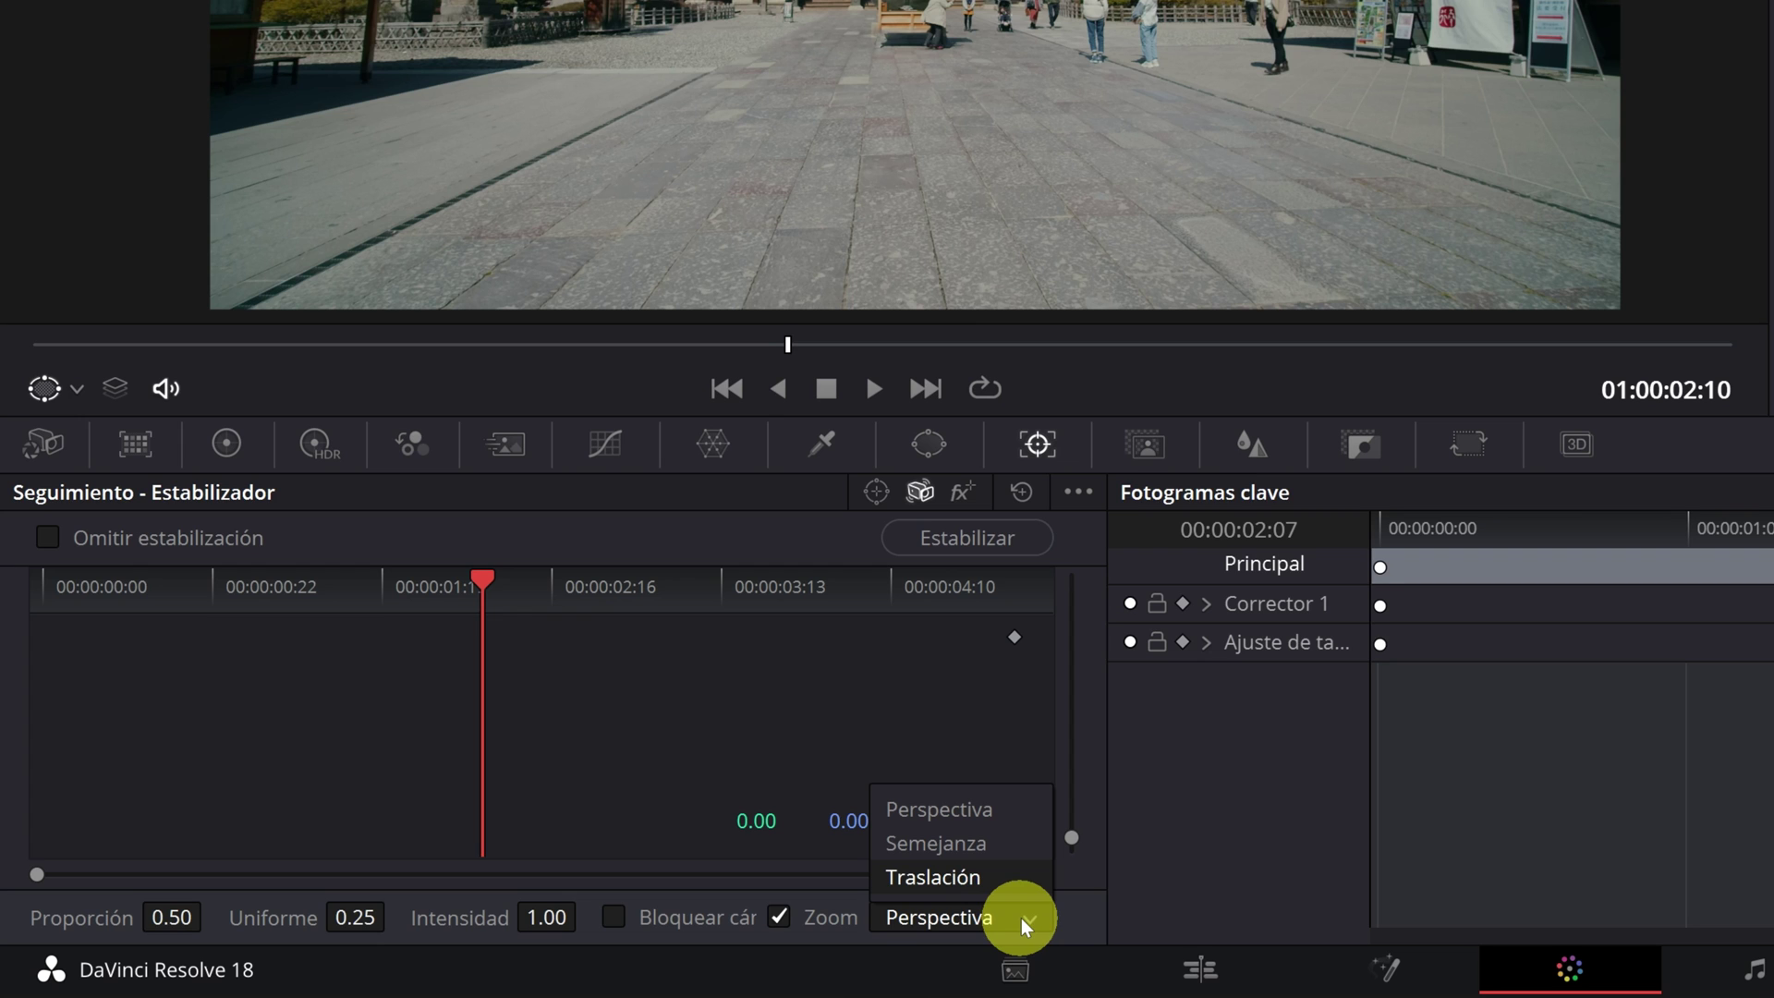
pyautogui.click(972, 915)
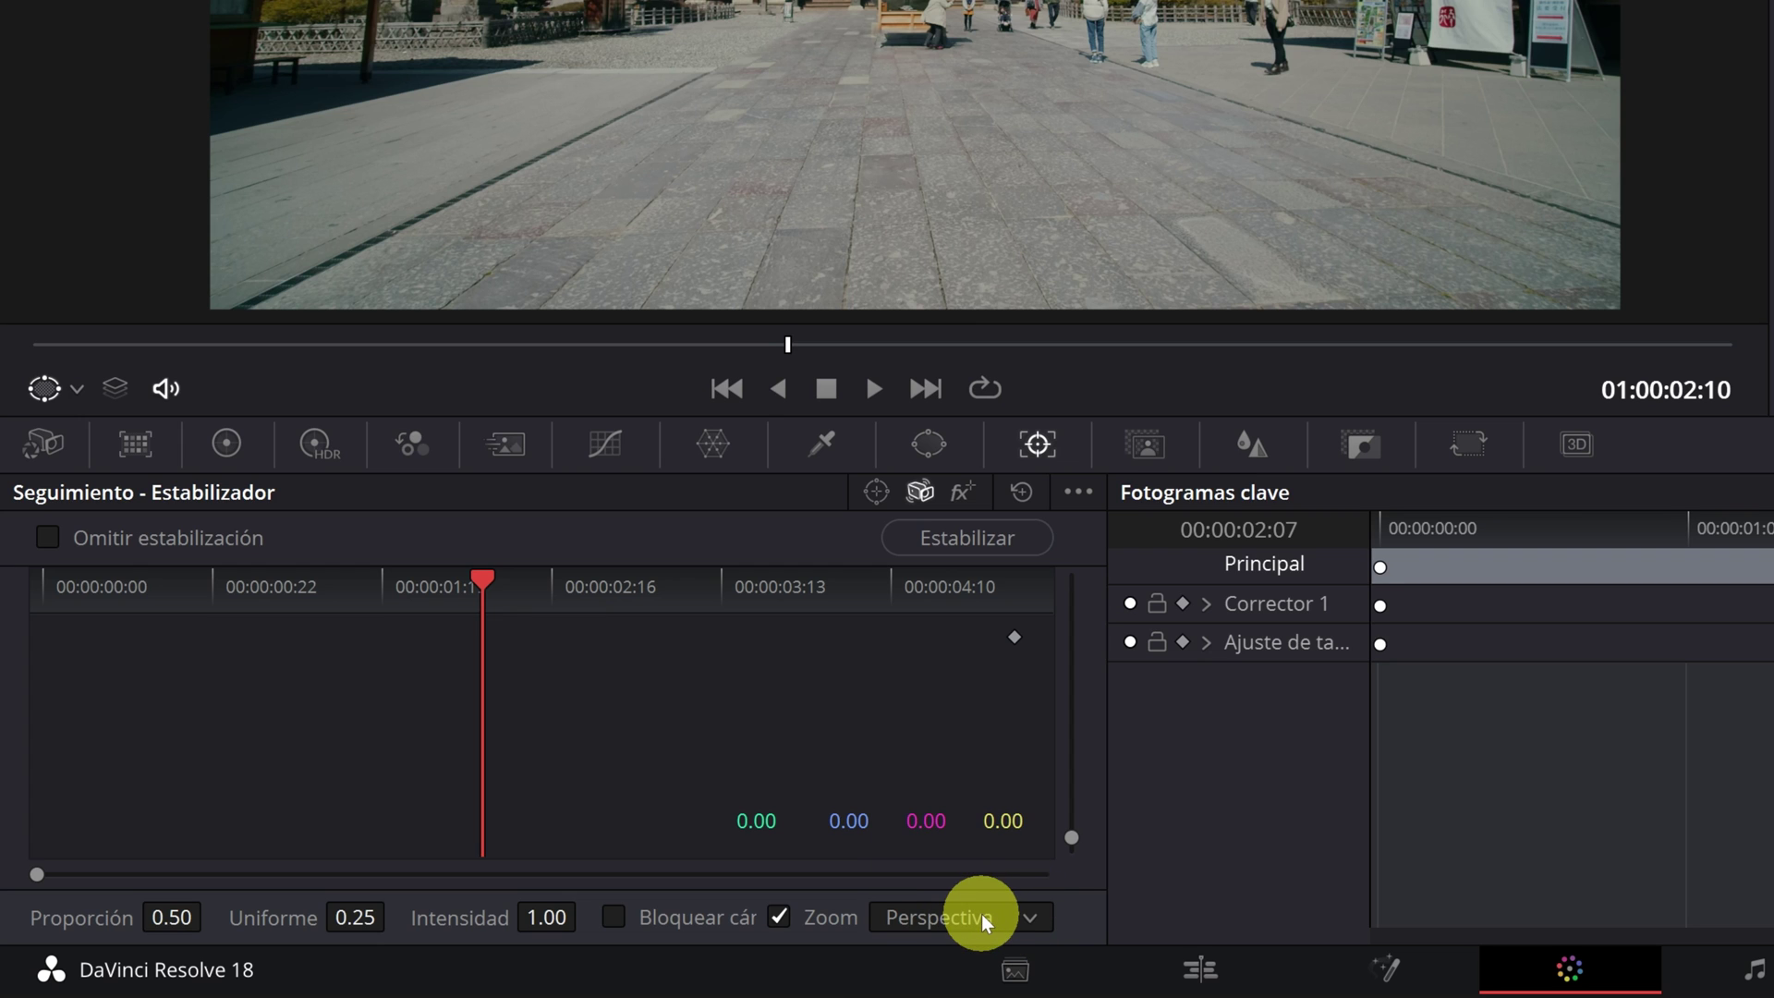
# Switch to Estabilizador clásico and set tracking to Seguimiento de nube de puntos
pyautogui.click(1079, 492)
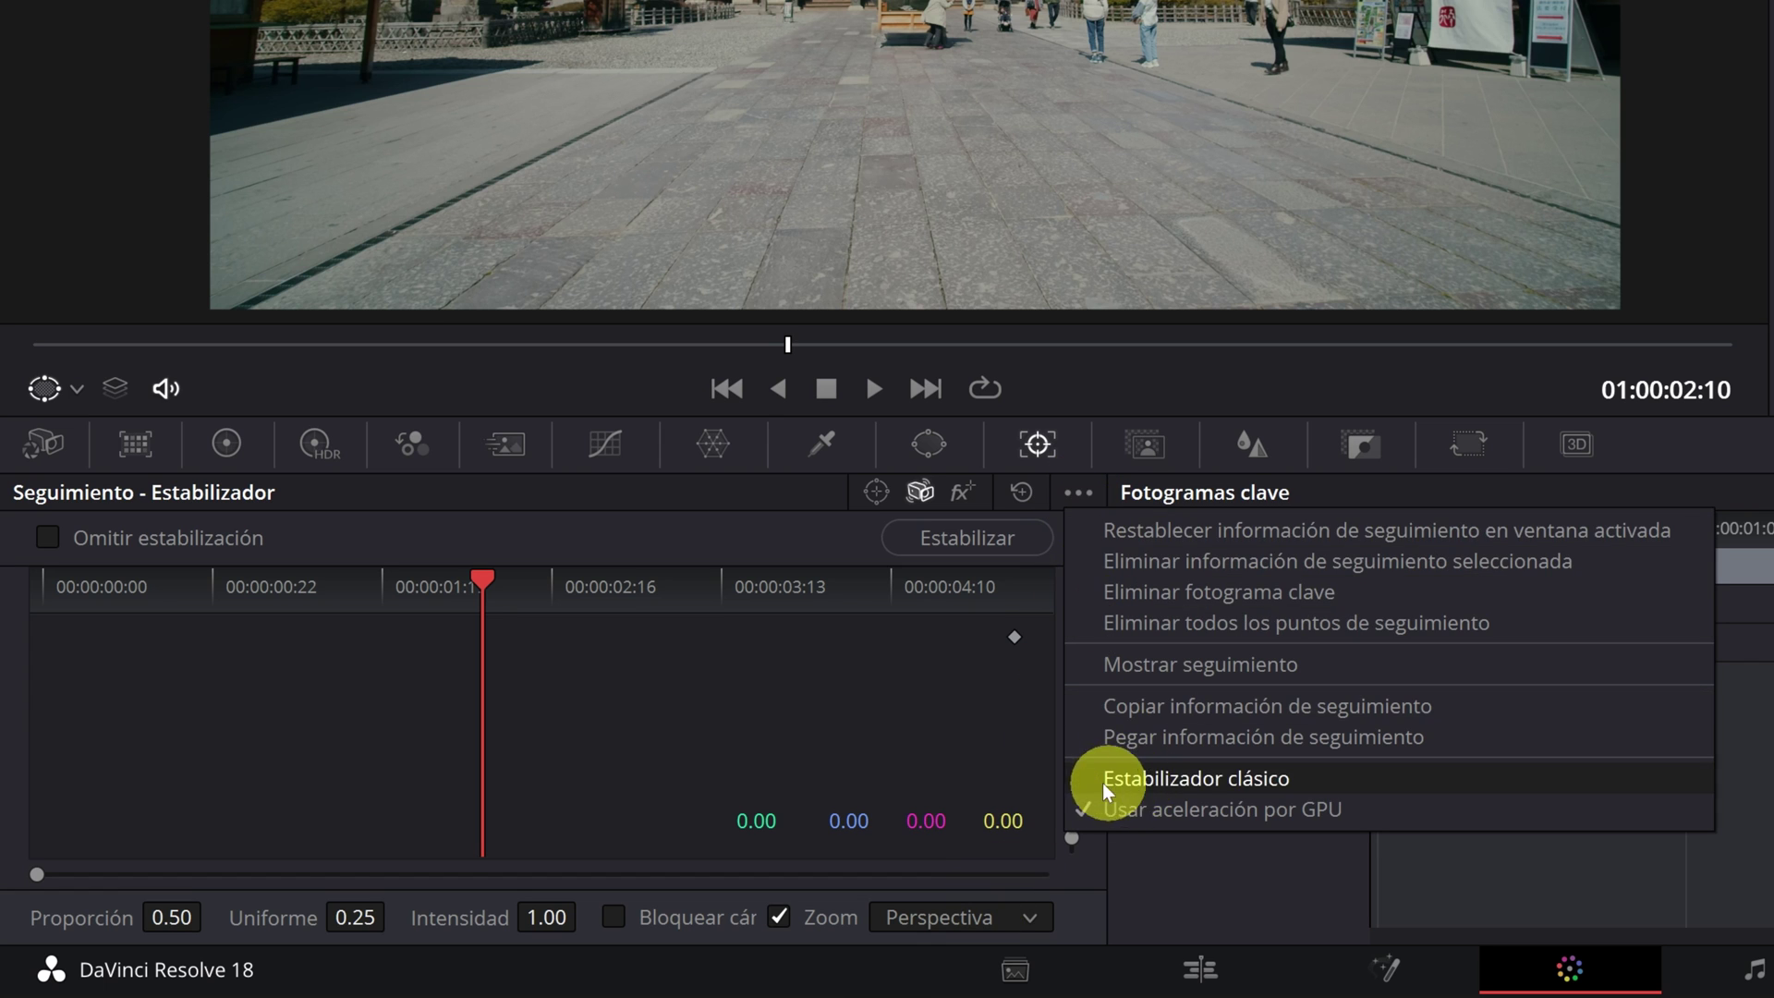
pyautogui.click(1197, 784)
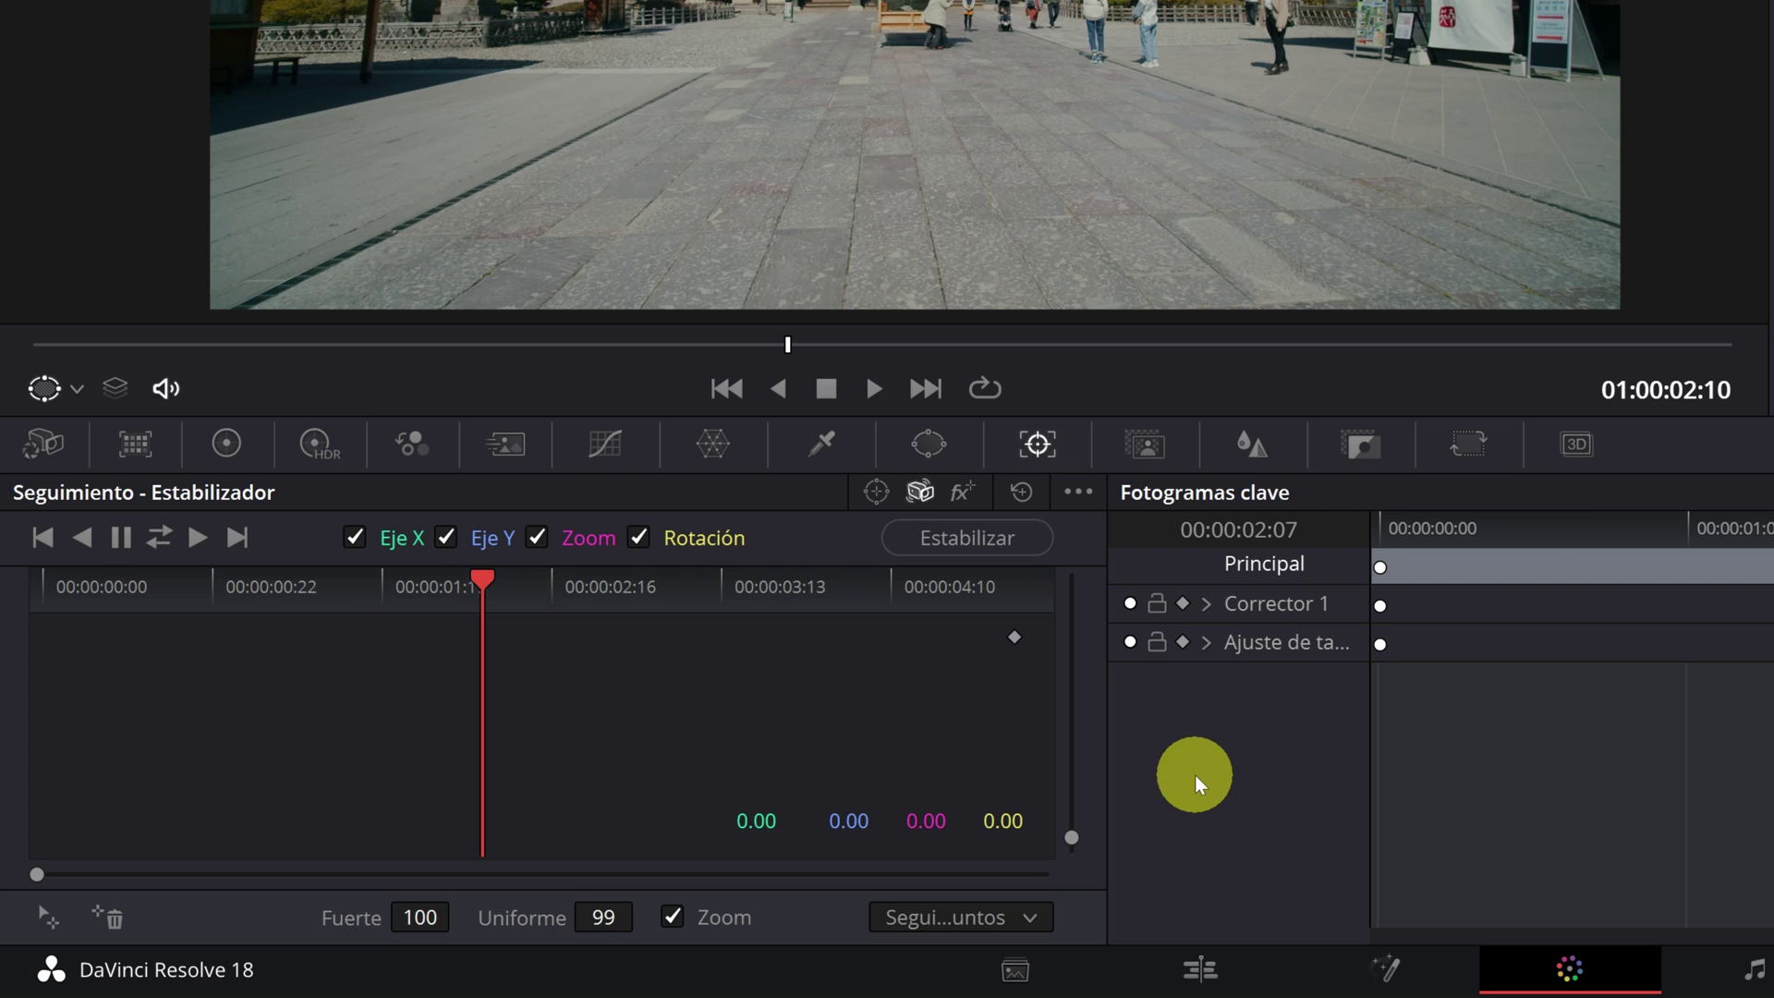
pyautogui.click(1028, 916)
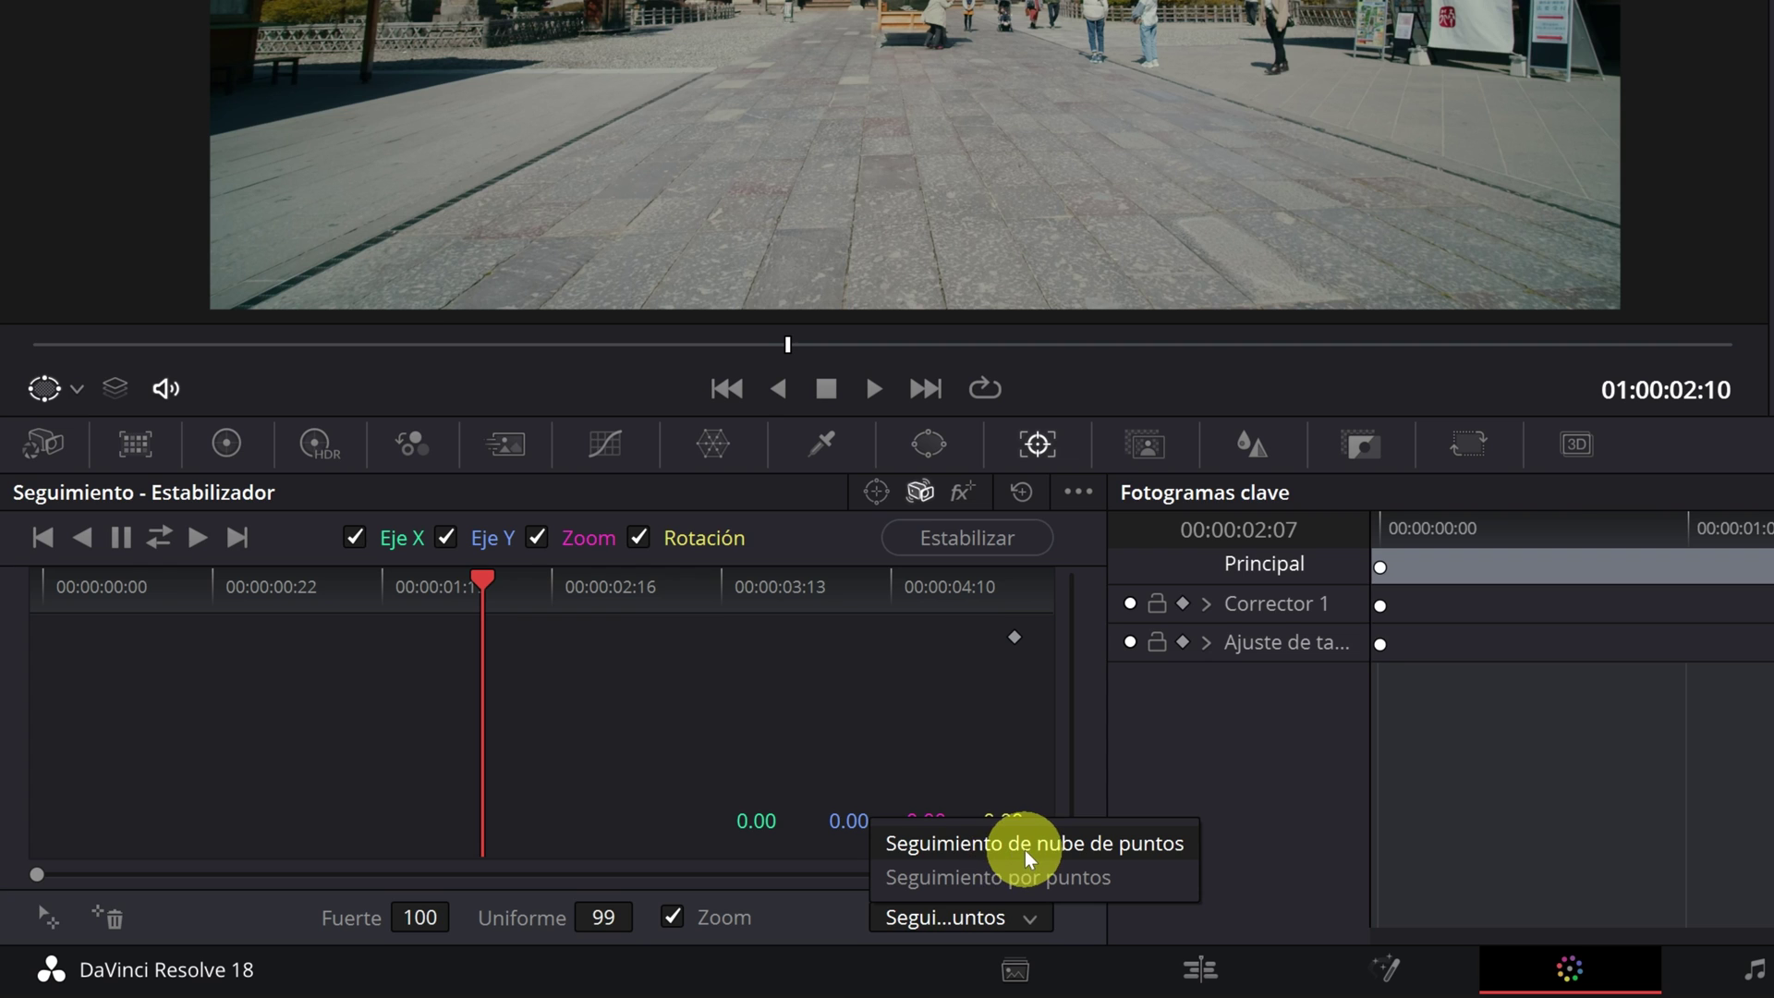
pyautogui.click(999, 846)
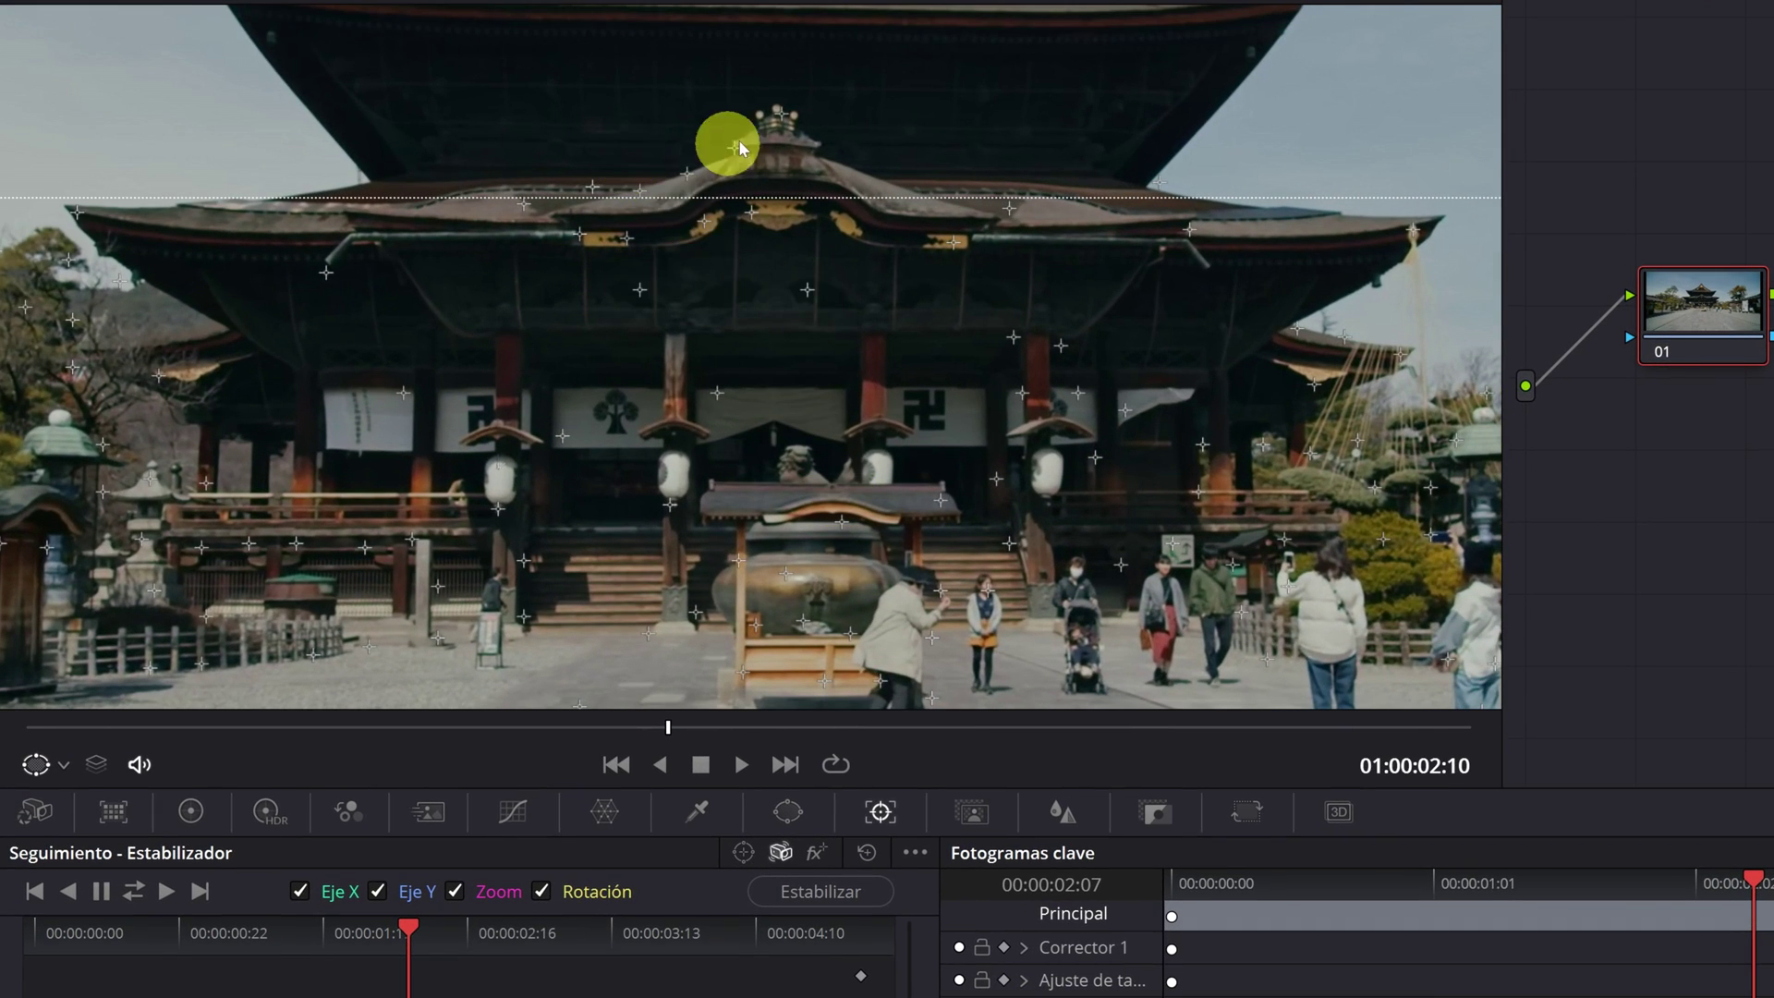
# Zoom the viewer out to fit and delete all tracking points from the temple clip
pyautogui.scroll(-4, 779, 426)
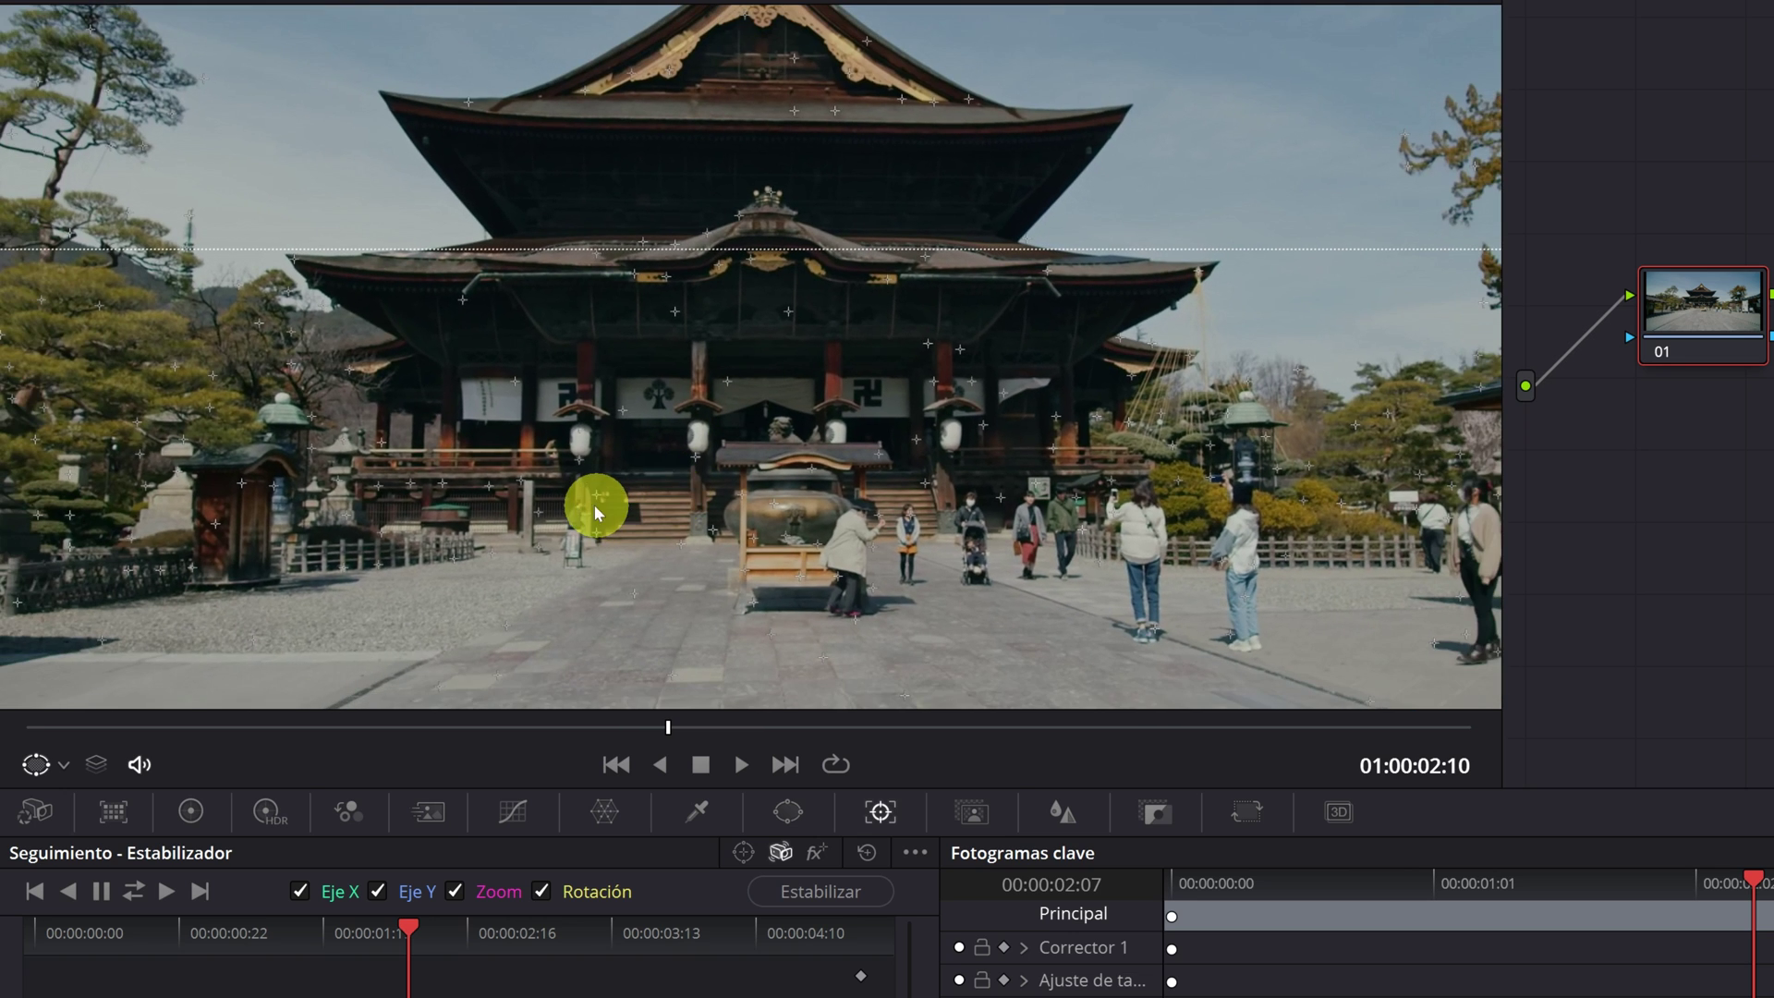
pyautogui.scroll(-1, 363, 468)
pyautogui.scroll(-2, 611, 440)
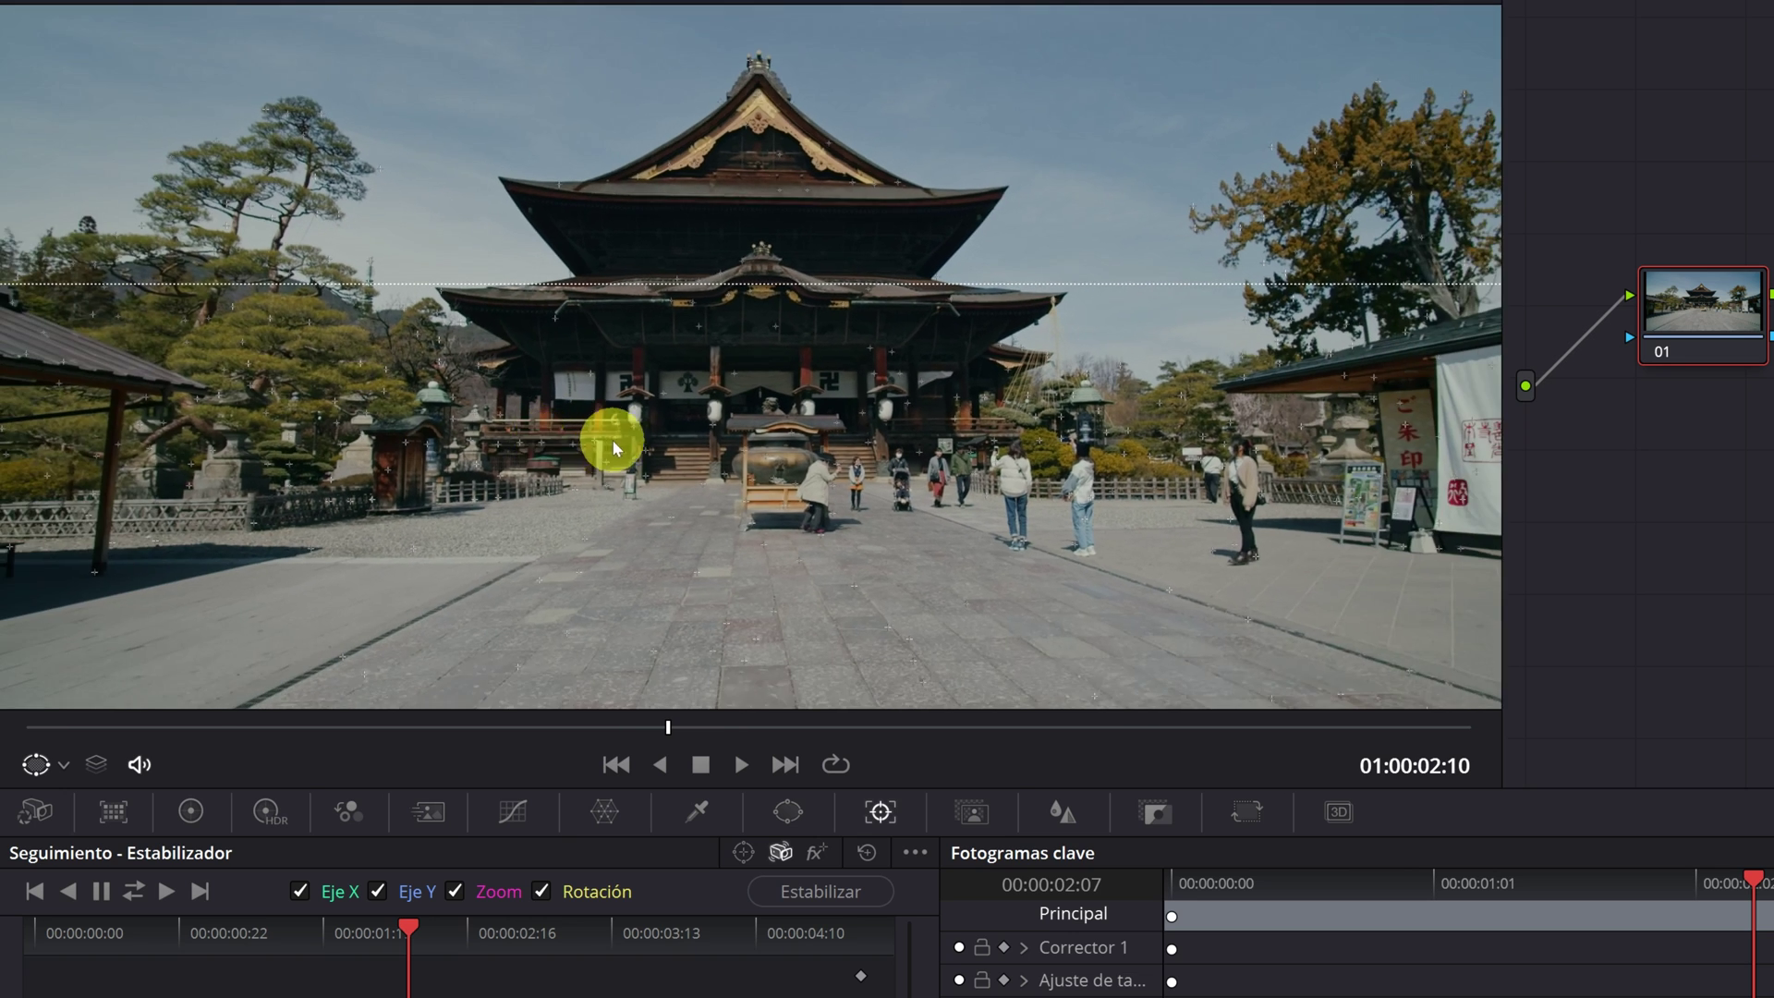
pyautogui.scroll(-2, 652, 457)
pyautogui.scroll(-1, 652, 456)
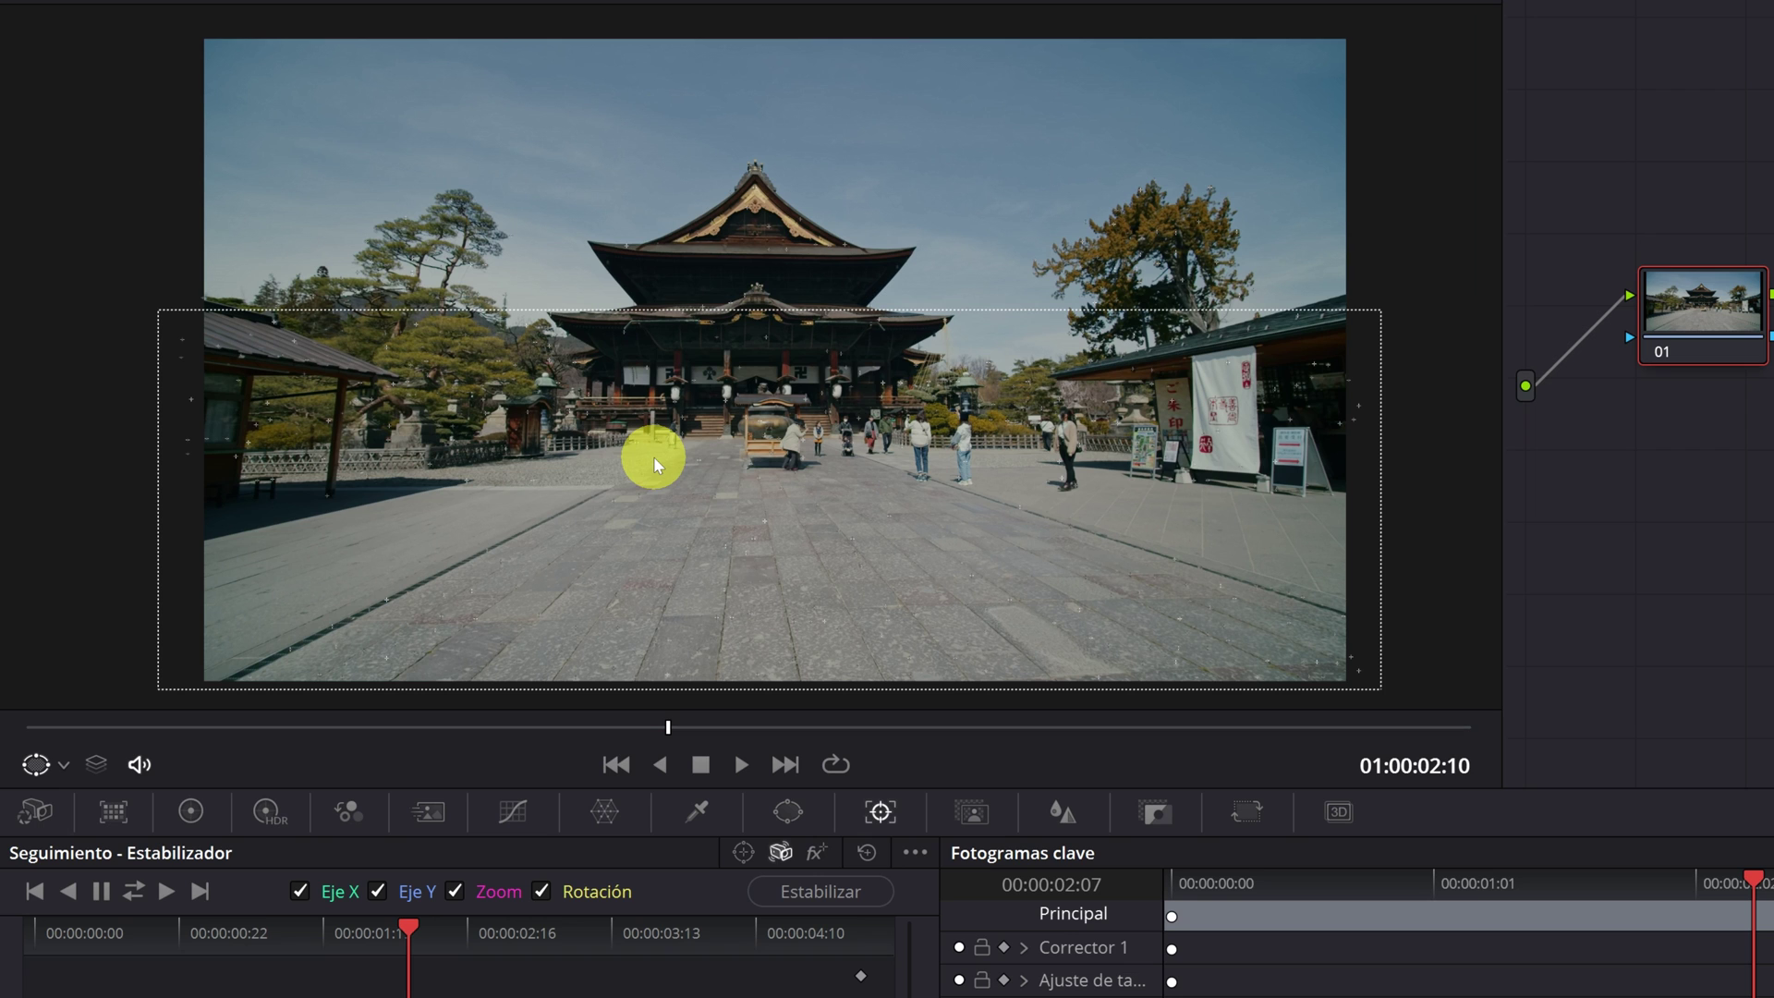
pyautogui.click(869, 858)
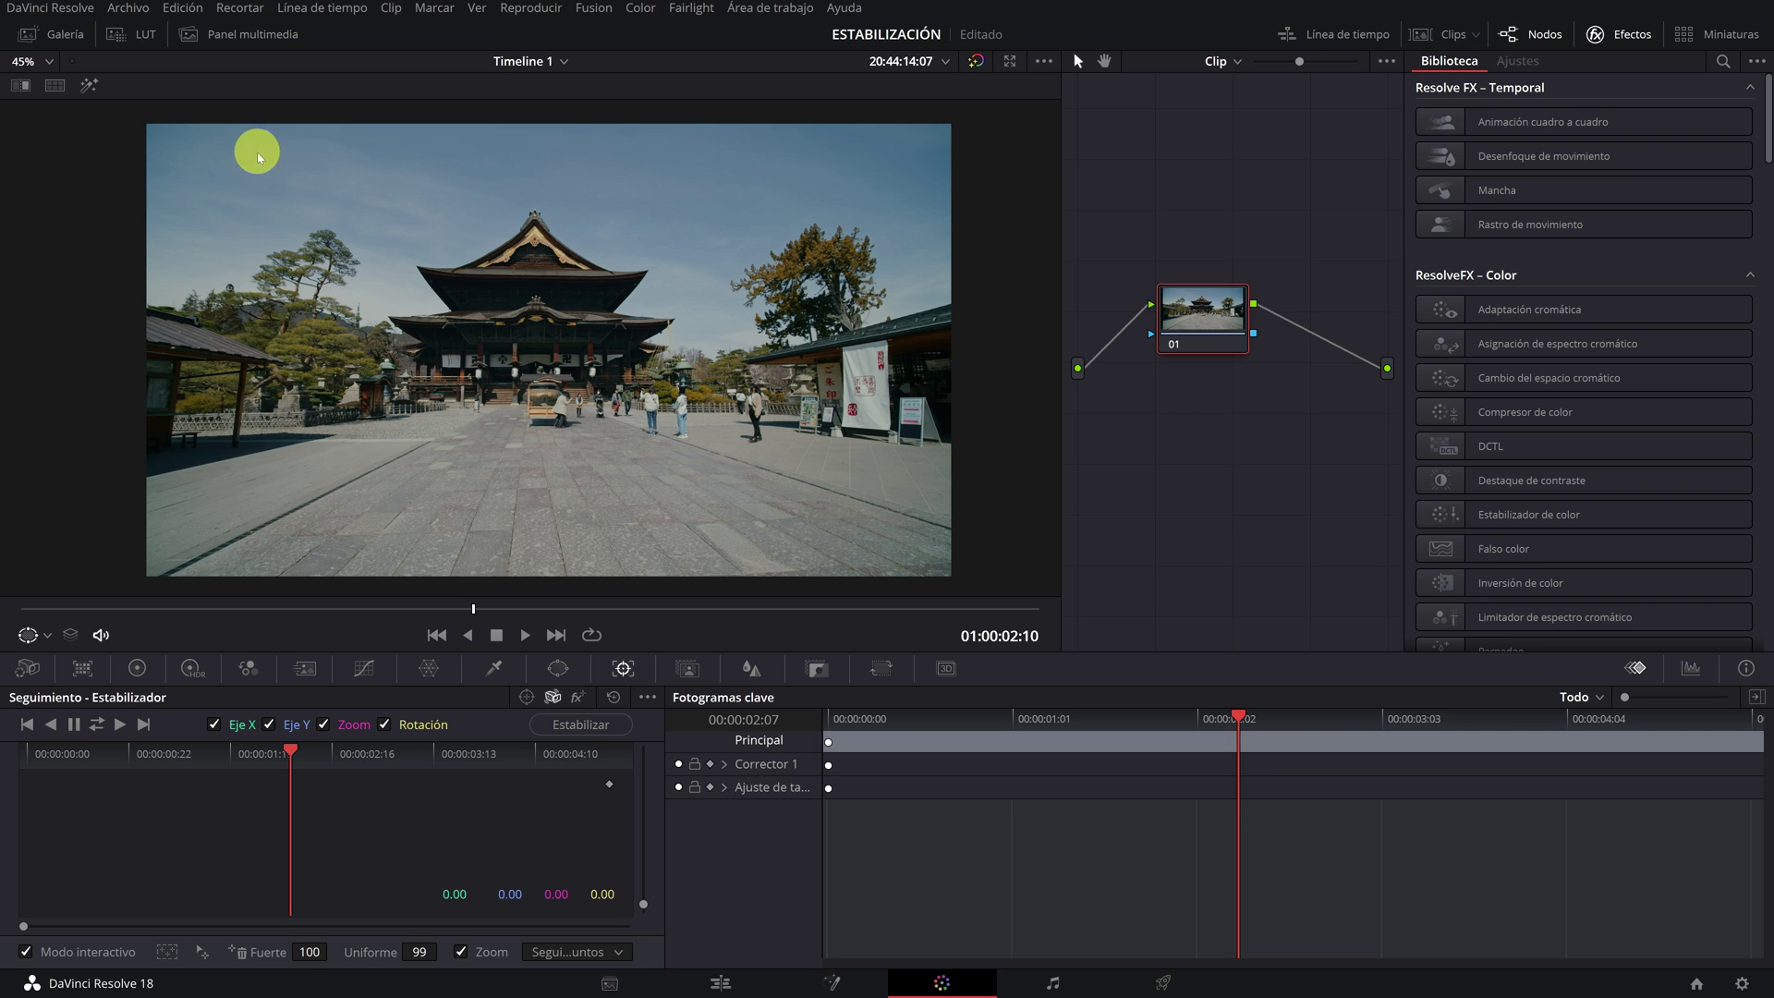
# Try feature regions over the upper image and the plaza, then discard both
pyautogui.moveTo(166, 137); pyautogui.dragTo(923, 301)
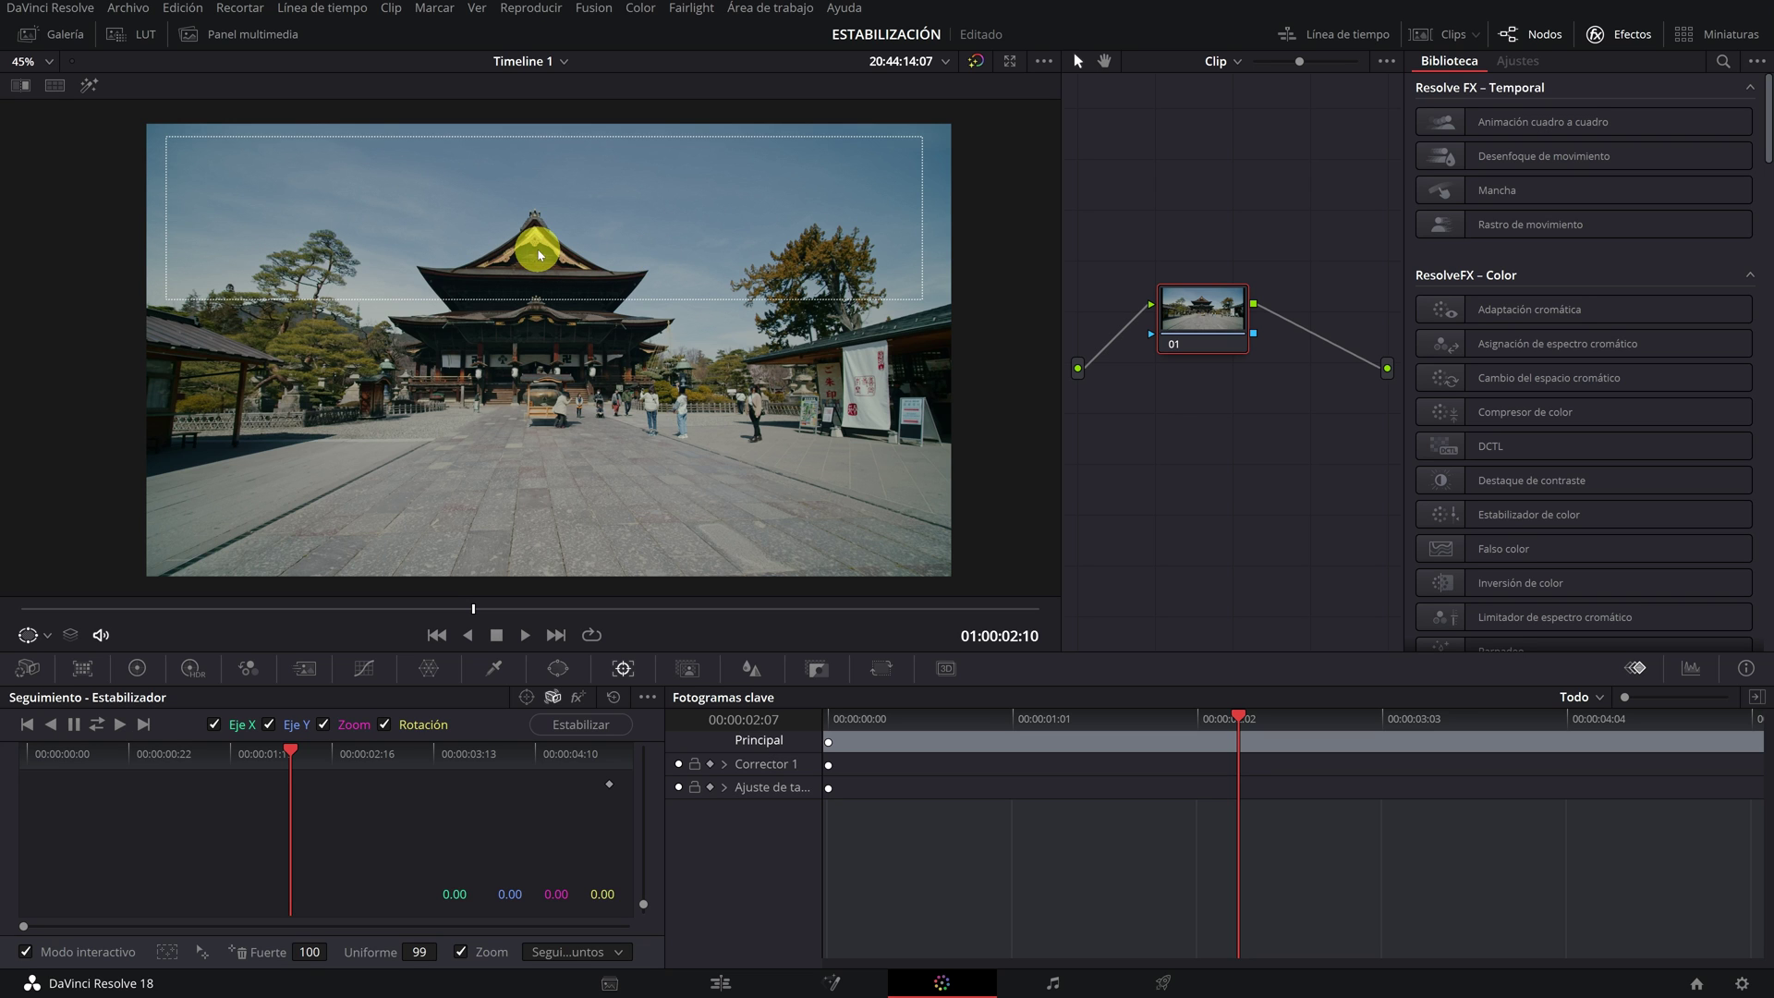
pyautogui.click(303, 351)
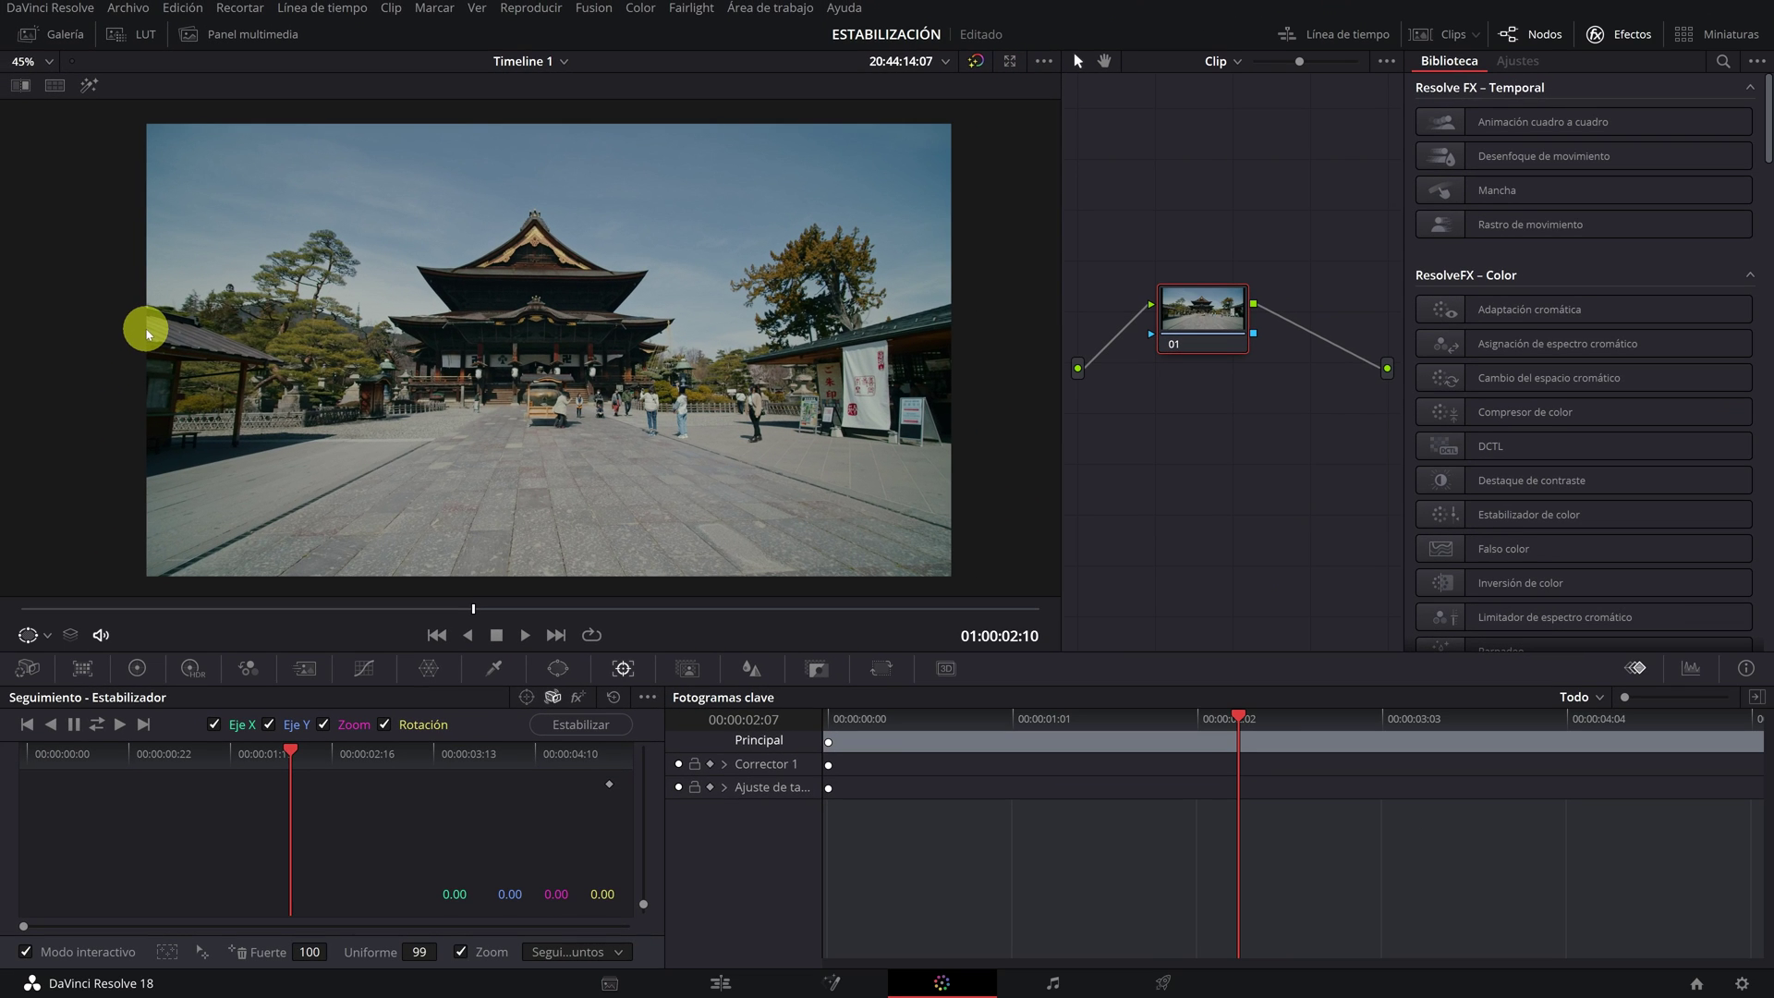
pyautogui.moveTo(145, 328)
pyautogui.mouseDown()
pyautogui.moveTo(852, 500)
pyautogui.moveTo(952, 575)
pyautogui.mouseUp()
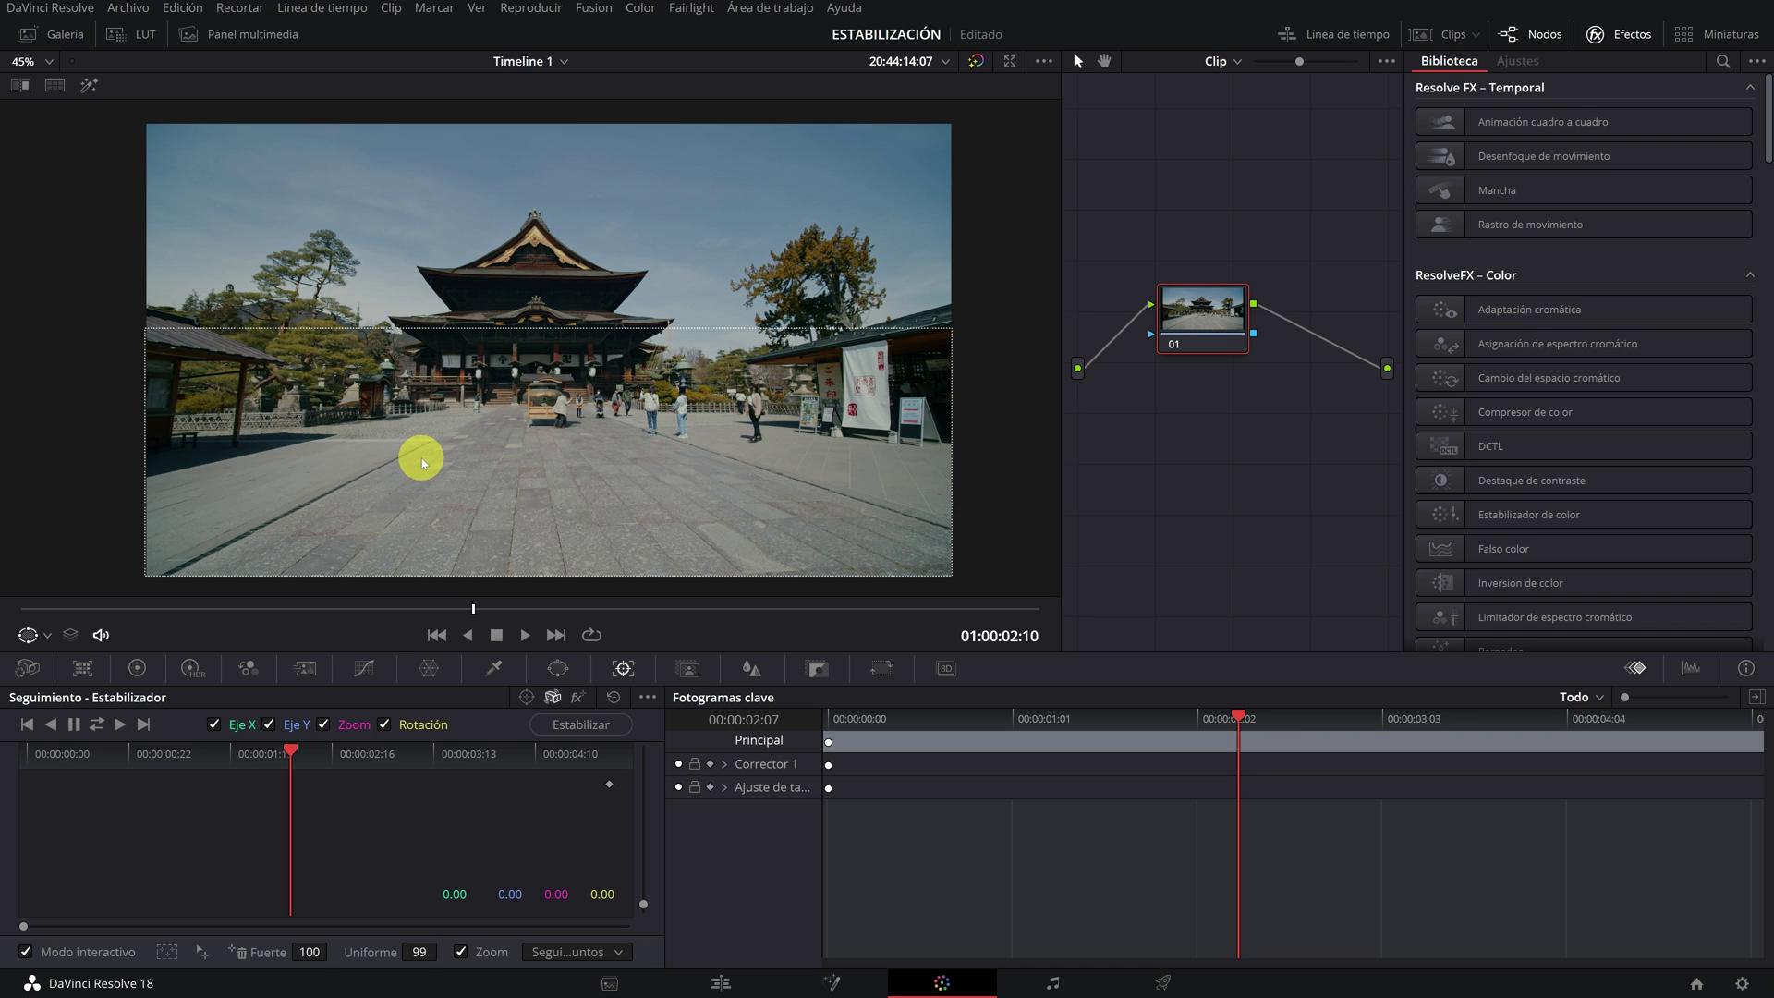
pyautogui.click(499, 308)
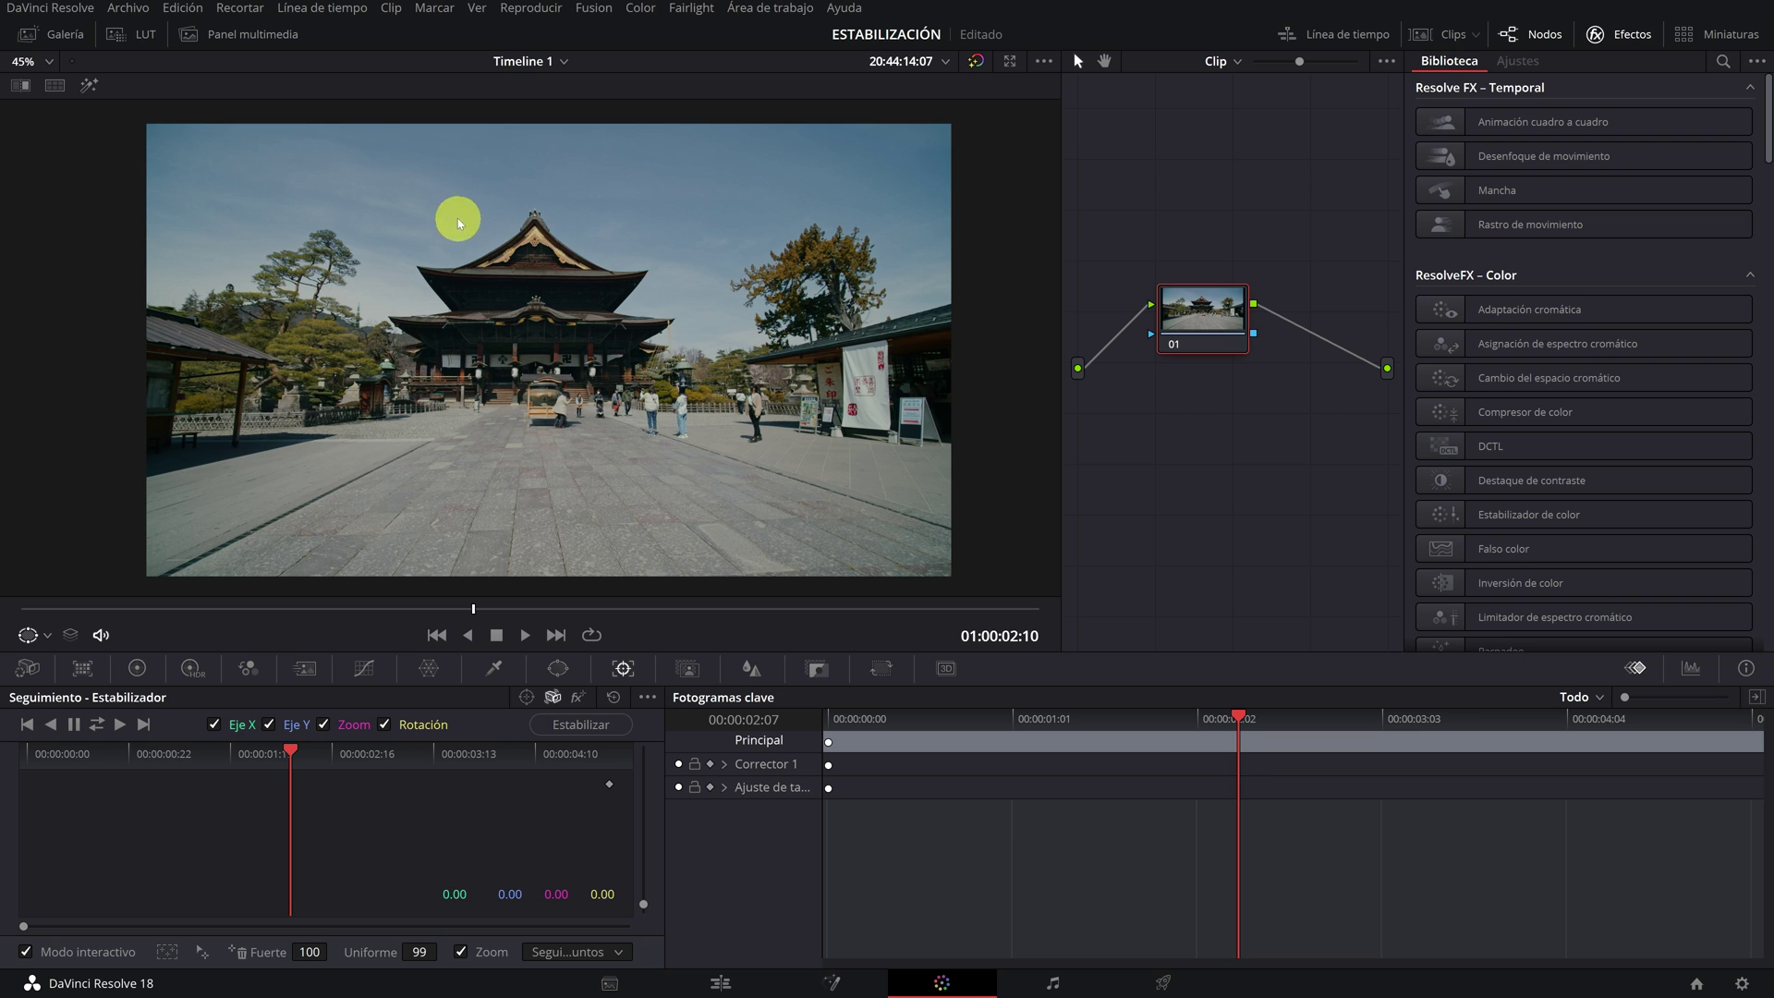
# Outline the temple's upper roof and insert tracking feature points inside it
pyautogui.moveTo(431, 203); pyautogui.dragTo(639, 310)
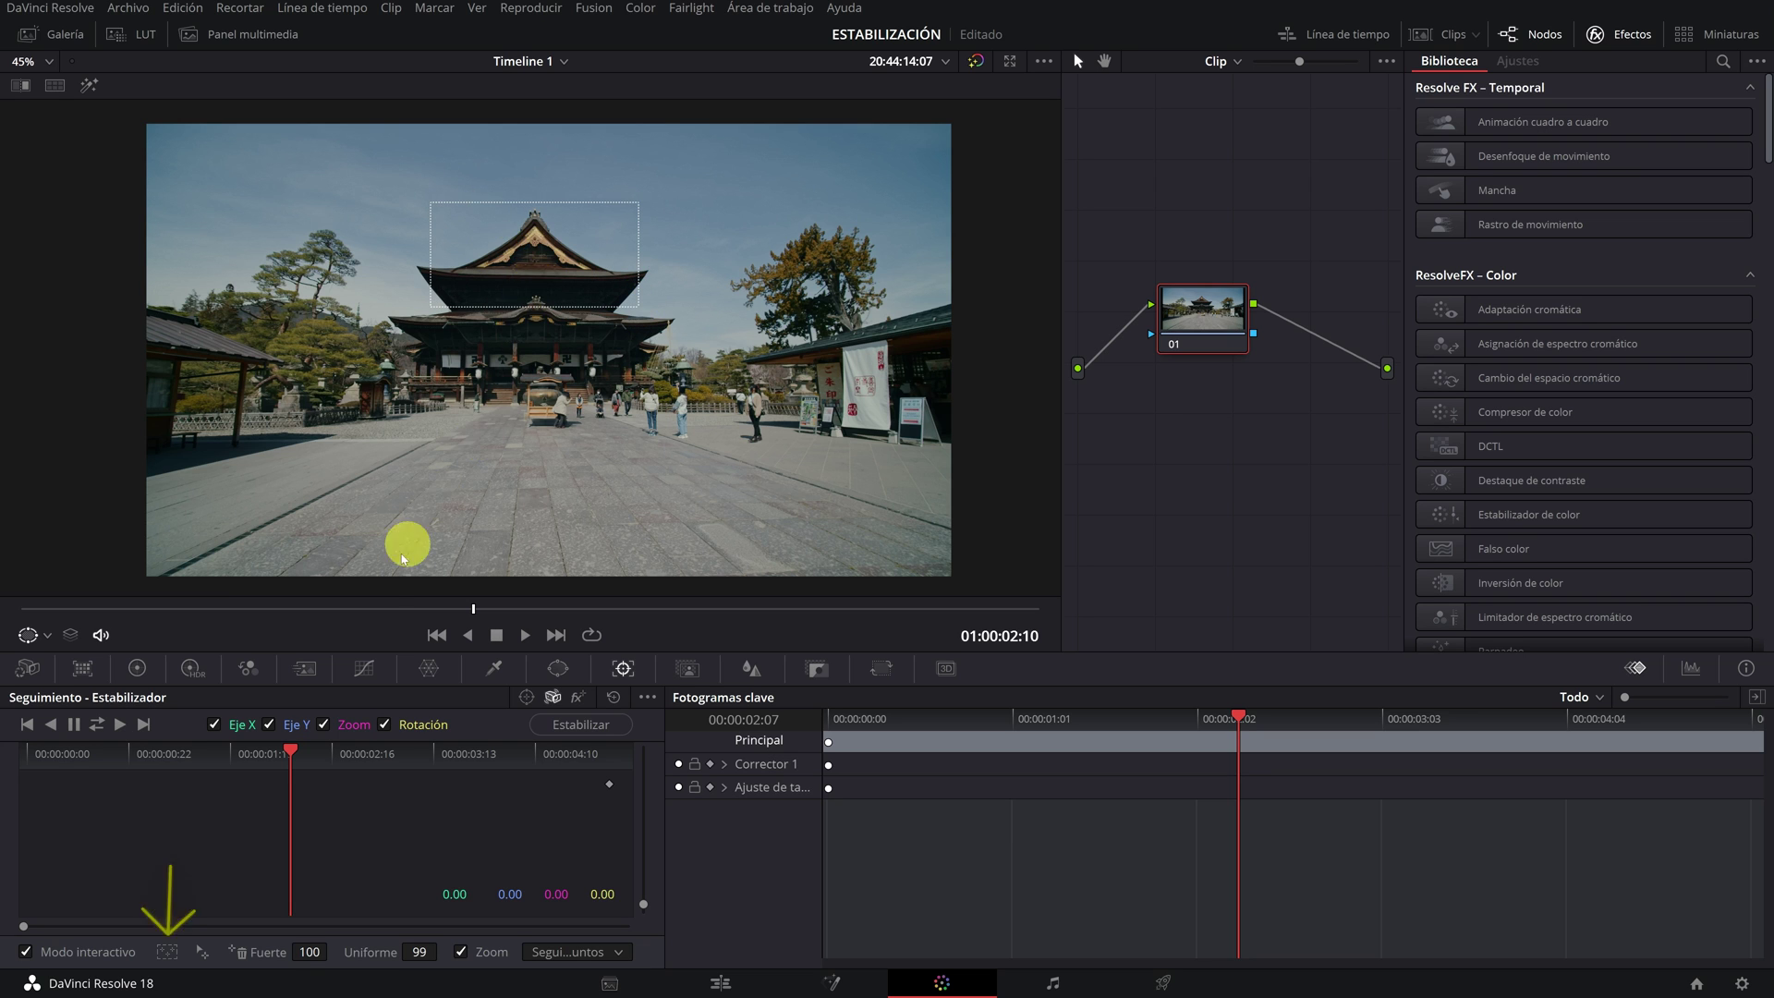
pyautogui.click(167, 952)
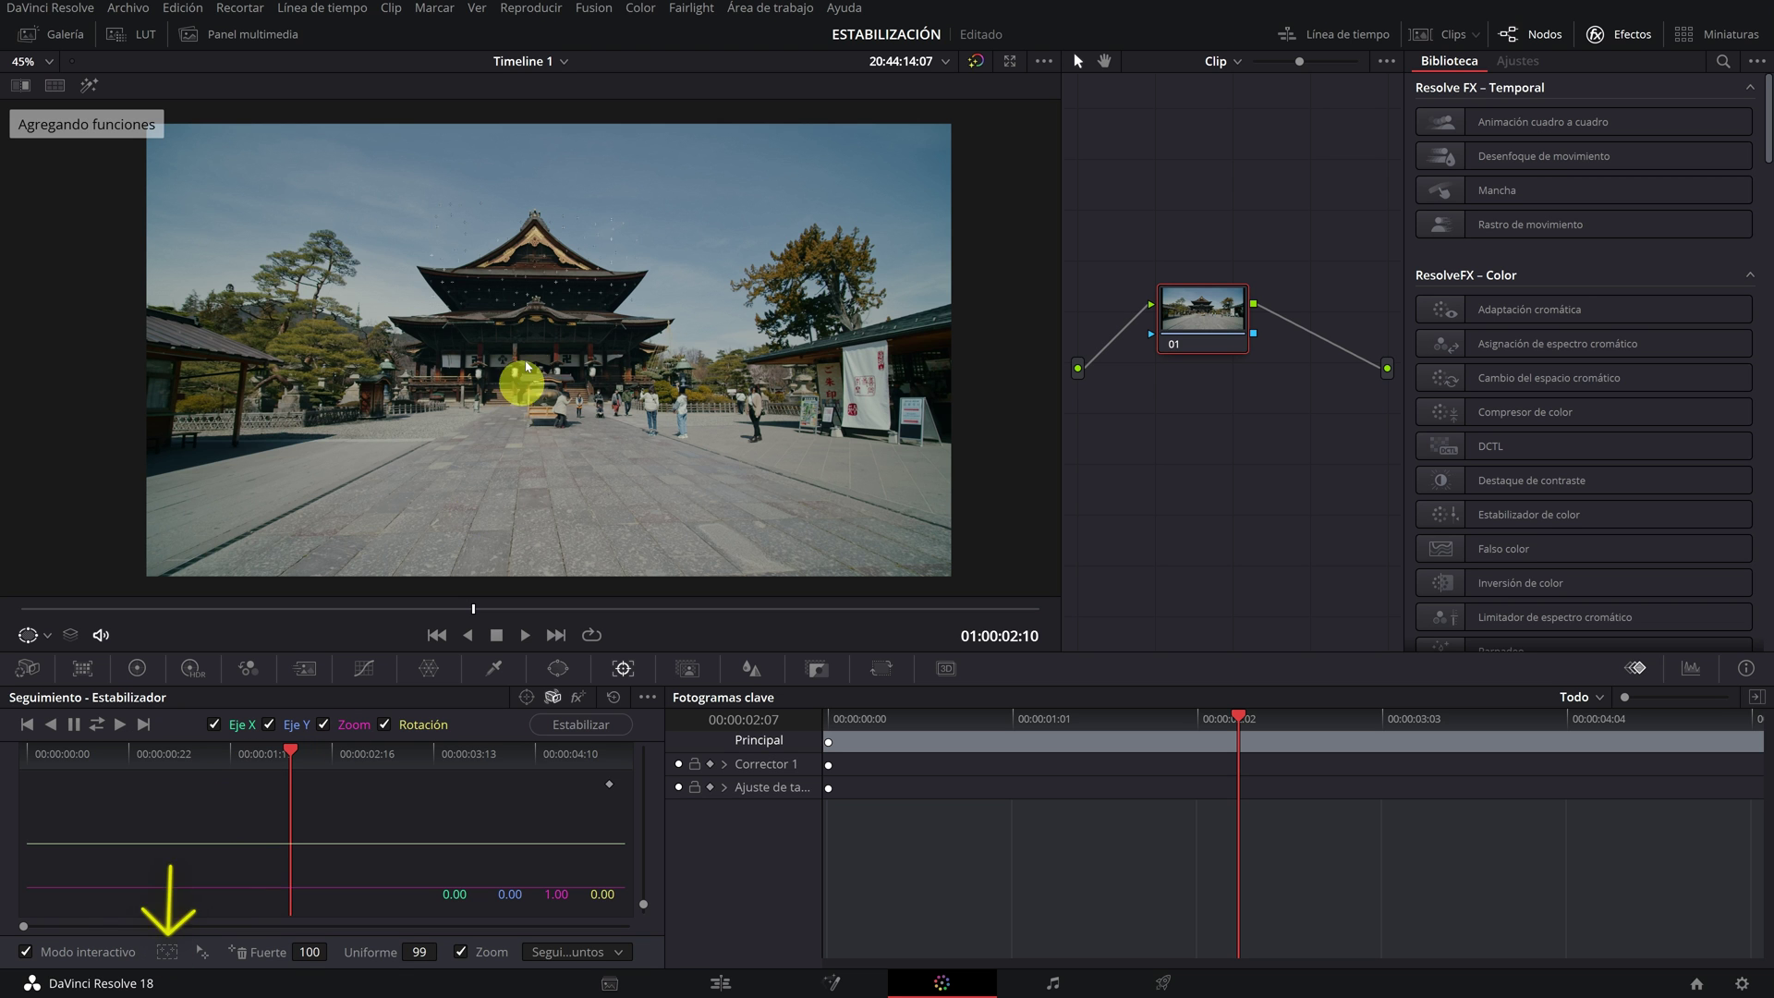
pyautogui.scroll(5, 542, 265)
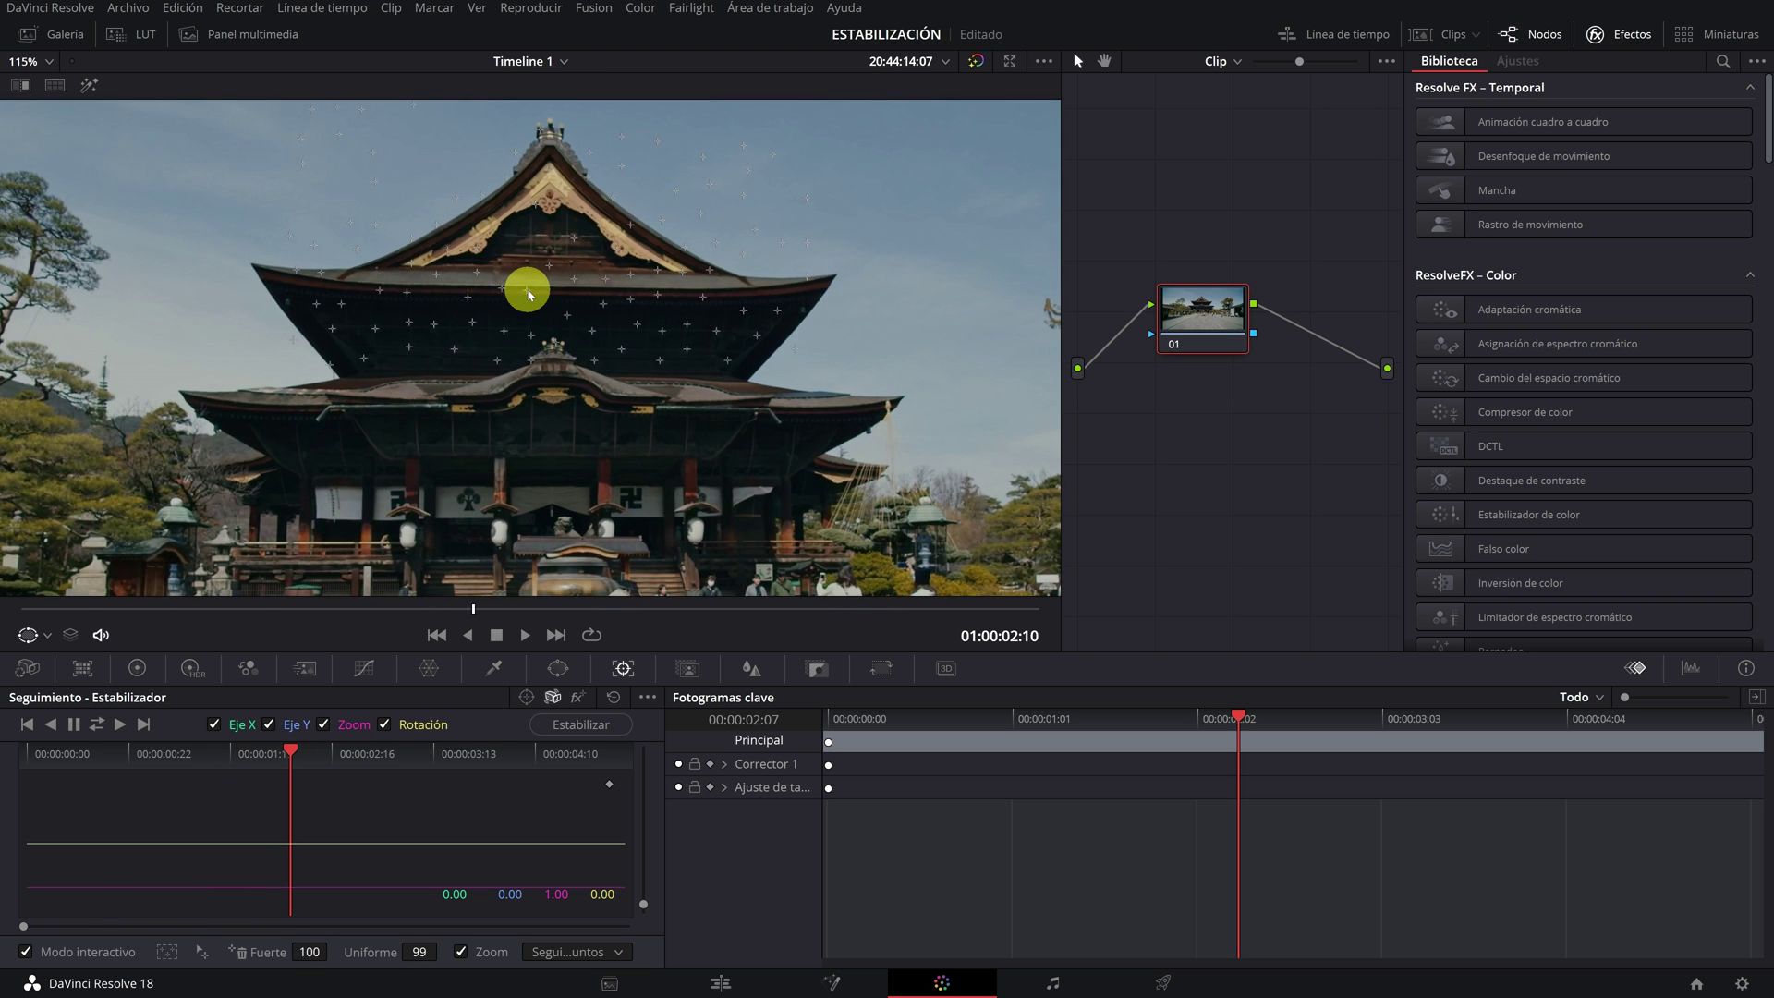
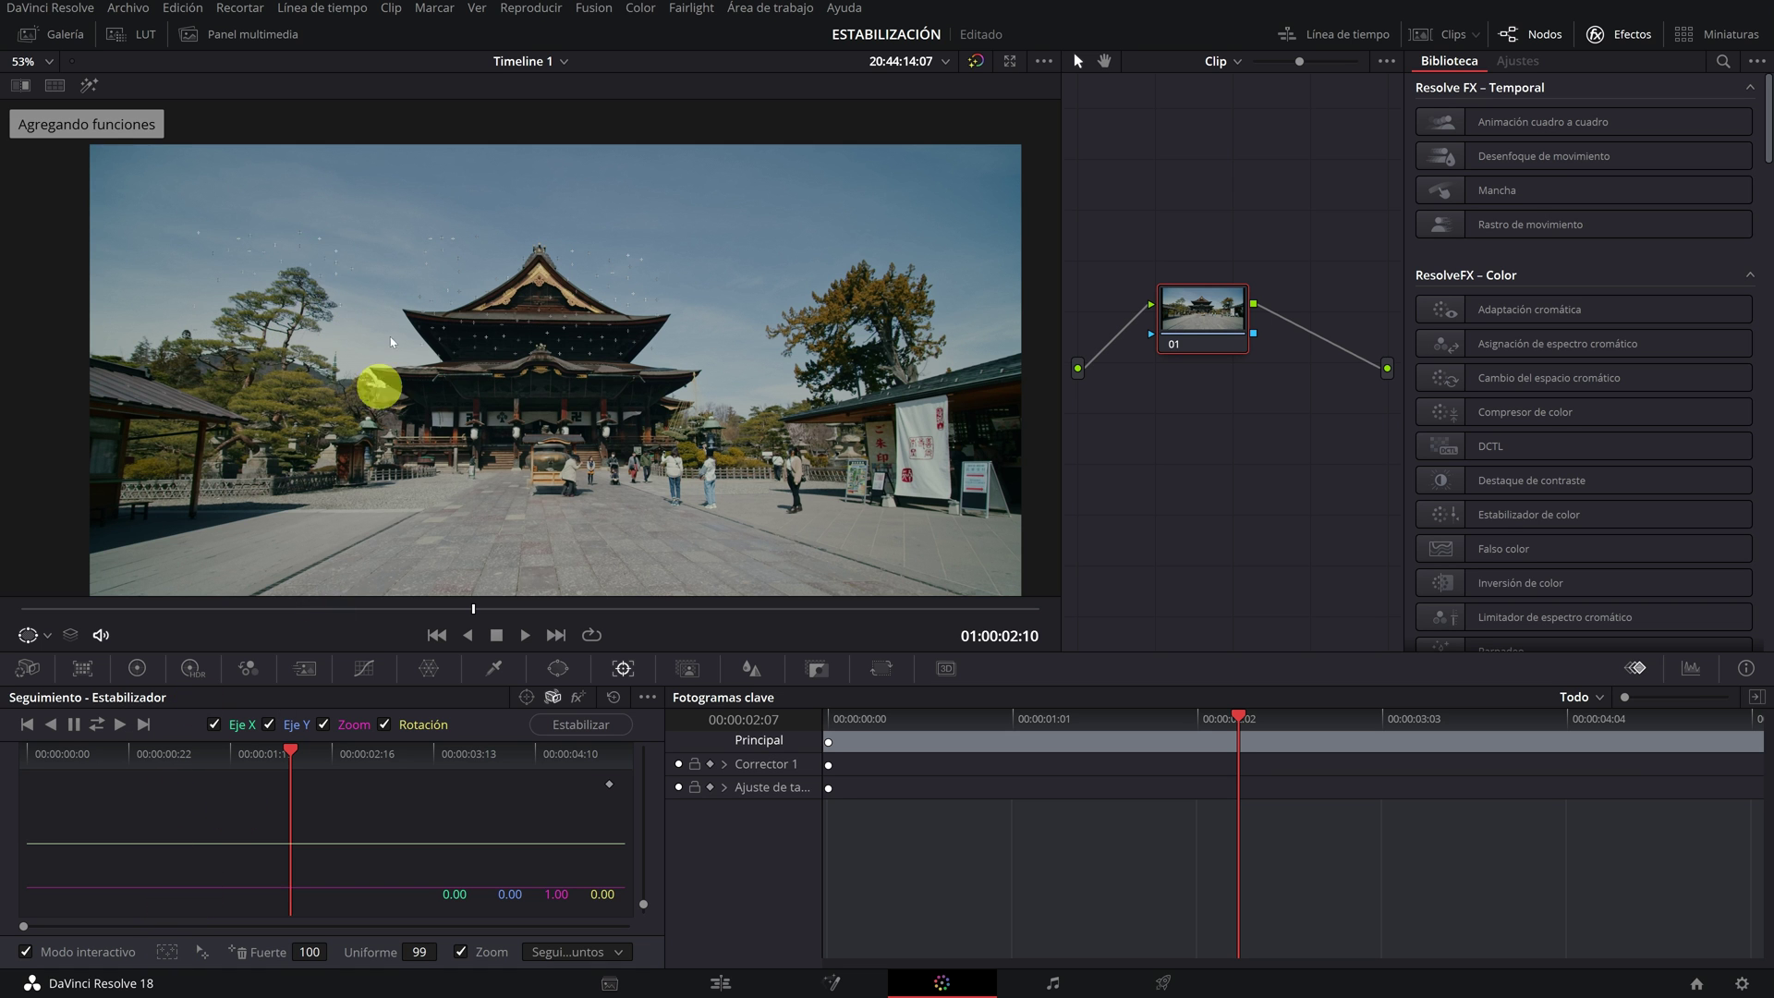
# Outline a region of the temple frame in the viewer and add feature points inside it
pyautogui.scroll(2, 290, 282)
pyautogui.scroll(2, 707, 411)
pyautogui.scroll(-1, 396, 309)
pyautogui.scroll(-1, 428, 317)
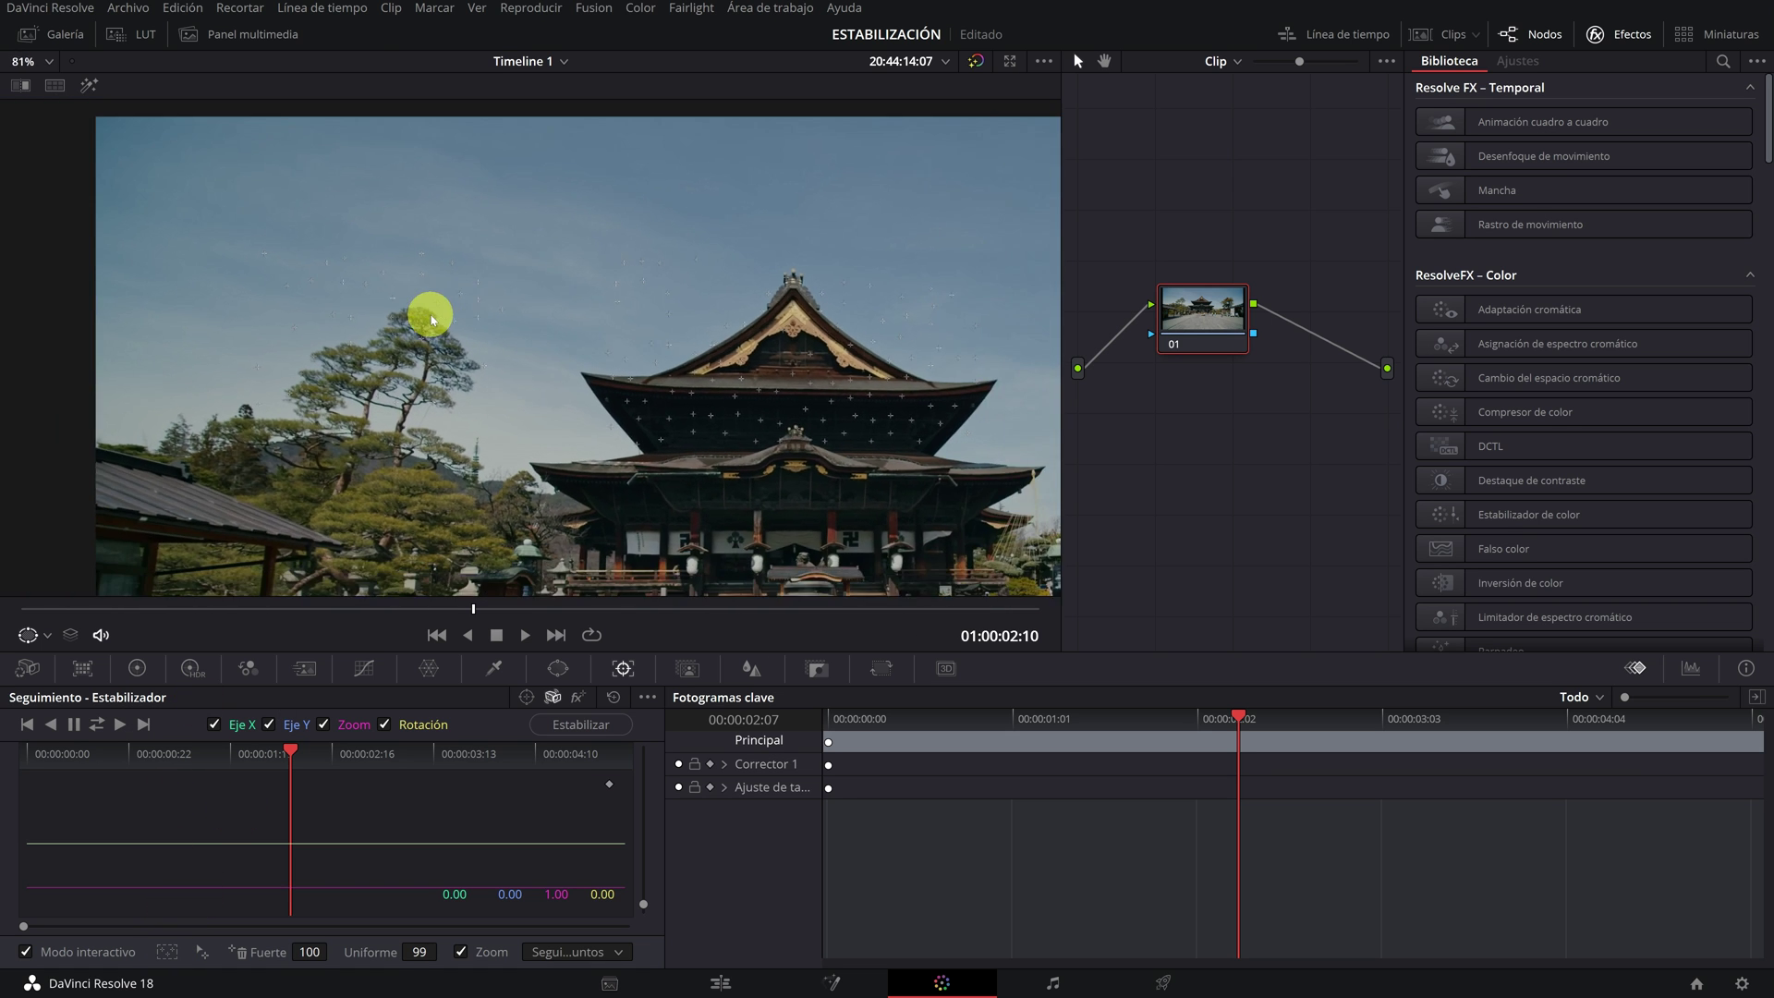
pyautogui.scroll(-2, 427, 317)
pyautogui.scroll(-1, 878, 364)
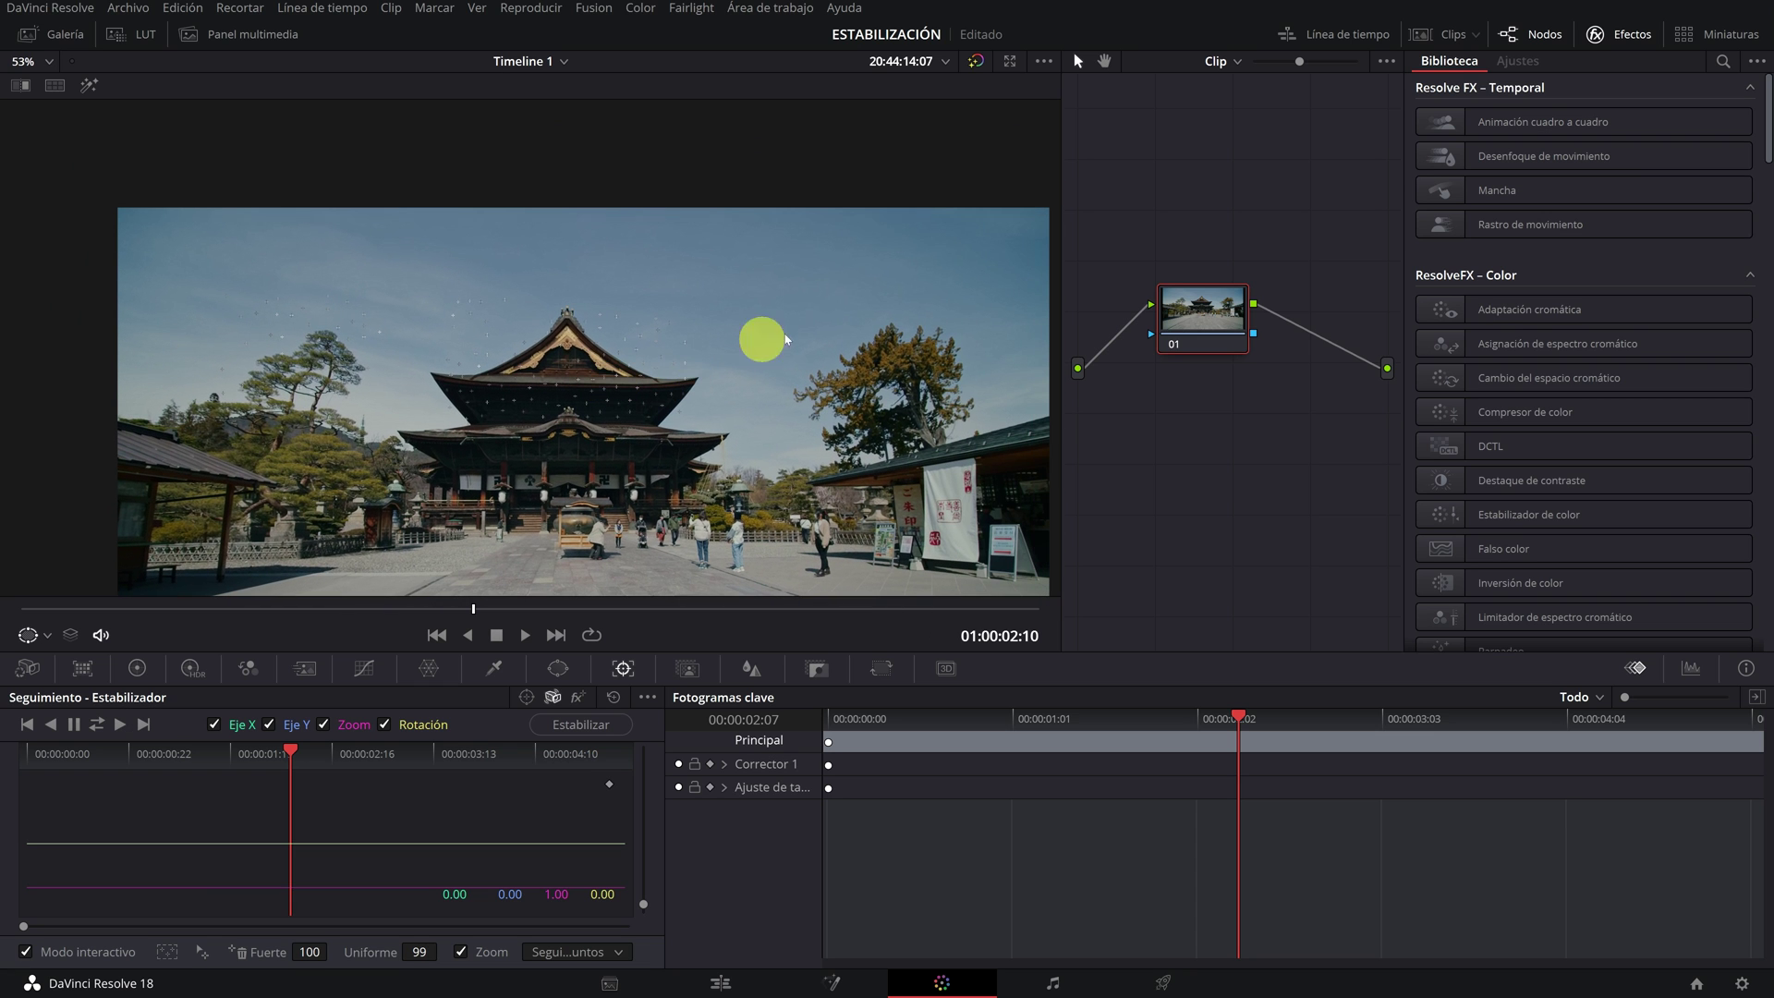
pyautogui.moveTo(764, 277); pyautogui.dragTo(973, 409)
pyautogui.click(167, 951)
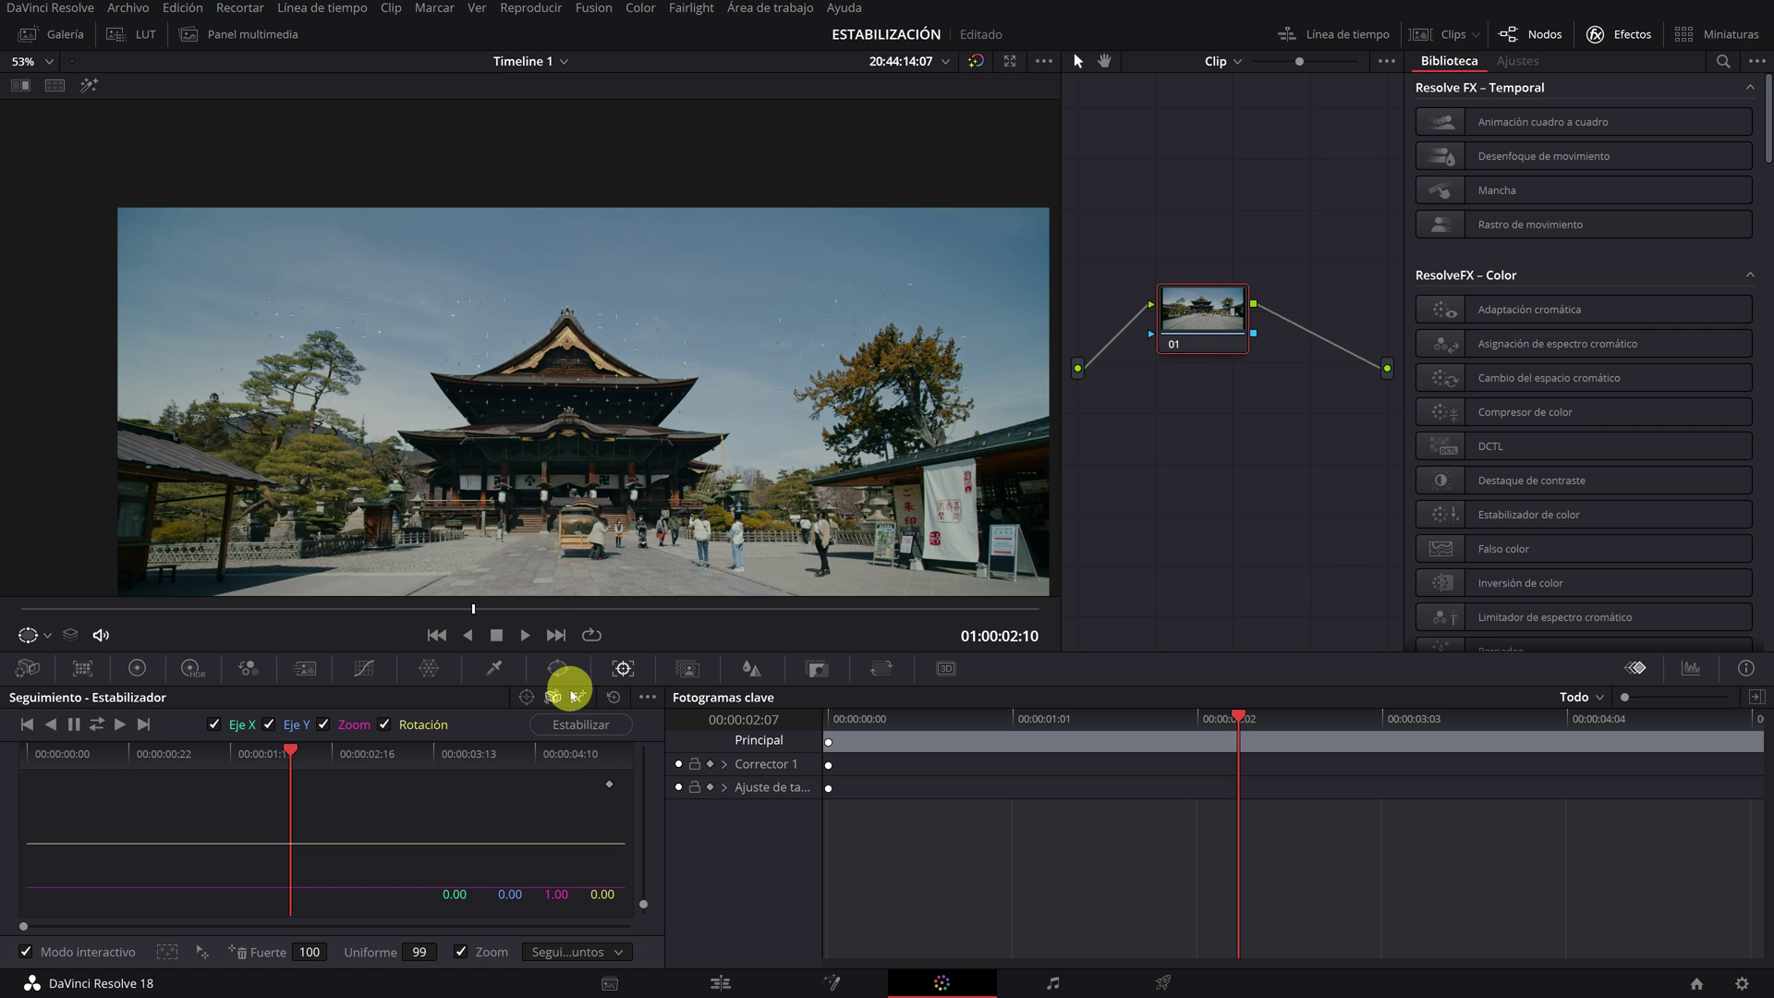
# Delete the earlier track and add new feature points over the lower plaza area of the frame
pyautogui.click(613, 696)
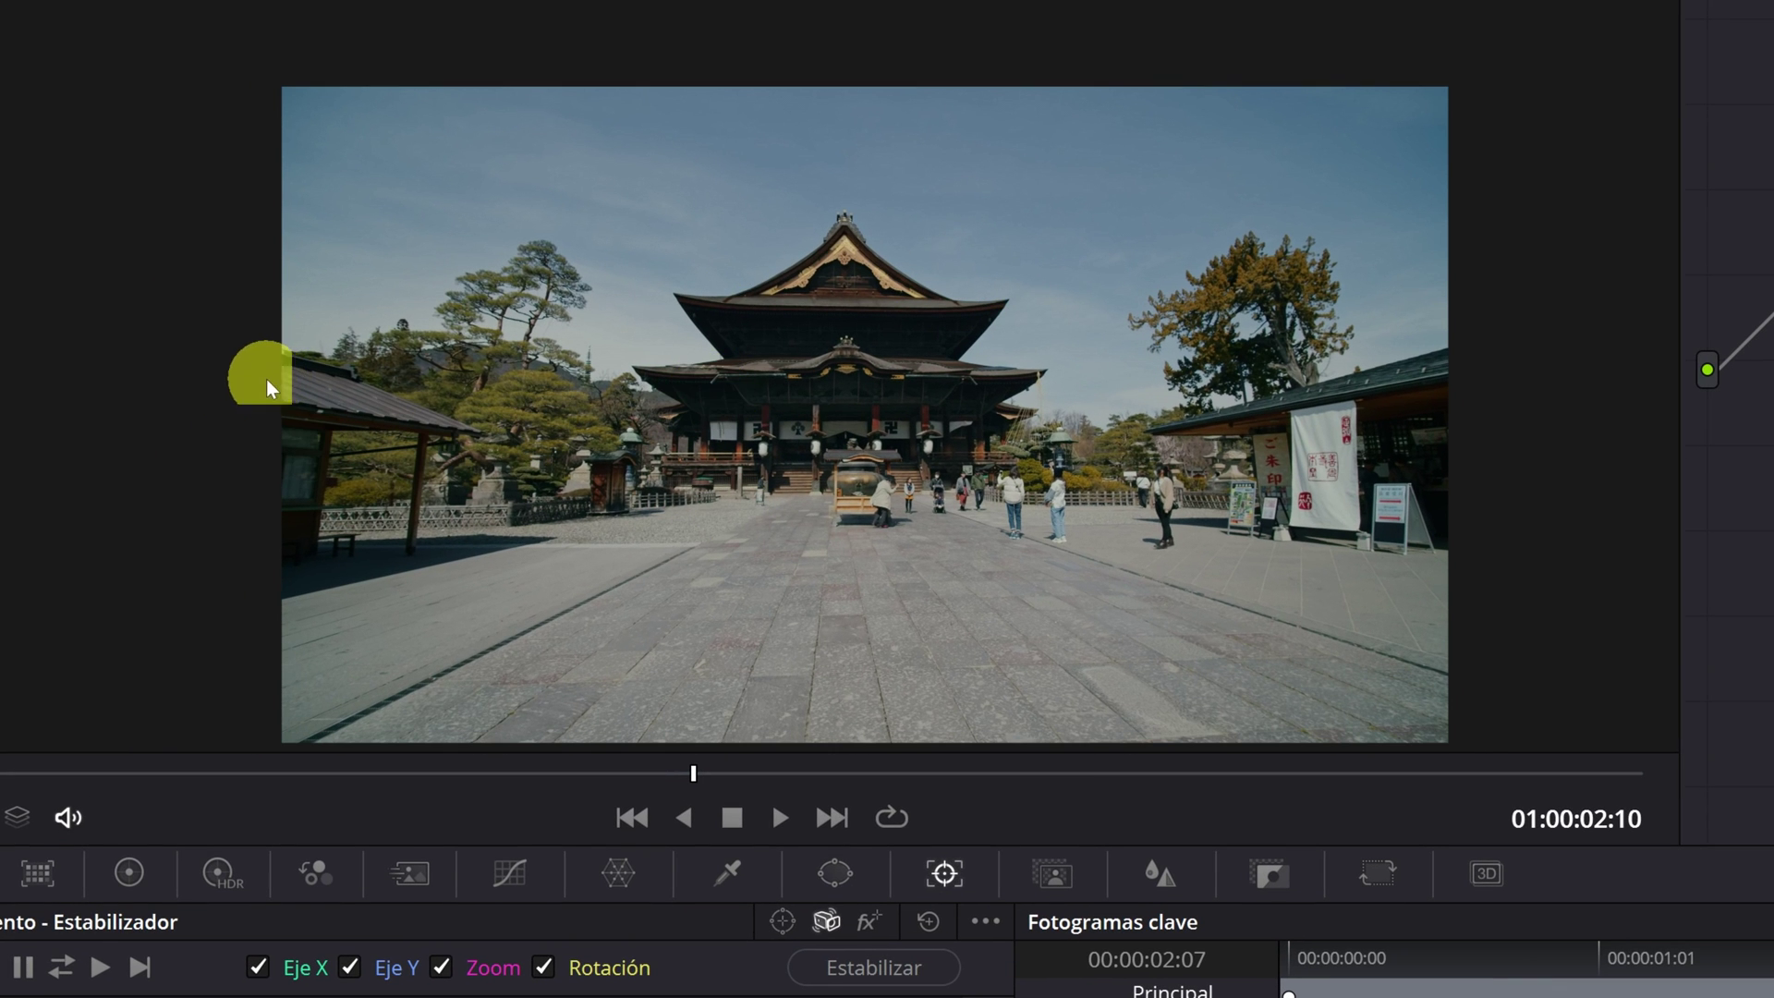
pyautogui.moveTo(266, 379); pyautogui.dragTo(1367, 717)
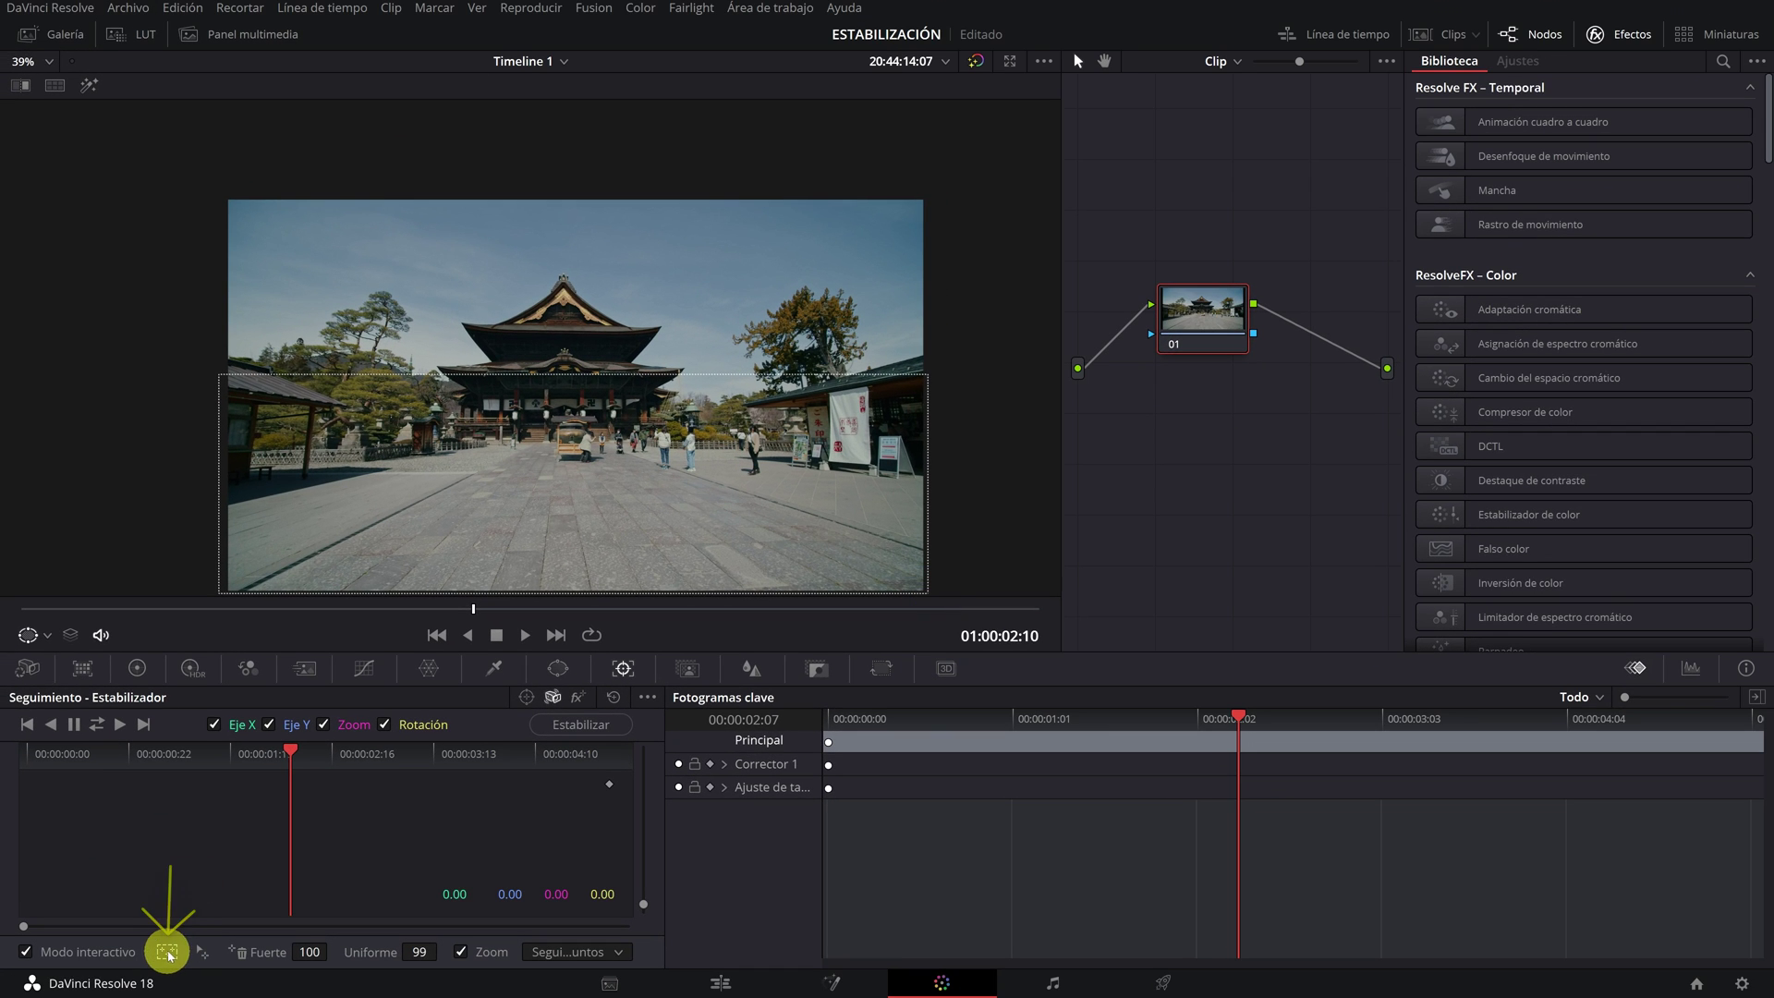
pyautogui.click(168, 951)
pyautogui.scroll(1, 486, 458)
pyautogui.scroll(3, 486, 458)
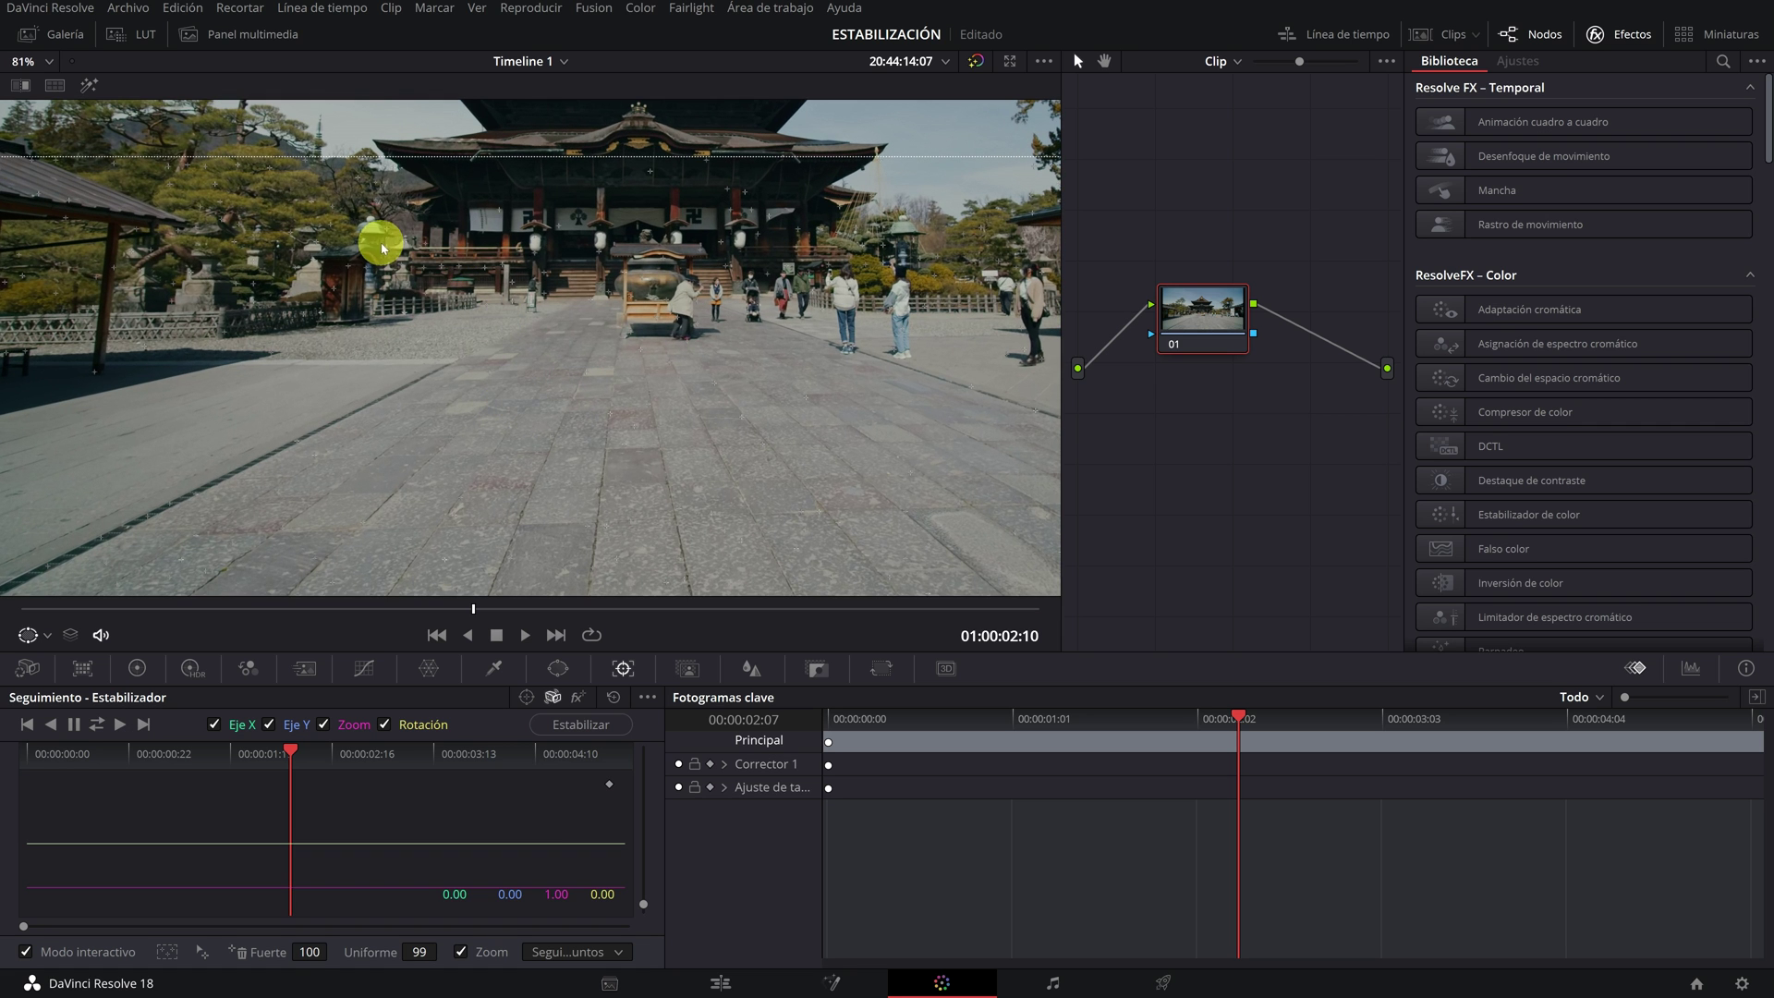
pyautogui.scroll(-1, 469, 279)
pyautogui.scroll(-1, 470, 279)
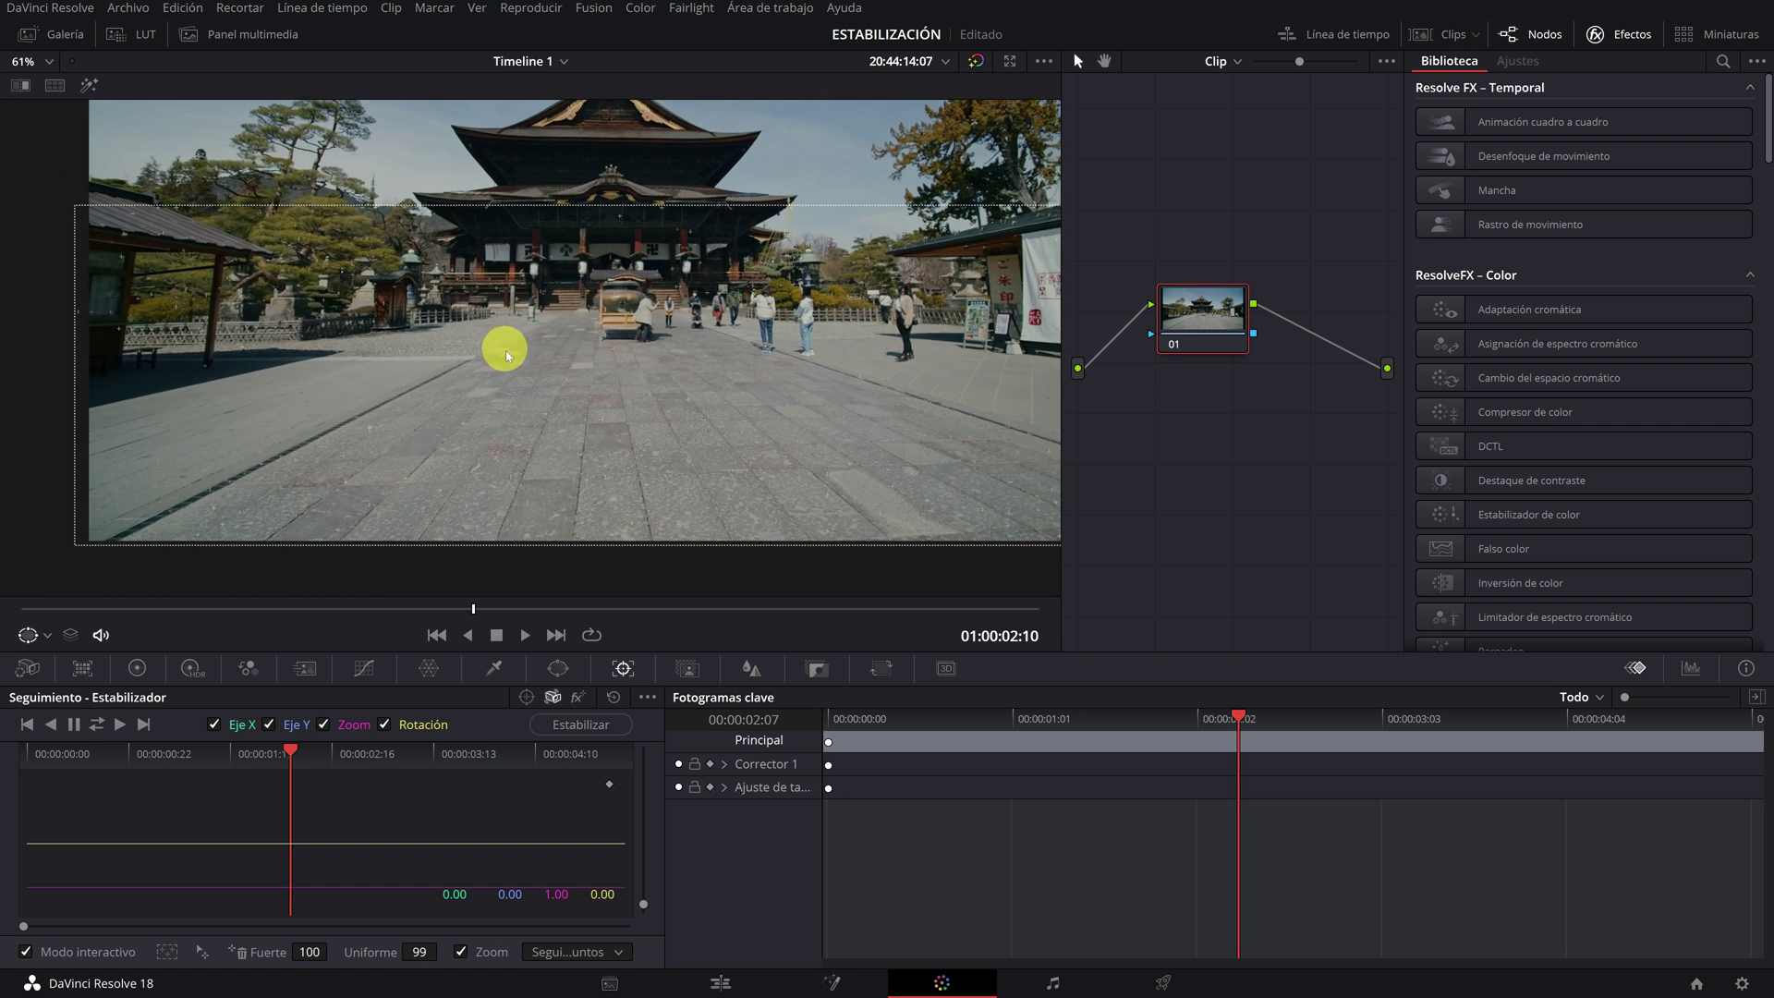
pyautogui.scroll(-3, 506, 351)
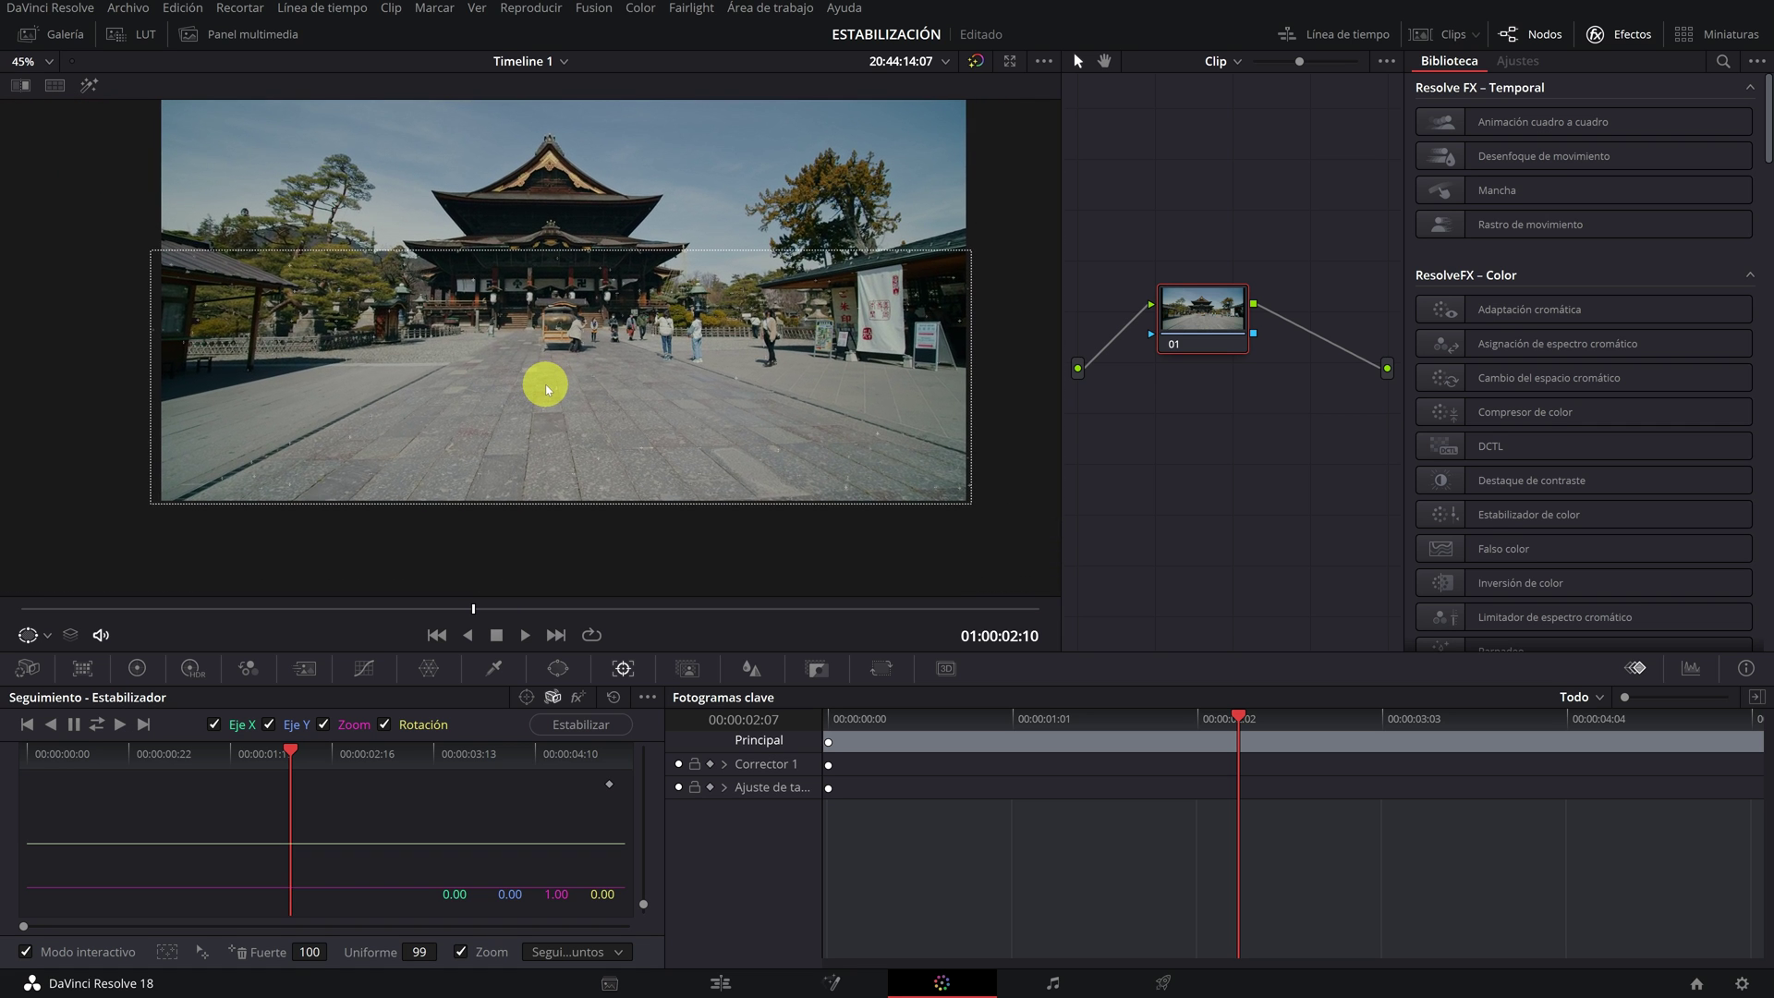
# Track the points forward and backward, stabilize the temple clip, and play it back
pyautogui.click(97, 725)
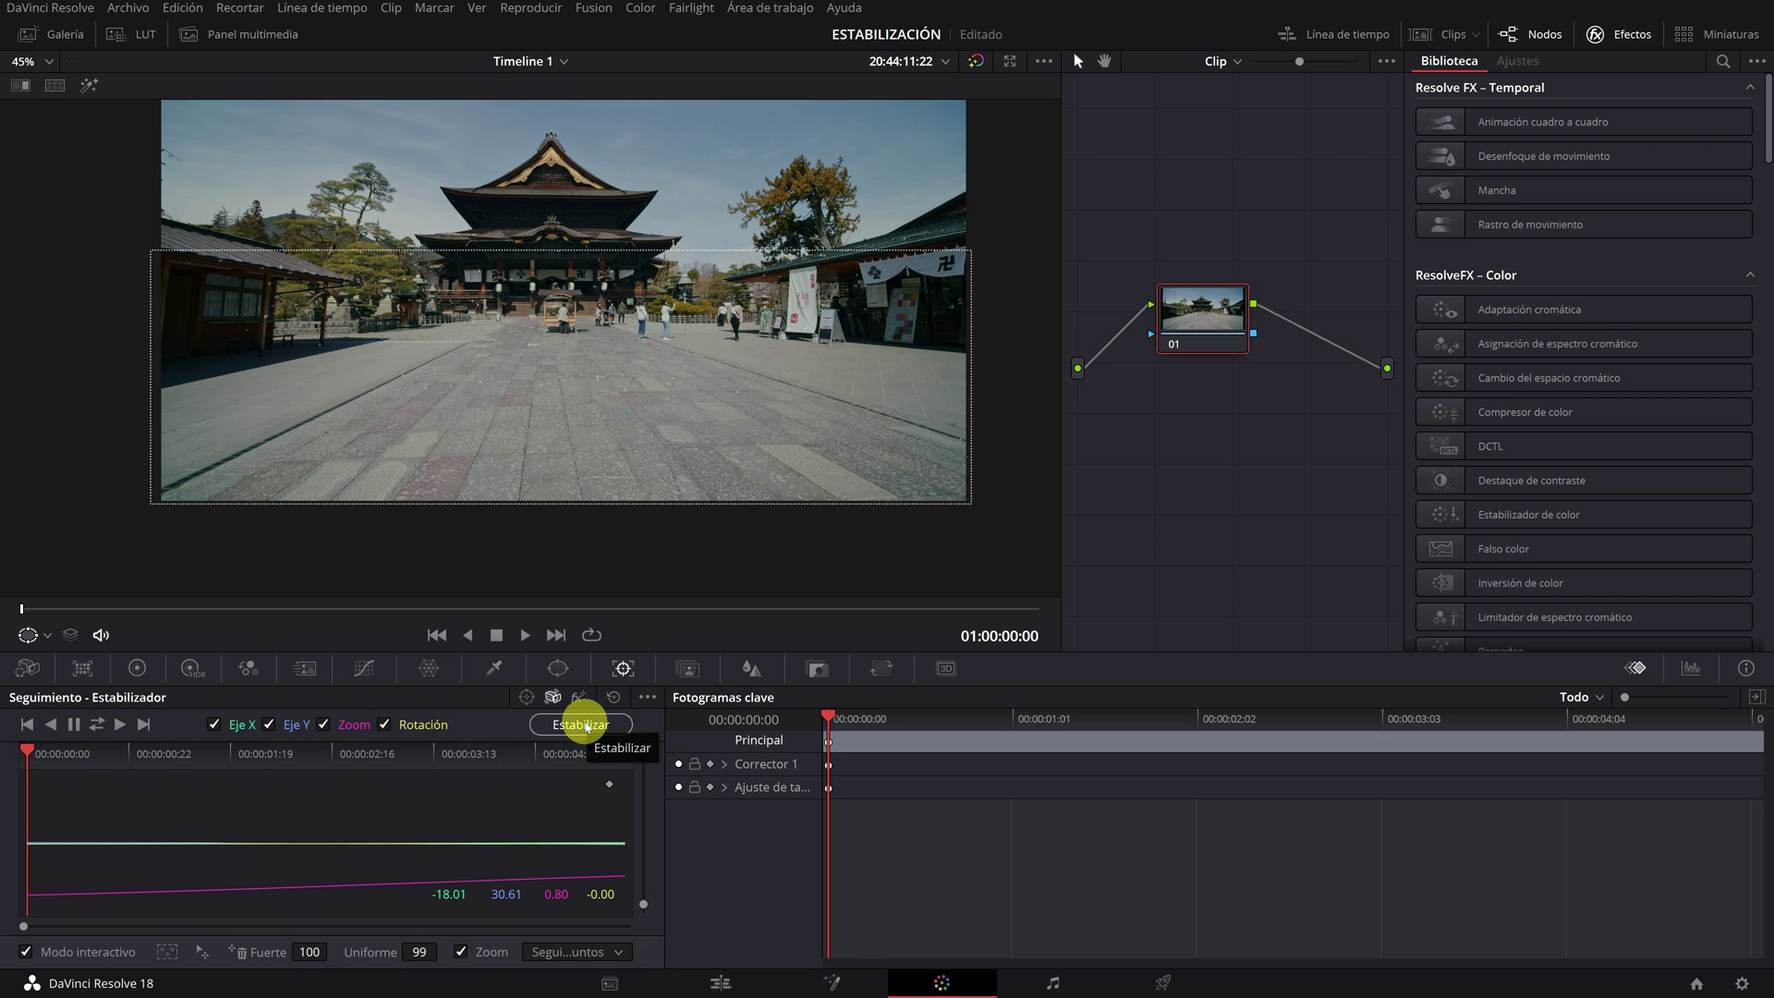
pyautogui.click(584, 725)
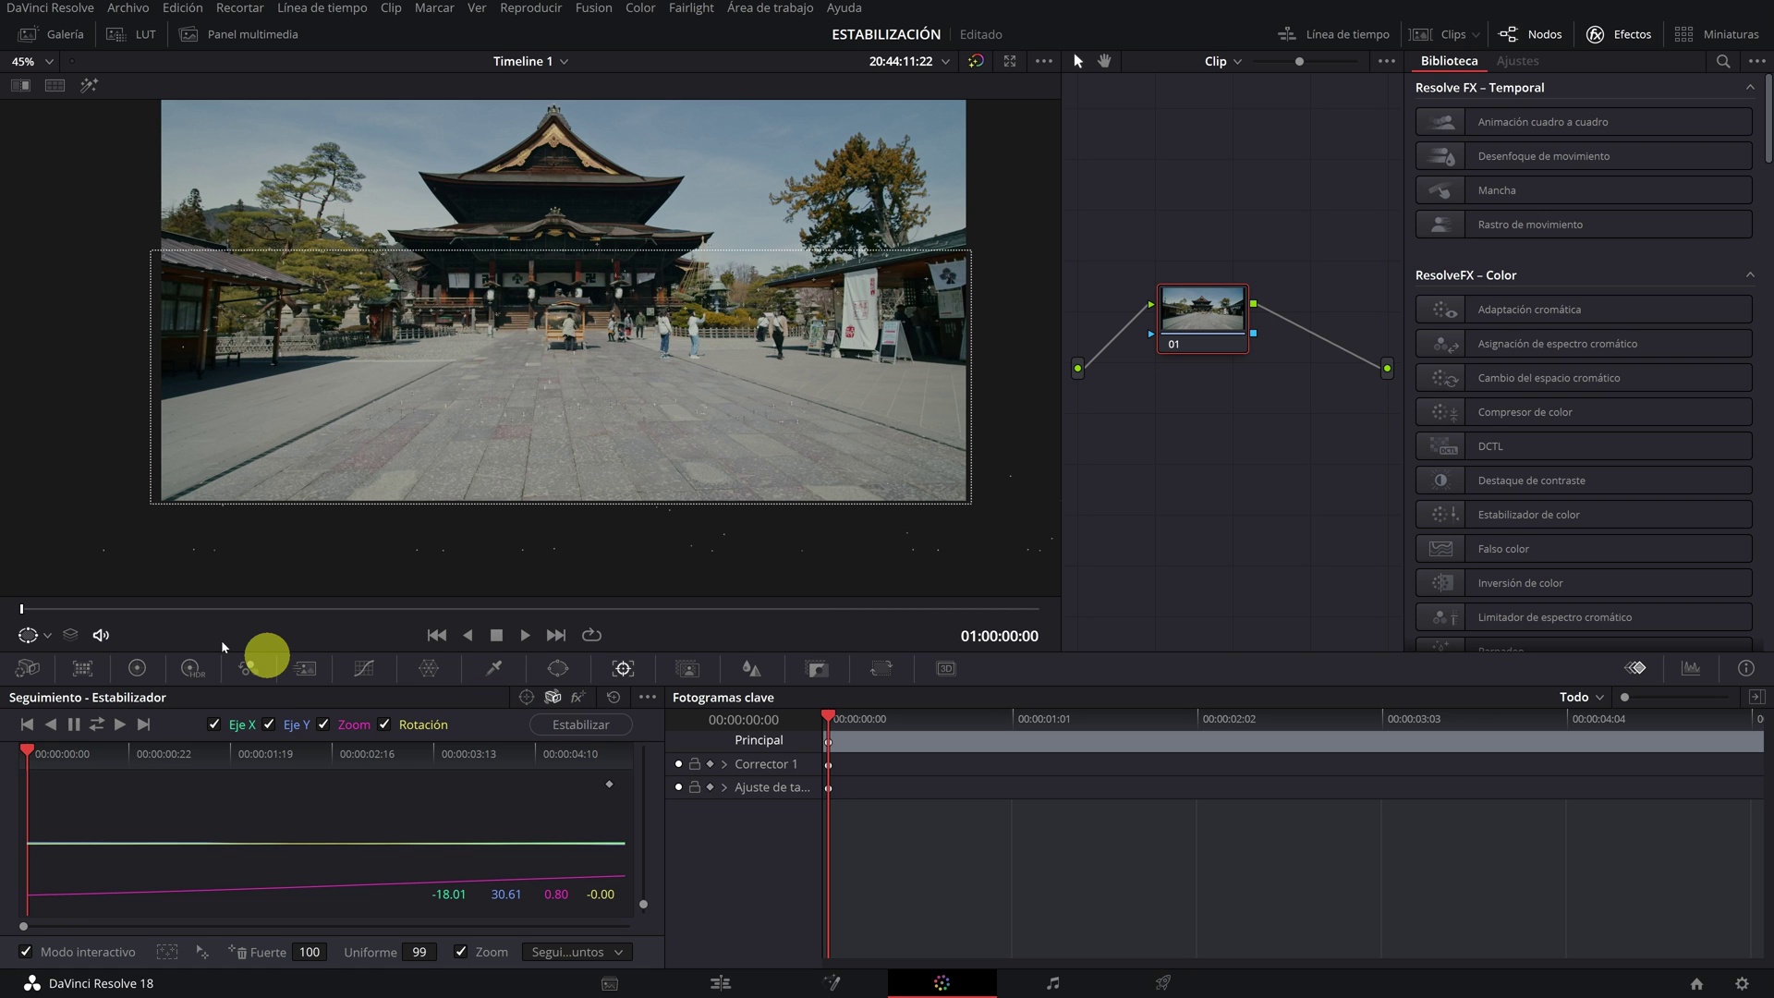
pyautogui.press('space')
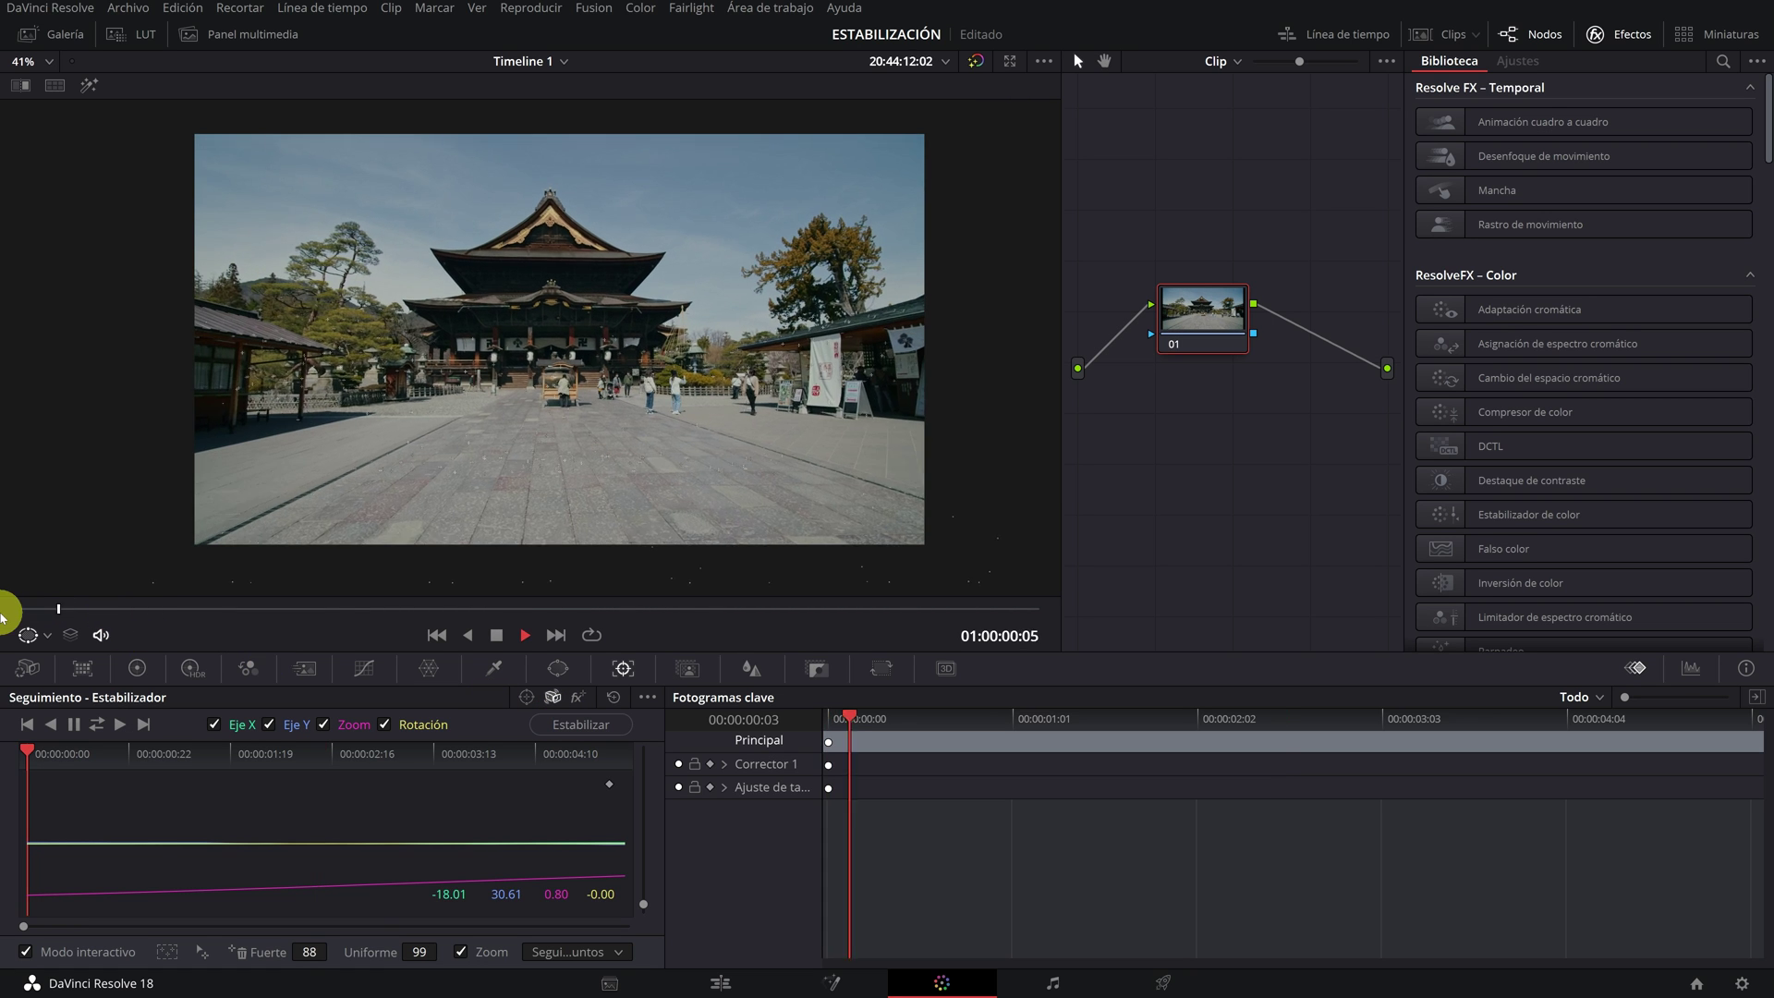